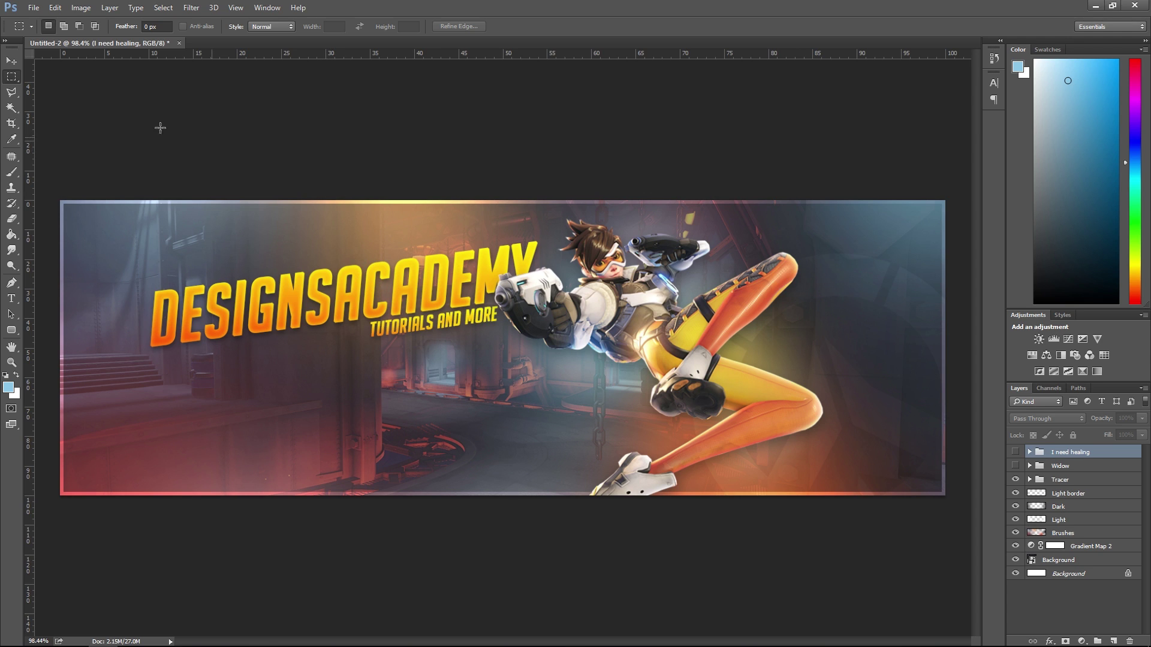
# Toggle the Tracer, Widow and Genji banner versions to compare them, leaving Tracer visible.
pyautogui.click(128, 516)
pyautogui.click(1014, 481)
pyautogui.click(1014, 465)
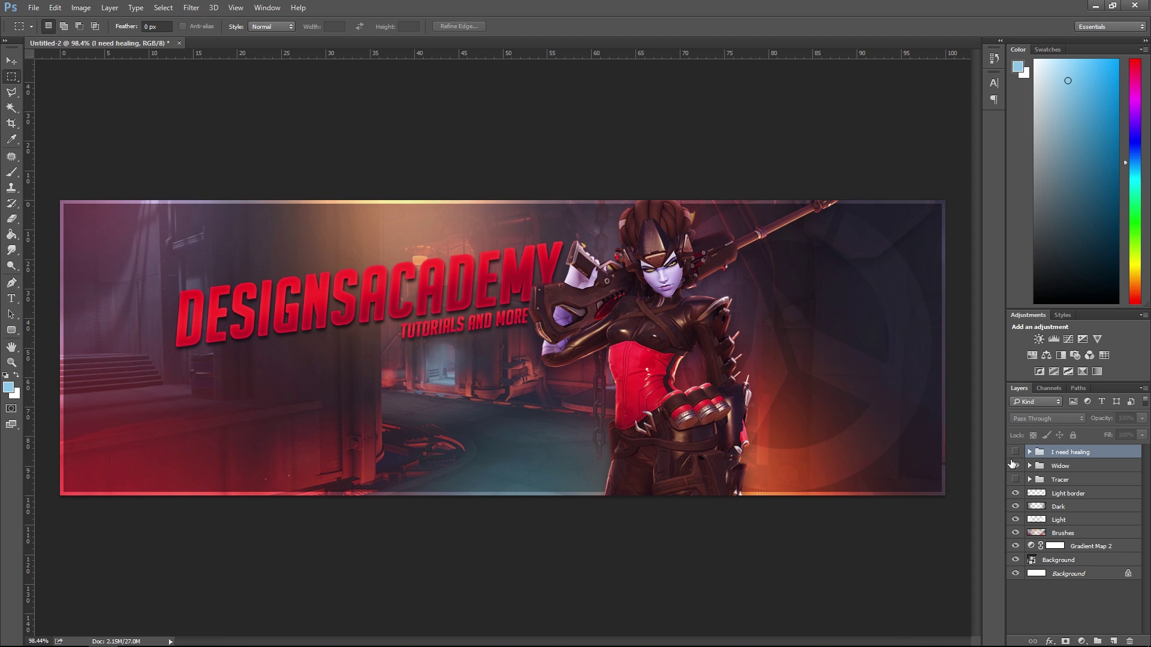
pyautogui.click(1014, 466)
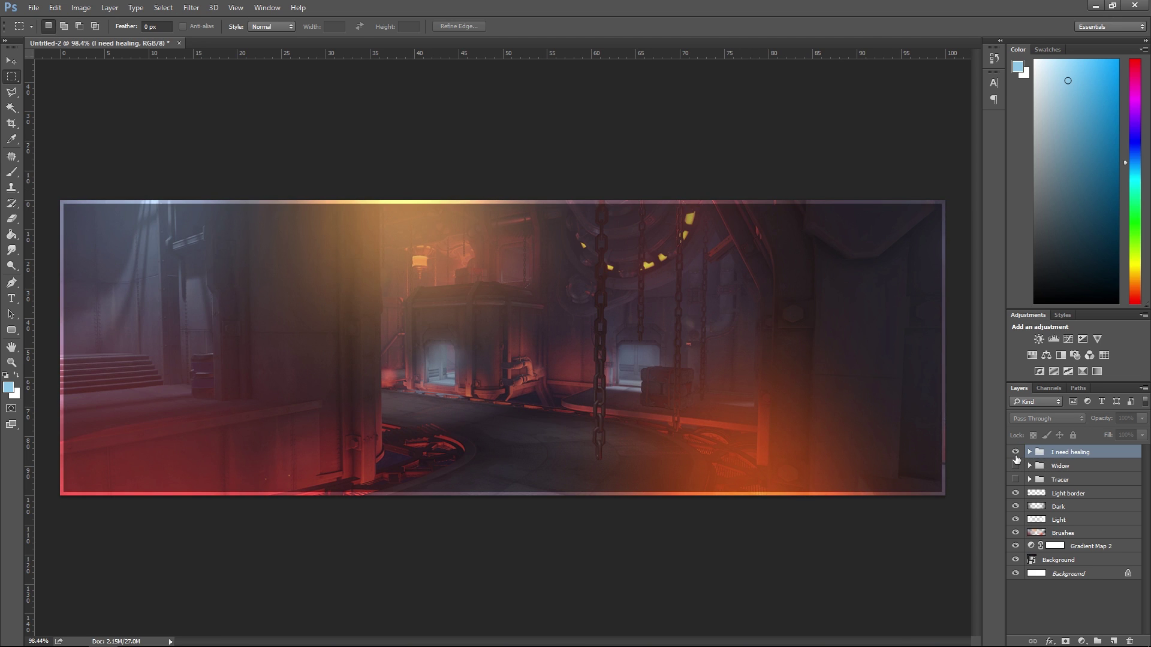
pyautogui.click(1015, 453)
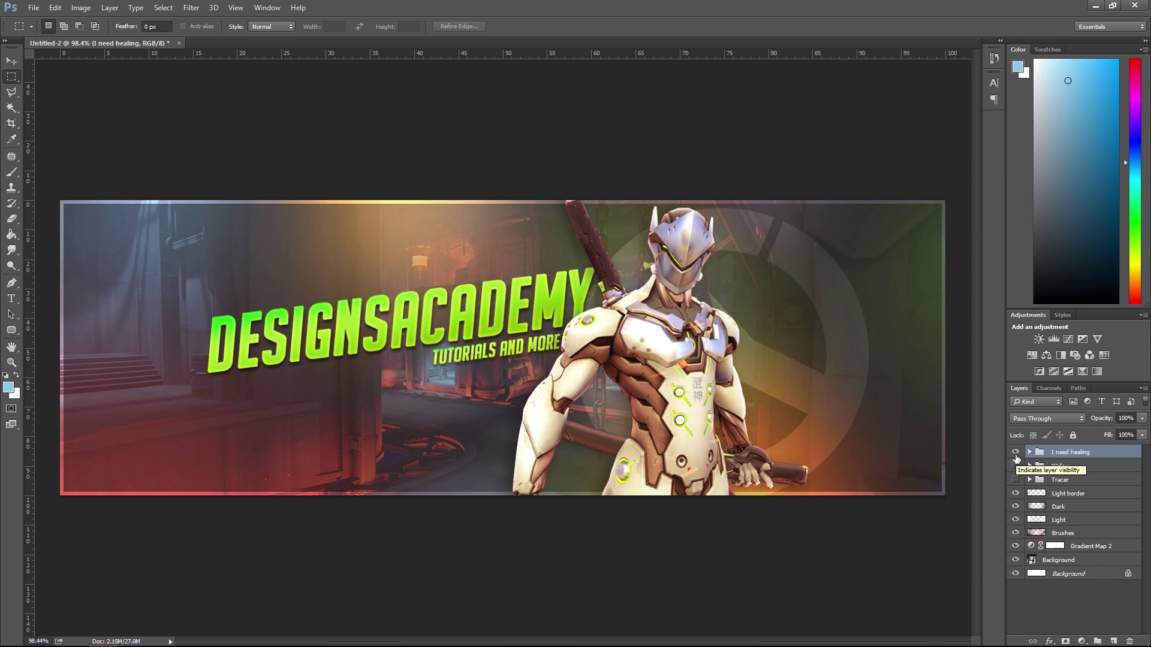
pyautogui.click(1015, 452)
pyautogui.click(1015, 466)
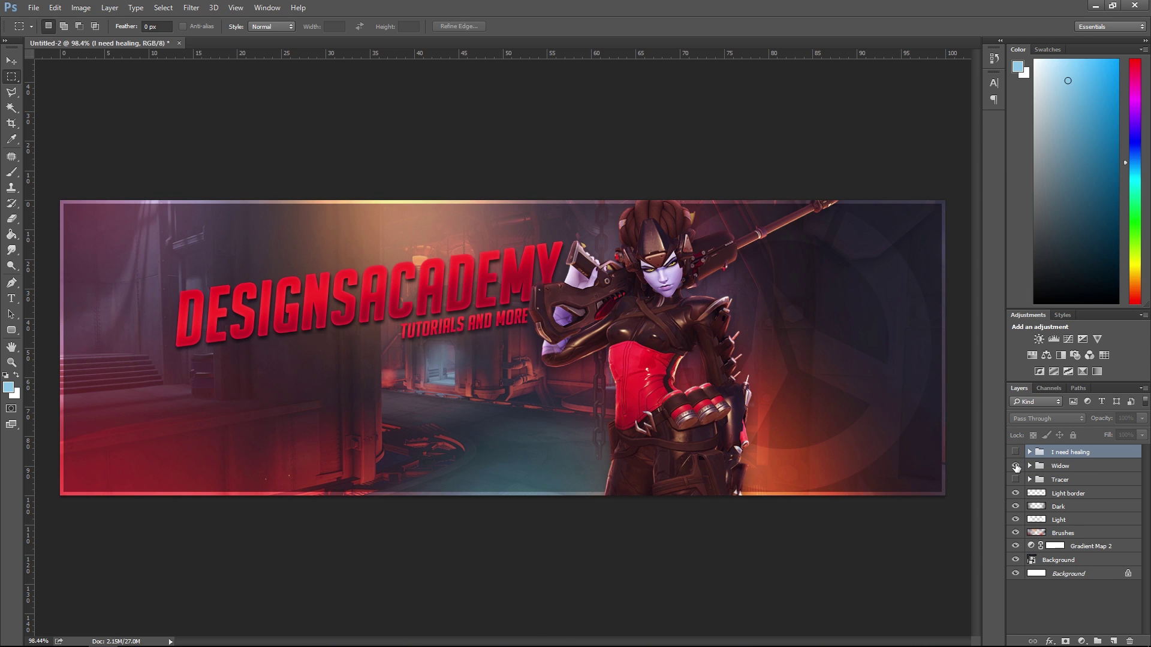
pyautogui.click(1015, 465)
pyautogui.click(1016, 466)
pyautogui.click(1016, 466)
pyautogui.click(1015, 479)
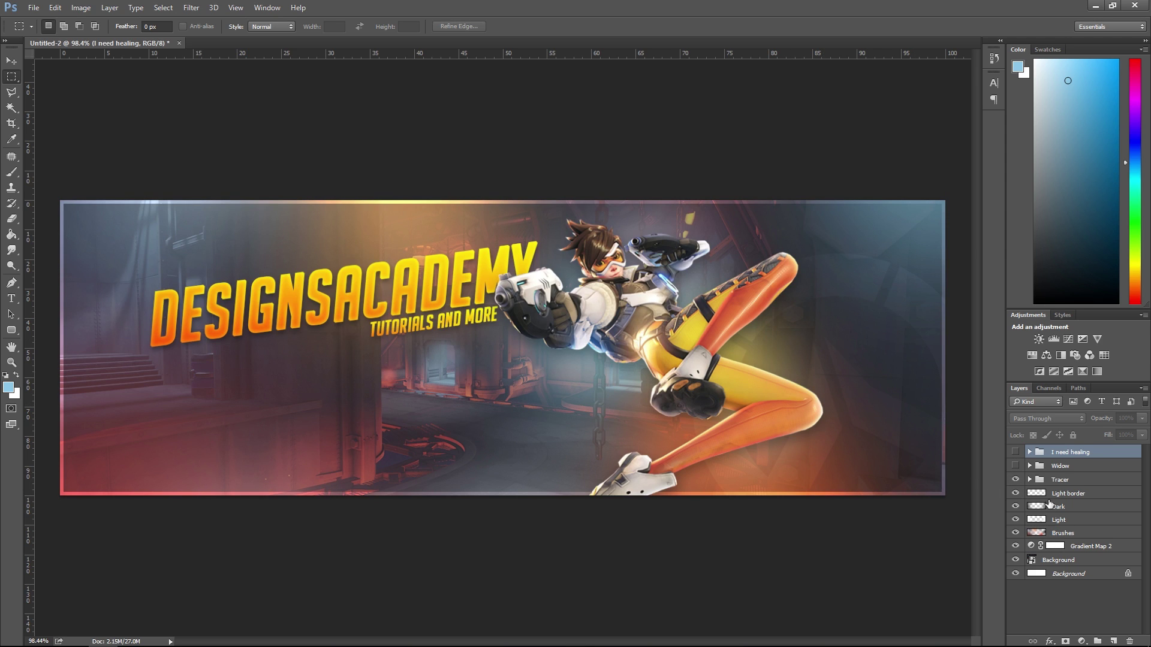
# Select all layers, unlock the Background, and create a new 1500×500 px, 144 ppi document.
pyautogui.hotkey('ctrl', 'alt', 'a')
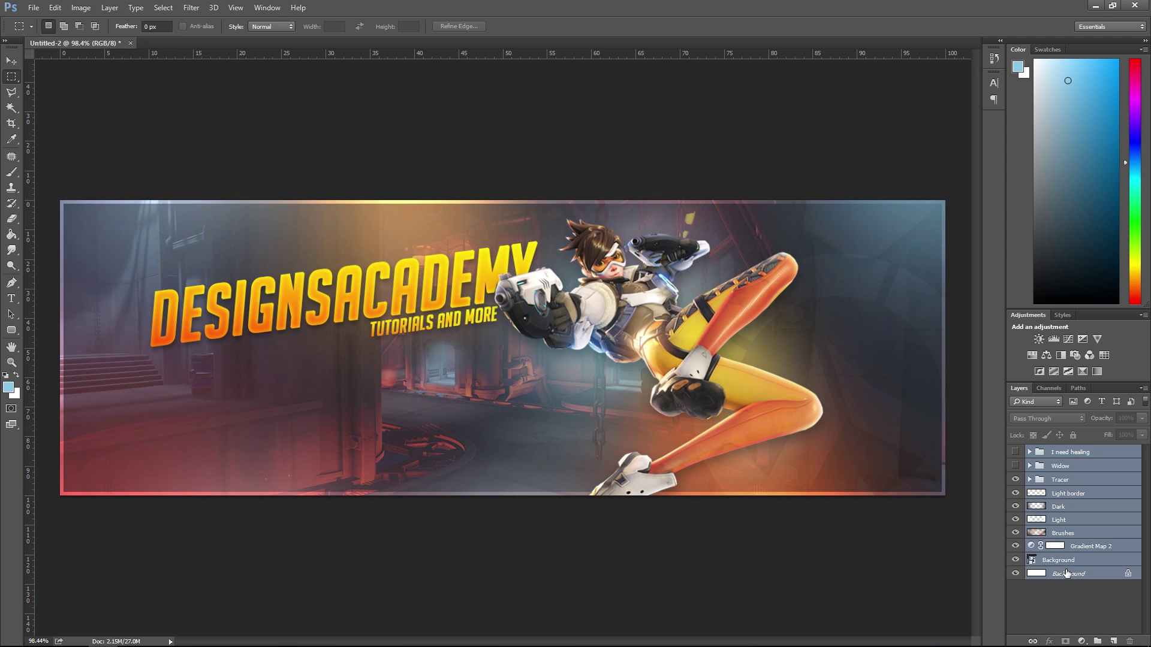
pyautogui.click(1129, 575)
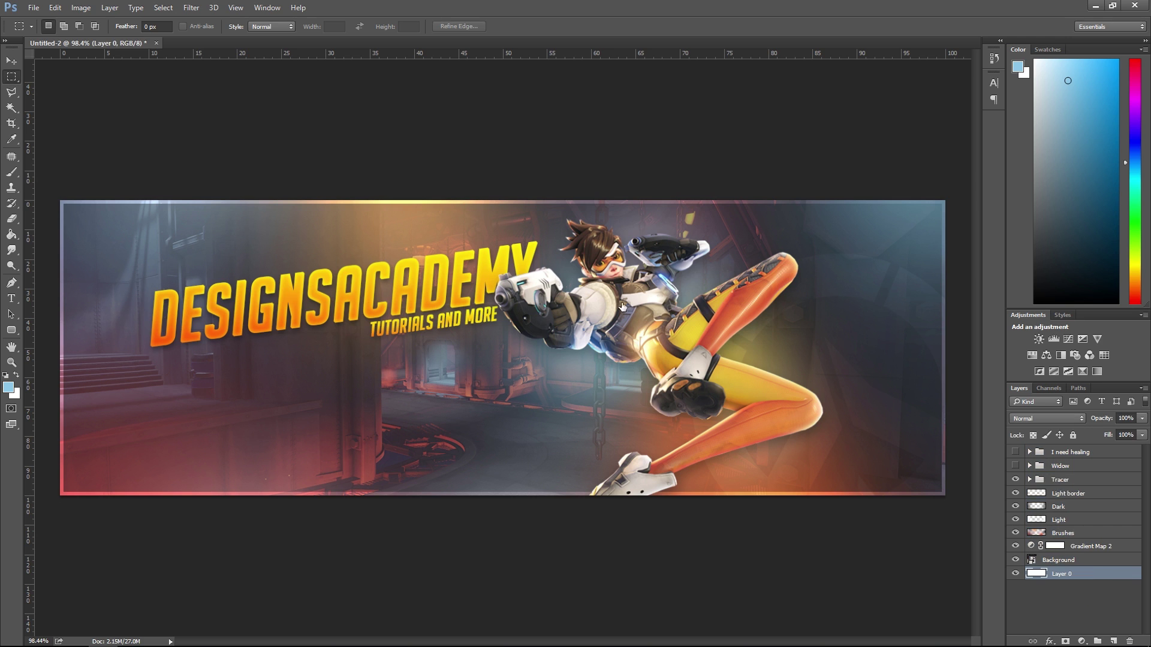
pyautogui.click(33, 7)
pyautogui.click(37, 21)
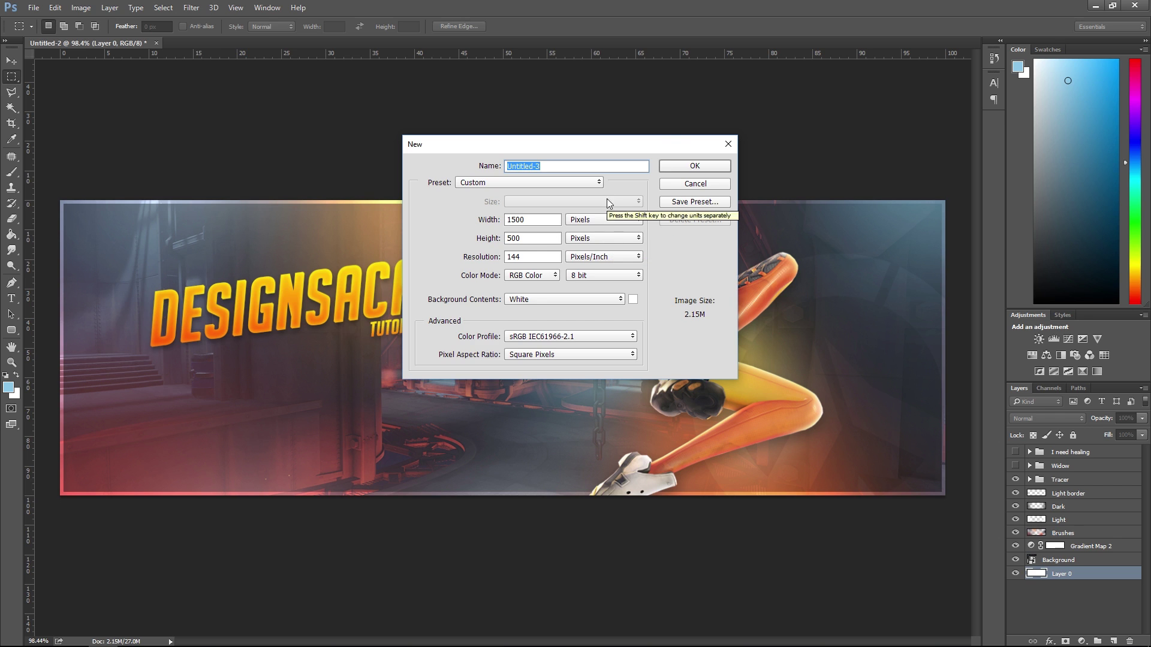
pyautogui.click(694, 167)
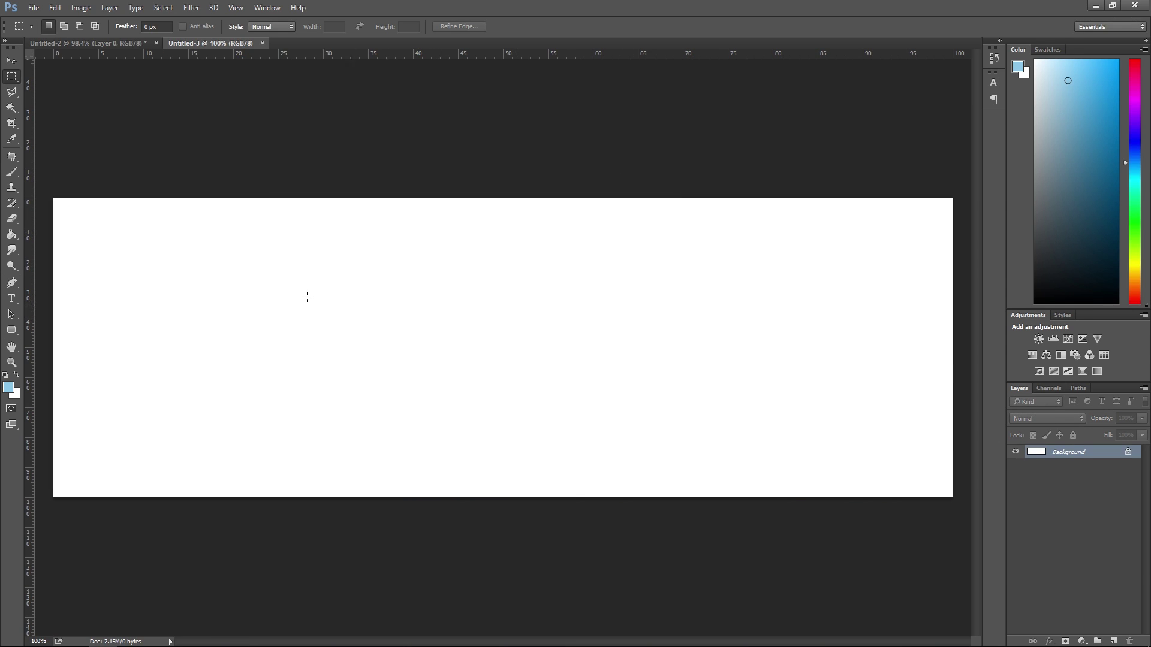
# Scale the placed Kingsrow screenshot to cover the whole banner and commit it.
pyautogui.click(11, 218)
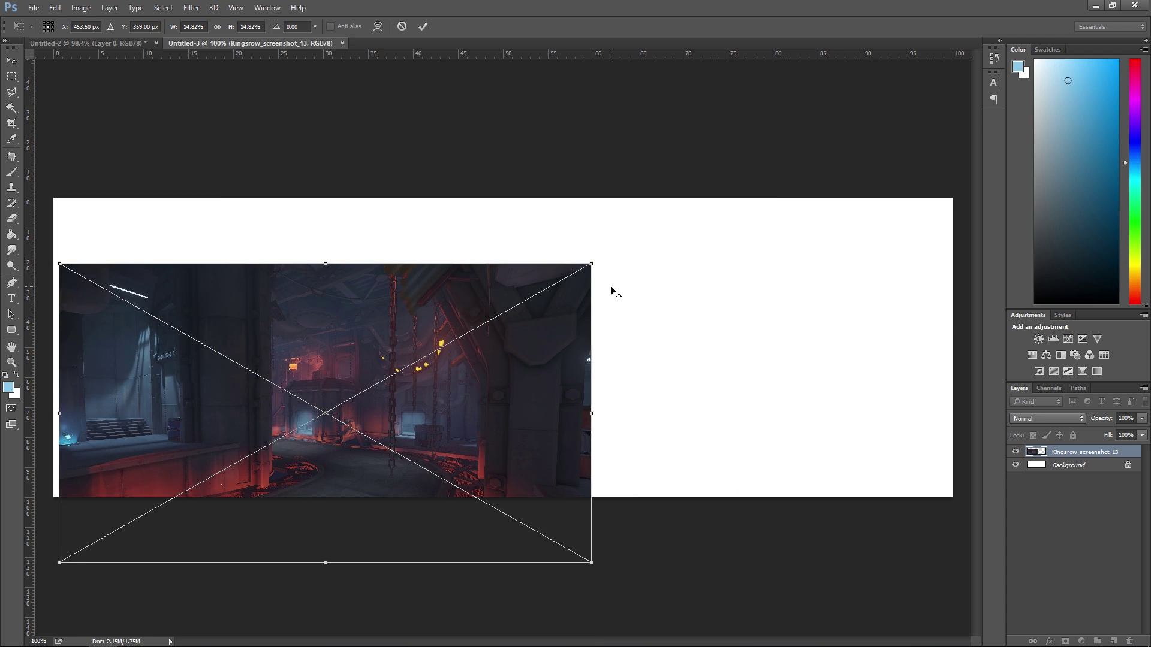
pyautogui.moveTo(613, 290); pyautogui.dragTo(724, 288)
pyautogui.moveTo(959, 90); pyautogui.dragTo(863, 212)
pyautogui.click(423, 26)
pyautogui.click(553, 257)
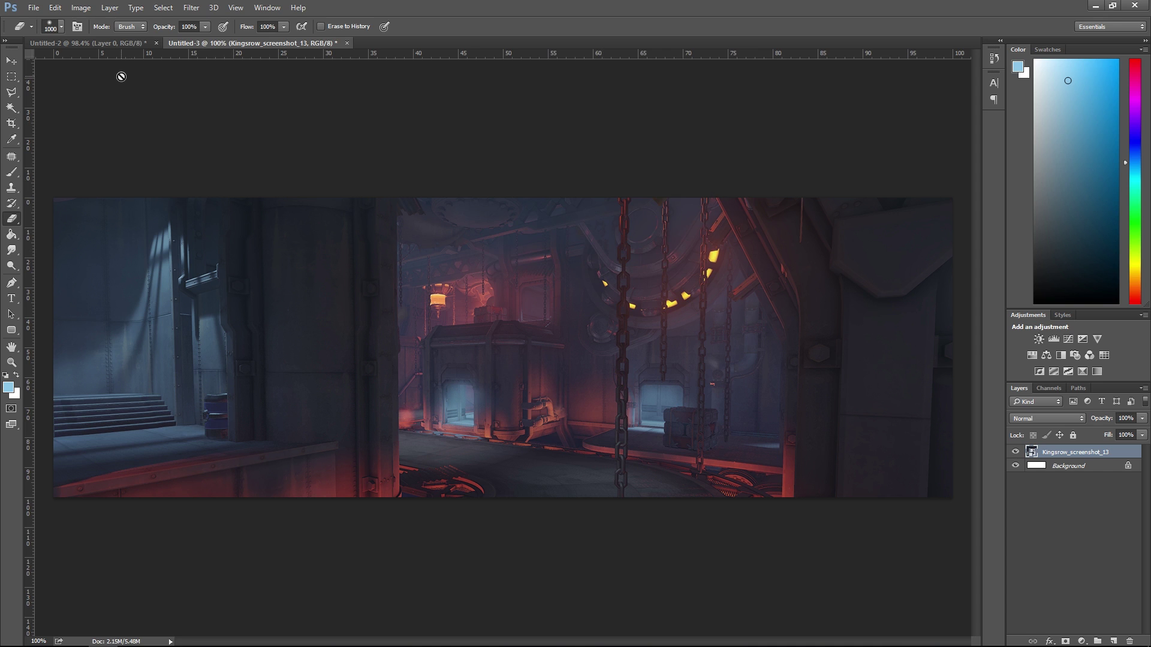
# Rename the screenshot layer to 'Bg'.
pyautogui.click(16, 61)
pyautogui.doubleClick(1083, 453)
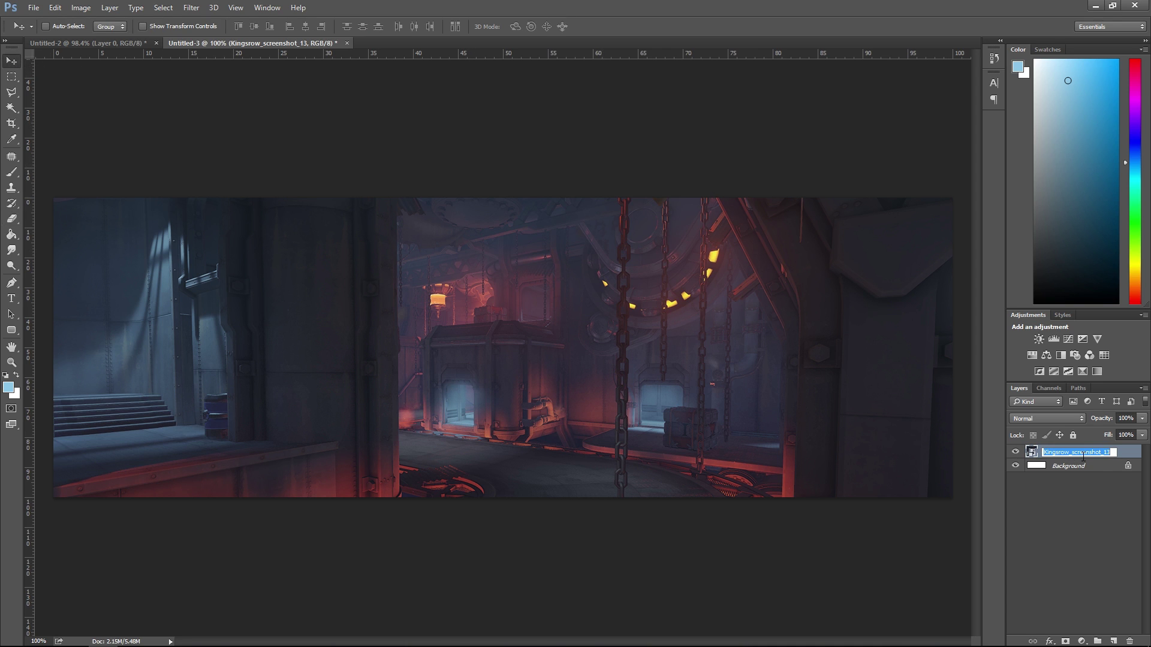
pyautogui.write('Bg')
pyautogui.press('Return')
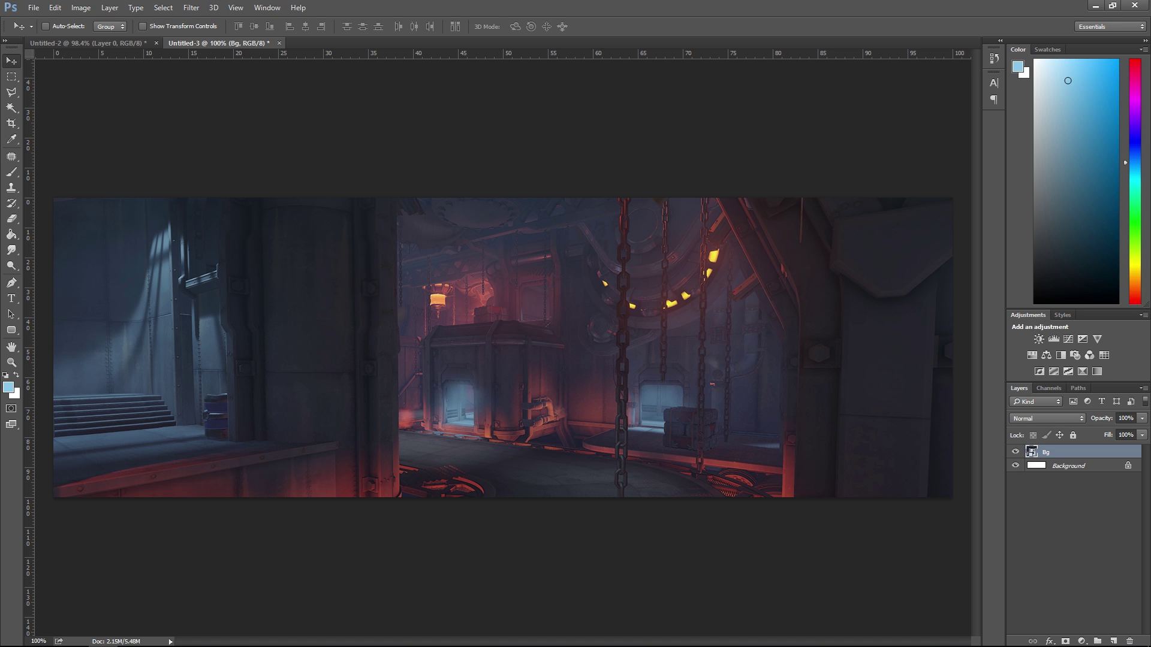
# Place the Genji render, move it right of centre, scale it up and commit.
pyautogui.moveTo(549, 321); pyautogui.dragTo(549, 322)
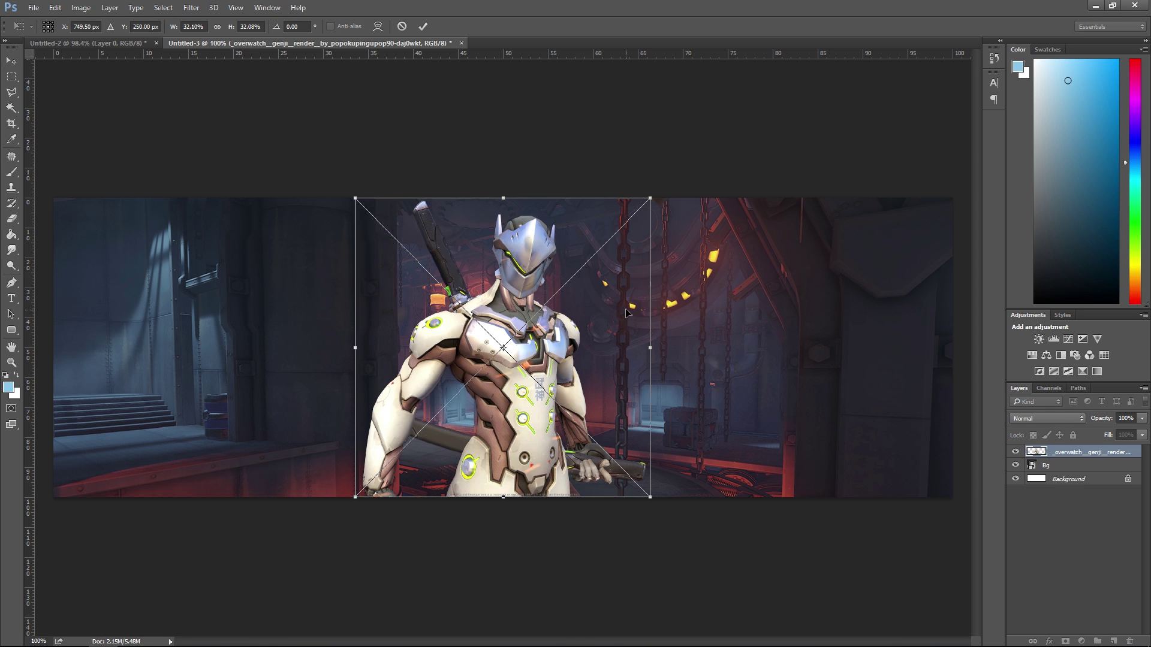
pyautogui.moveTo(599, 258); pyautogui.dragTo(743, 245)
pyautogui.moveTo(837, 173); pyautogui.dragTo(824, 192)
pyautogui.click(422, 26)
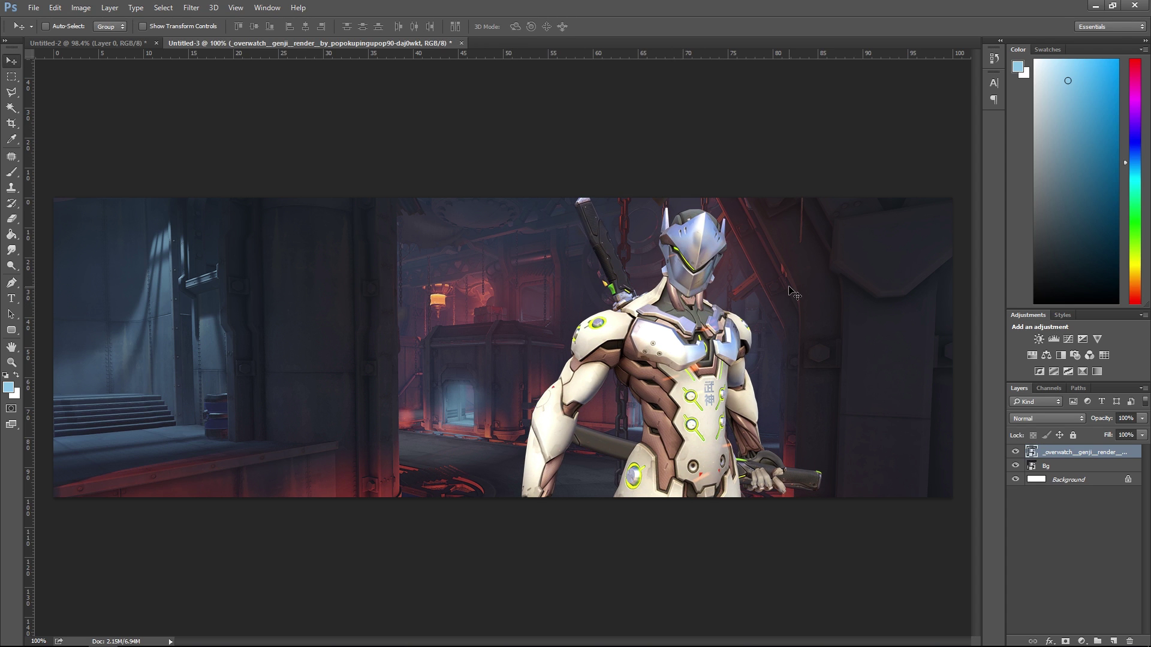
# Add a Curves adjustment above Bg with deepened shadows and brightened highlights, then close Properties.
pyautogui.click(1041, 466)
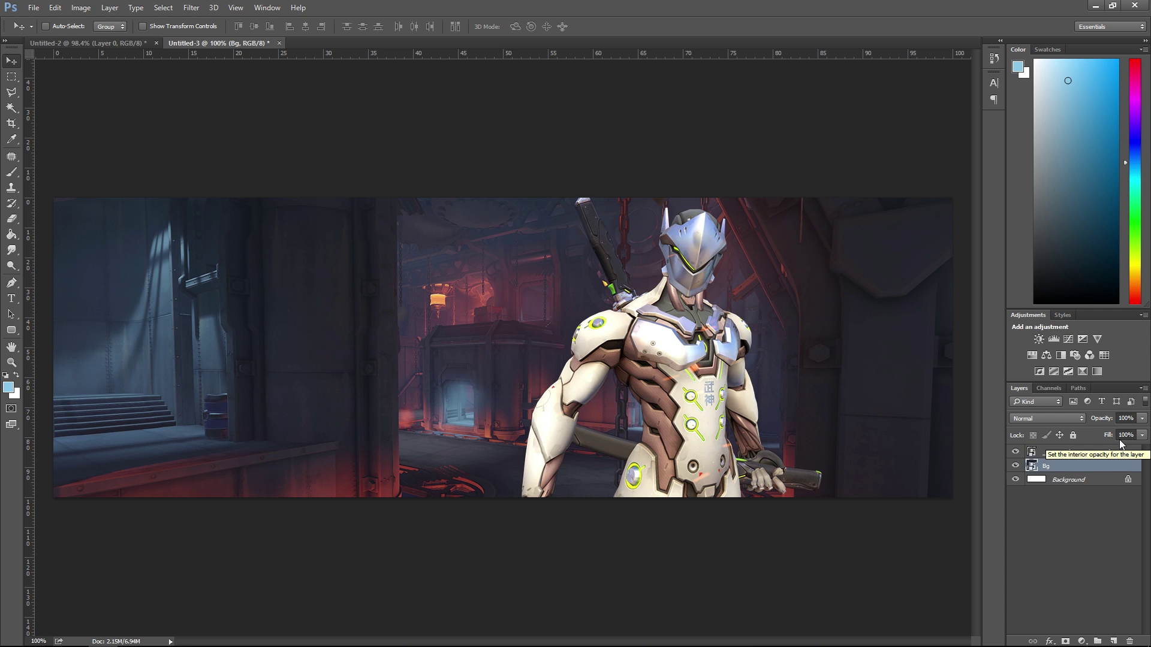
pyautogui.click(1069, 340)
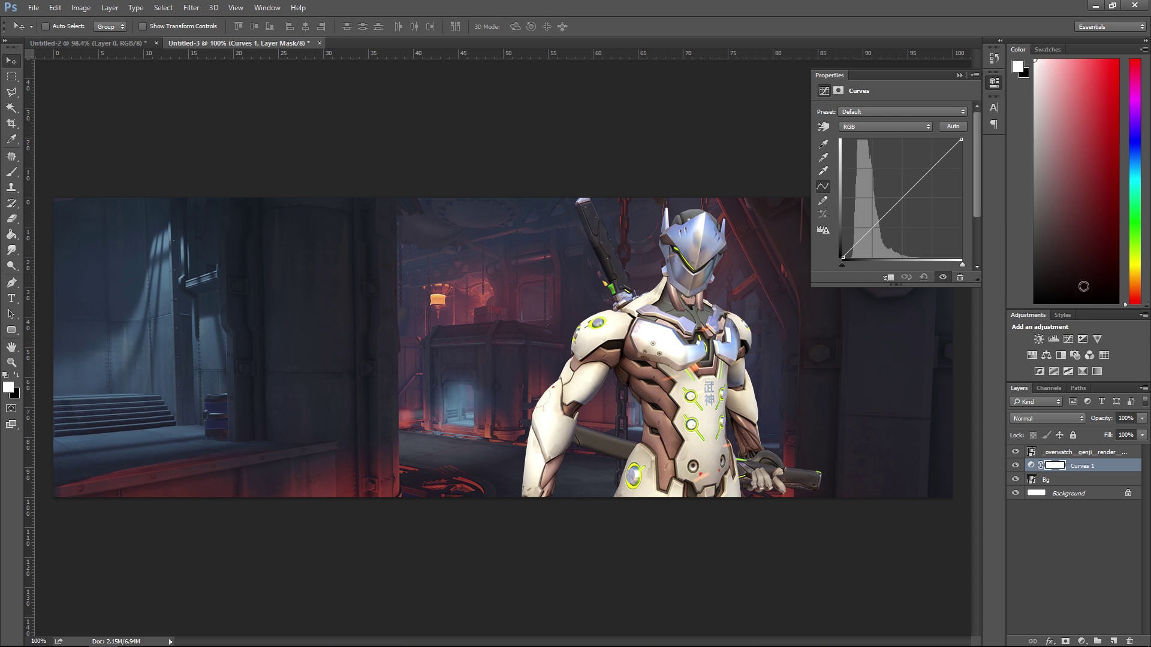
pyautogui.moveTo(855, 243); pyautogui.dragTo(859, 244)
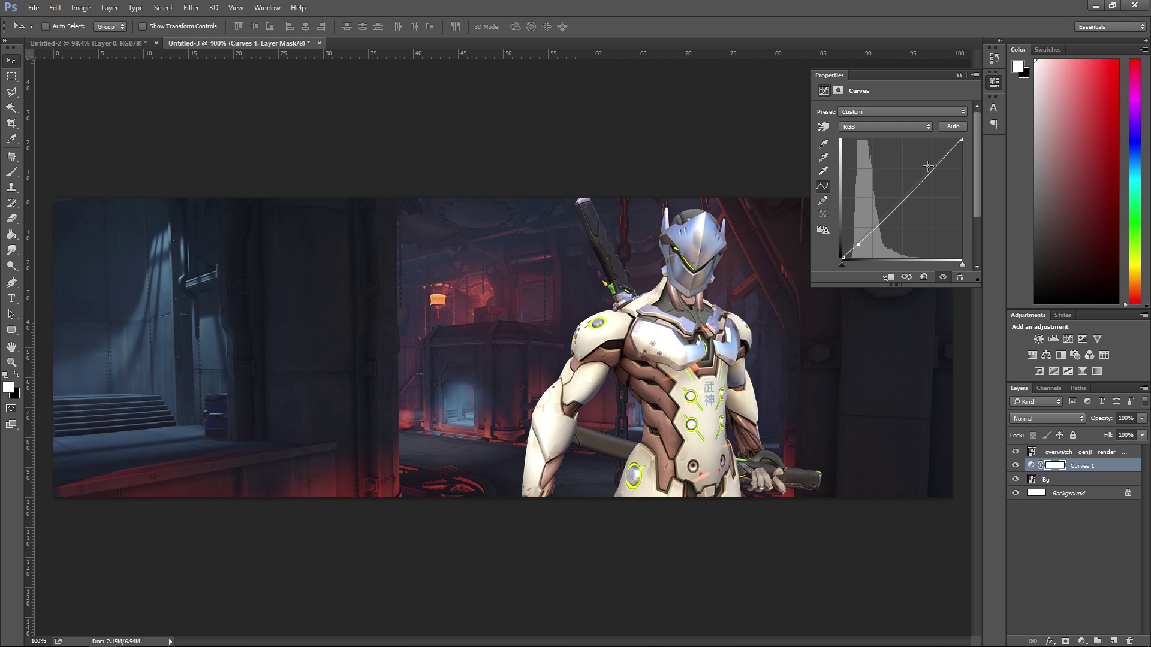
pyautogui.moveTo(928, 168); pyautogui.dragTo(929, 165)
pyautogui.moveTo(858, 244); pyautogui.dragTo(858, 241)
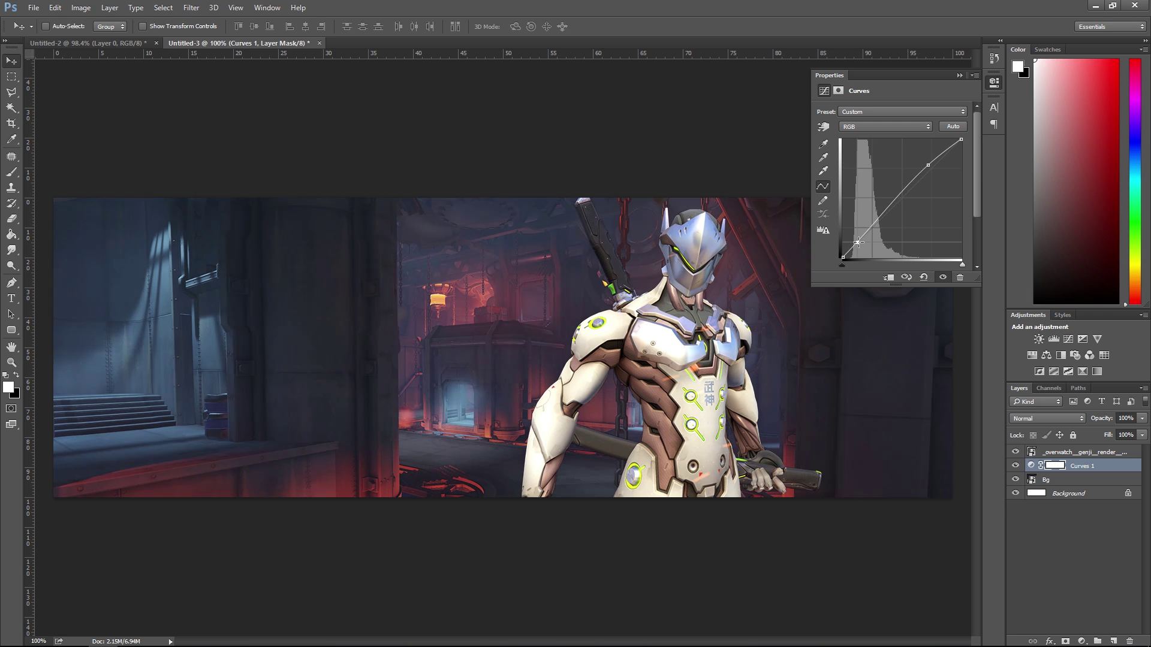
pyautogui.rightClick(894, 83)
pyautogui.click(923, 88)
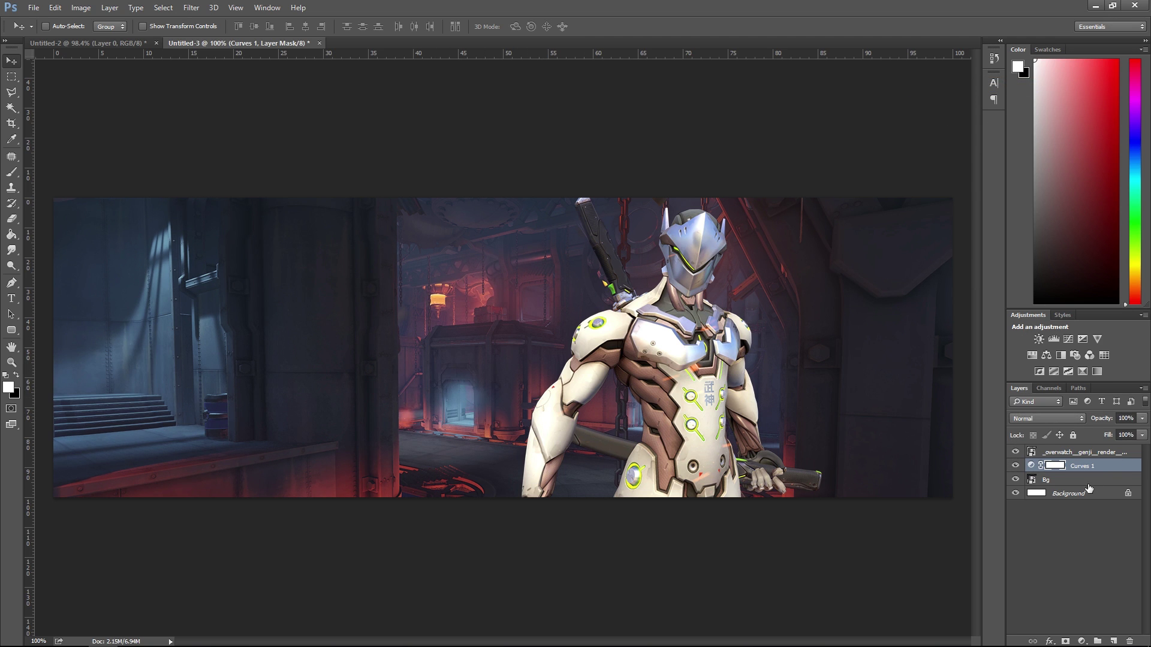
# Clip Curves 1 to Bg, then add a Gradient Map clipped to the Genji render.
pyautogui.hotkey('ctrl', 'alt', 'g')
pyautogui.click(1079, 453)
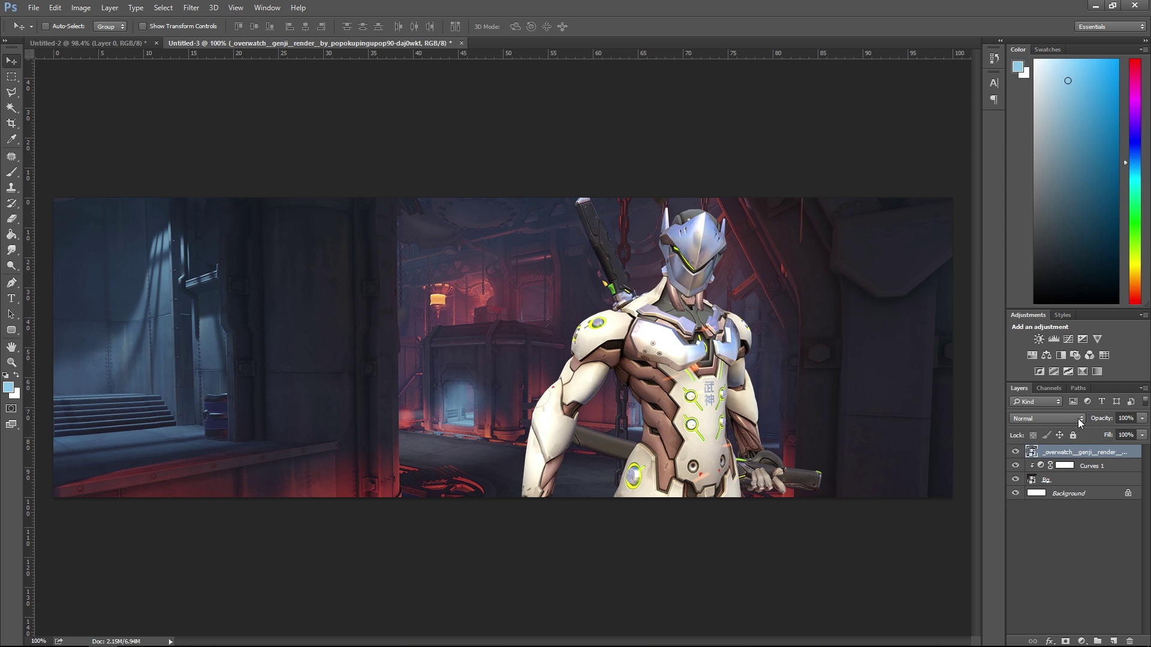
pyautogui.click(1096, 372)
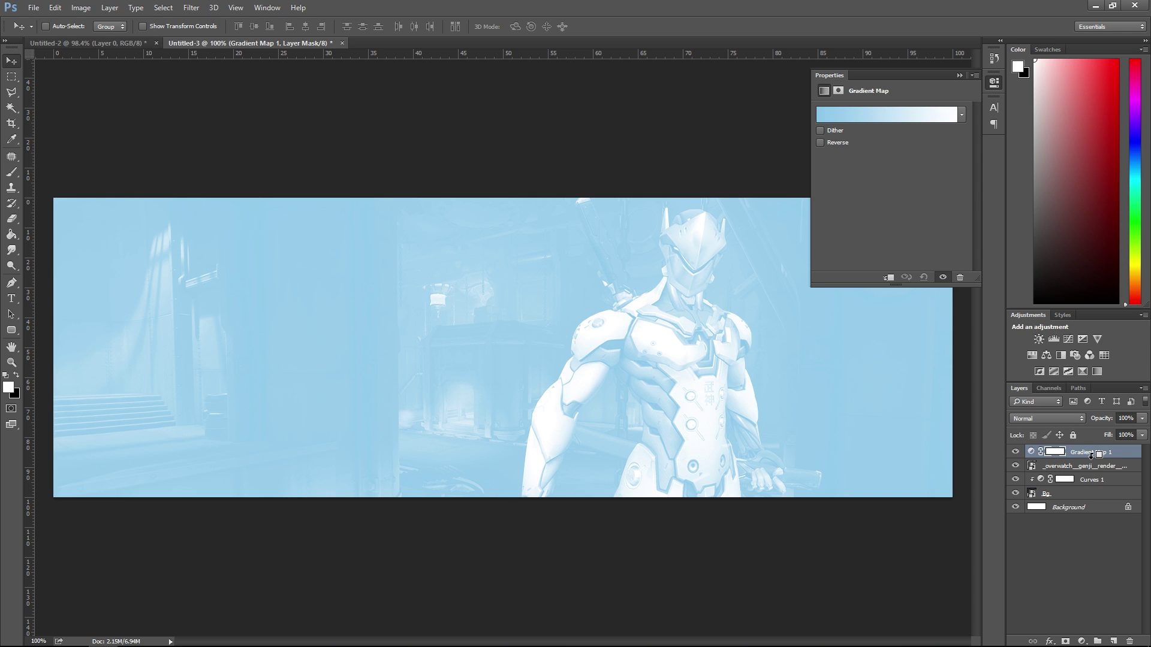
pyautogui.keyDown('alt'); pyautogui.click(1092, 456); pyautogui.keyUp('alt')
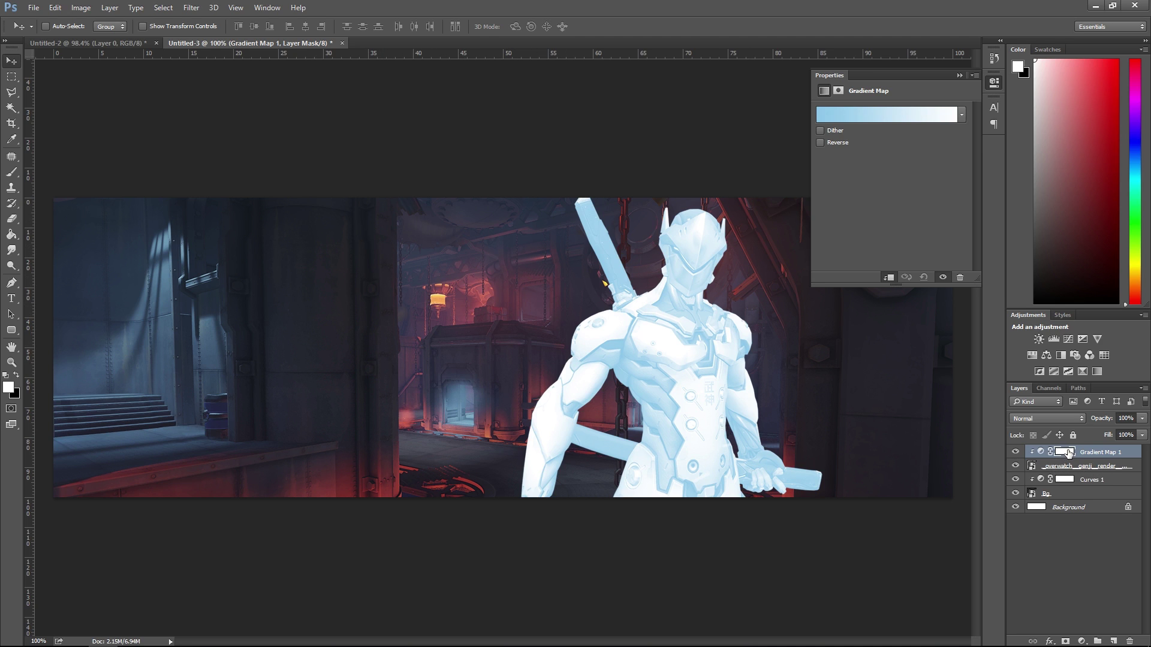
# Set the gradient map's left colour stop to white.
pyautogui.click(874, 117)
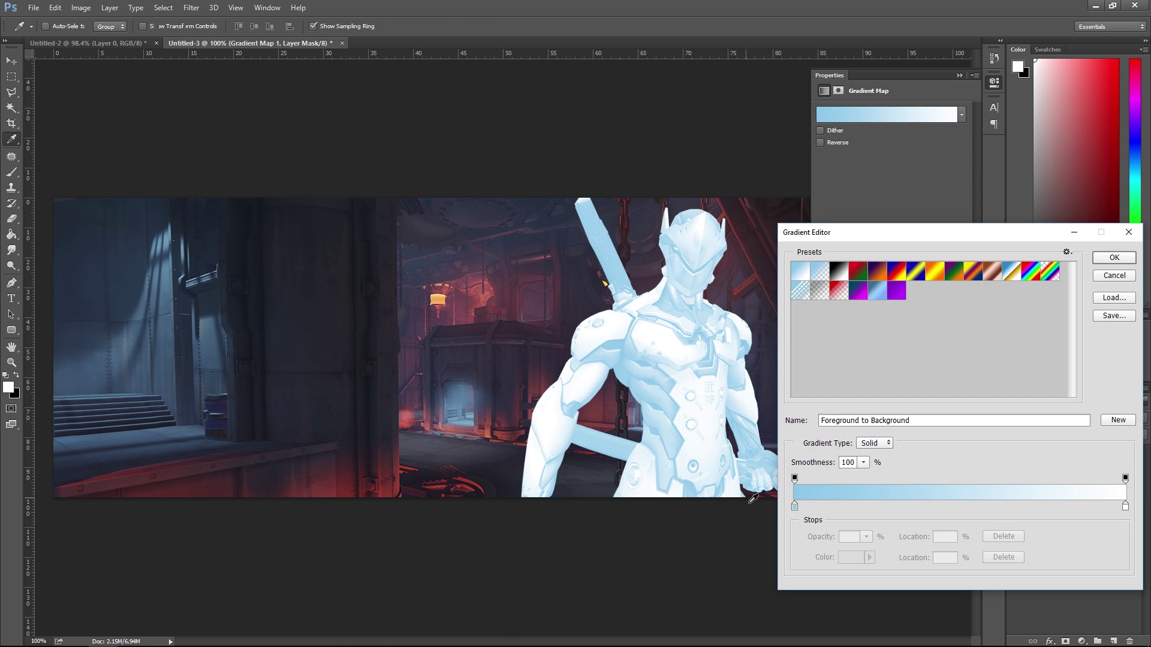
pyautogui.doubleClick(794, 506)
pyautogui.click(438, 272)
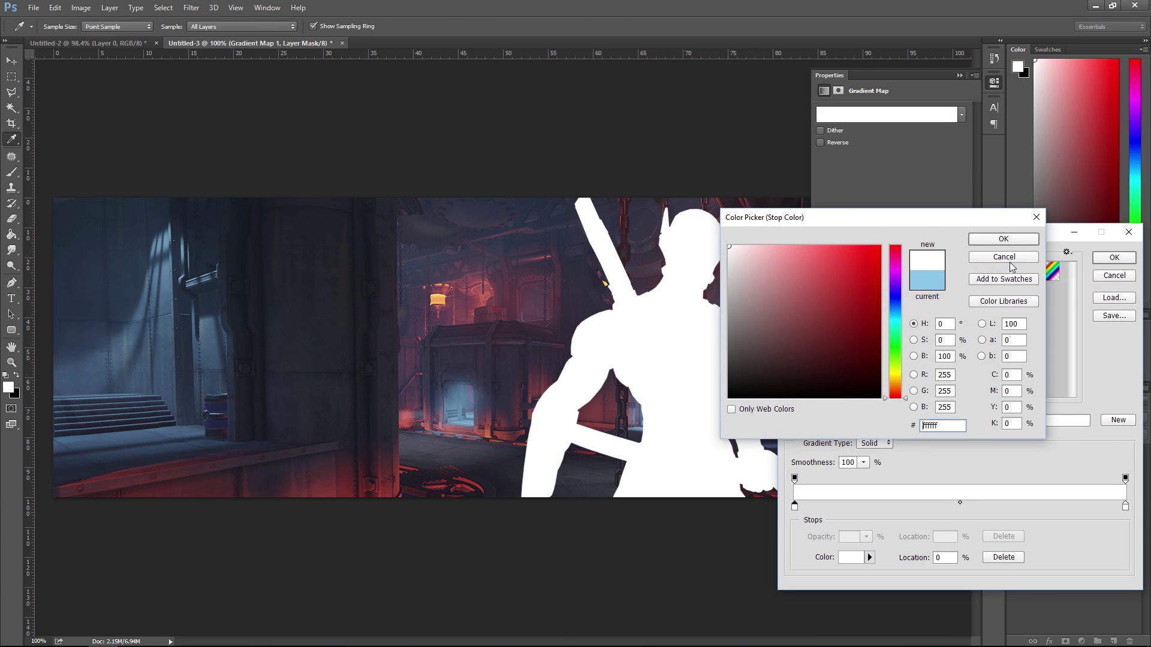
pyautogui.click(1004, 239)
pyautogui.click(1122, 262)
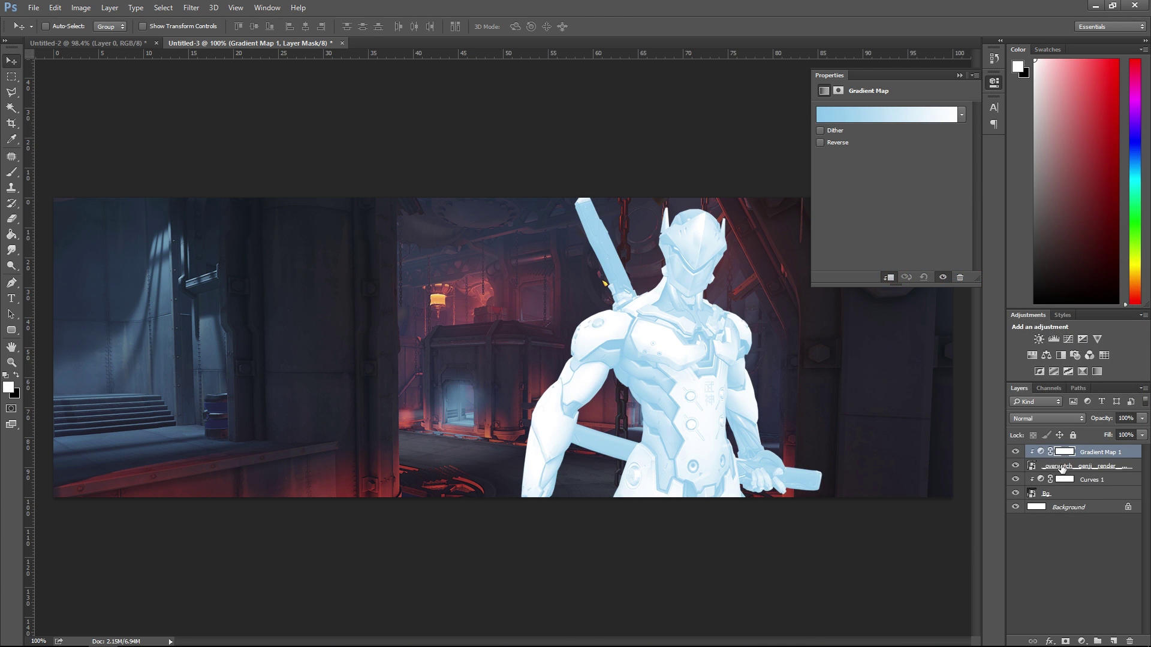
pyautogui.click(1041, 454)
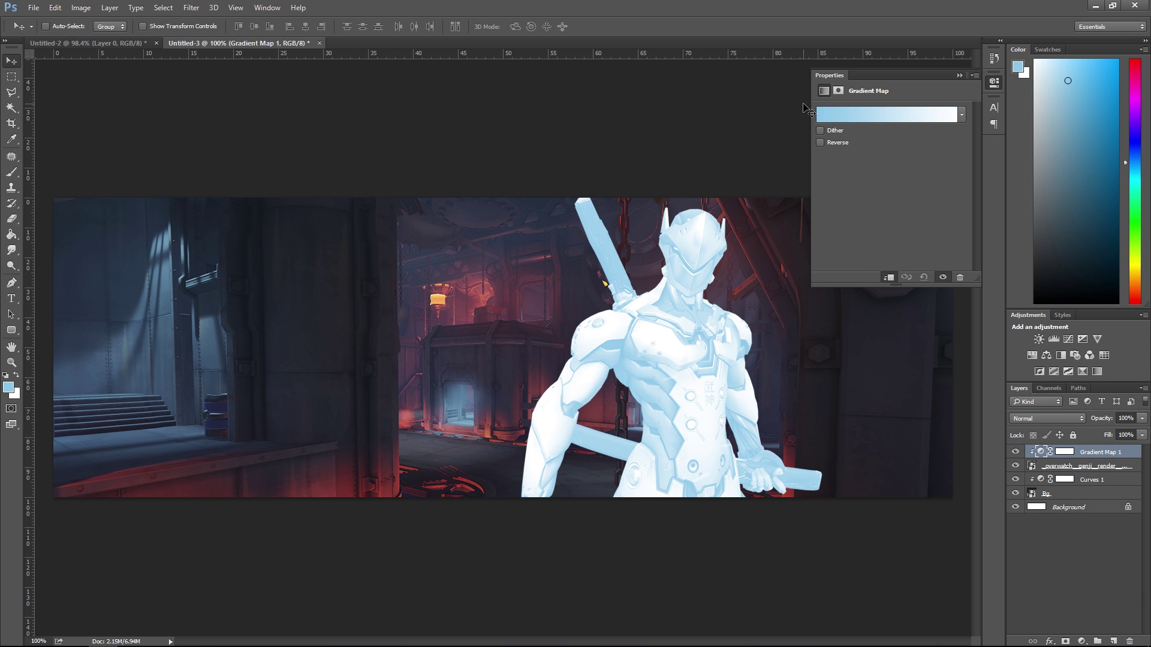
# Change the left colour stop to a dark red sampled from the background scene.
pyautogui.click(840, 117)
pyautogui.doubleClick(795, 507)
pyautogui.click(353, 489)
pyautogui.click(350, 485)
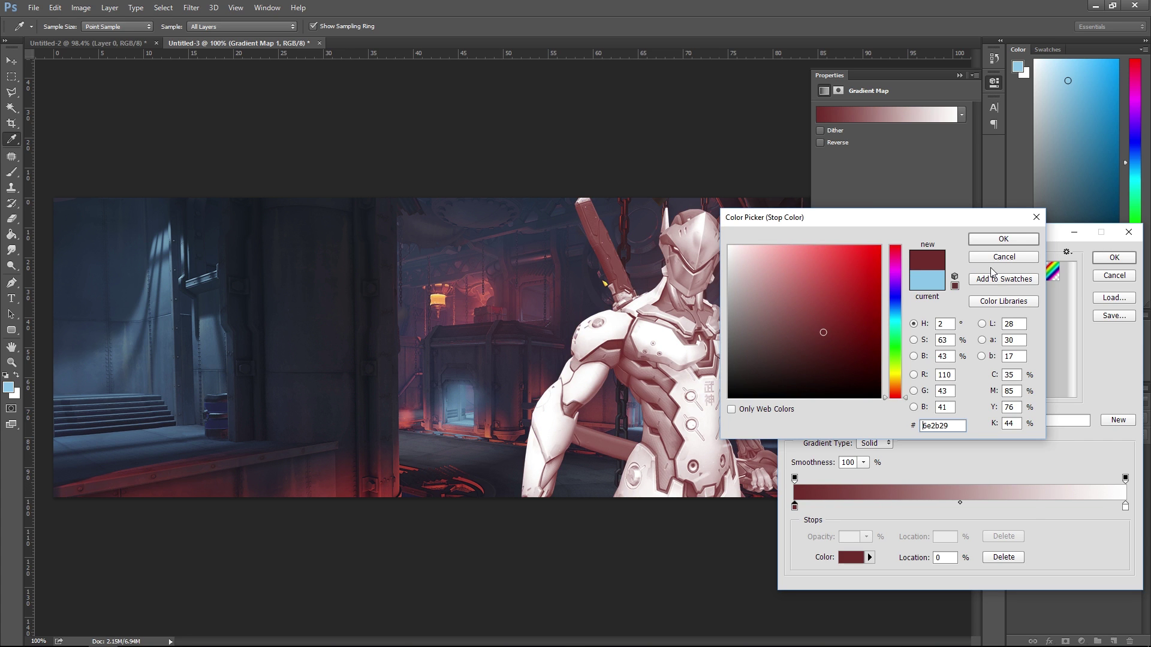
pyautogui.click(1014, 240)
# Set the right colour stop to the lamp's orange and close the gradient settings.
pyautogui.doubleClick(1124, 507)
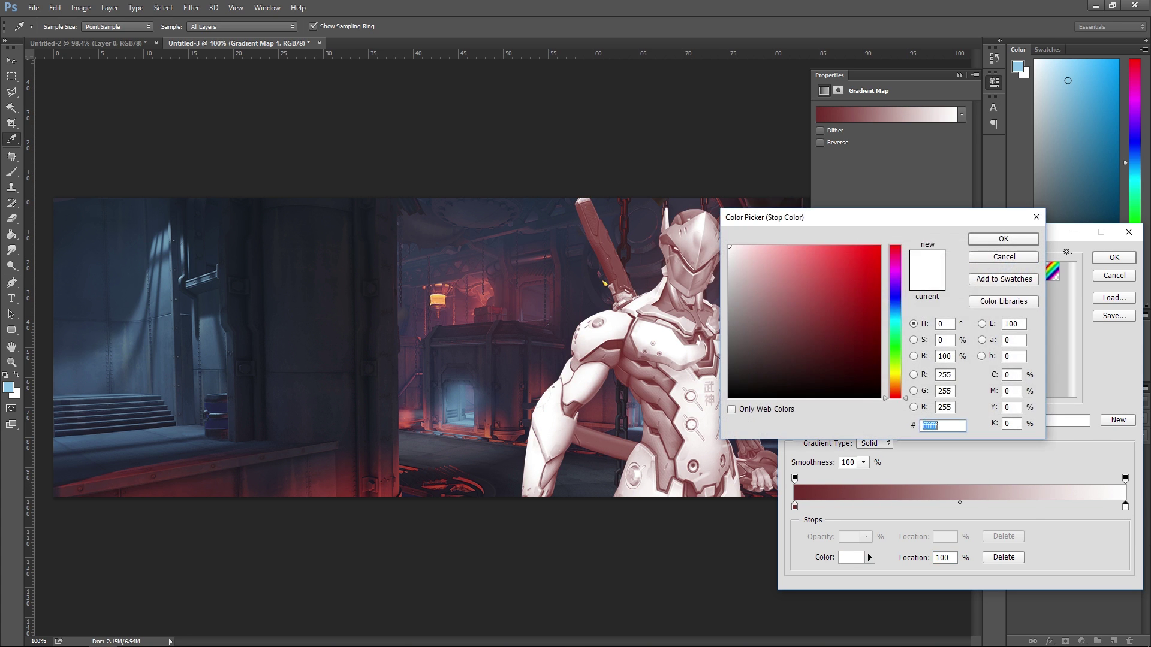
pyautogui.click(442, 295)
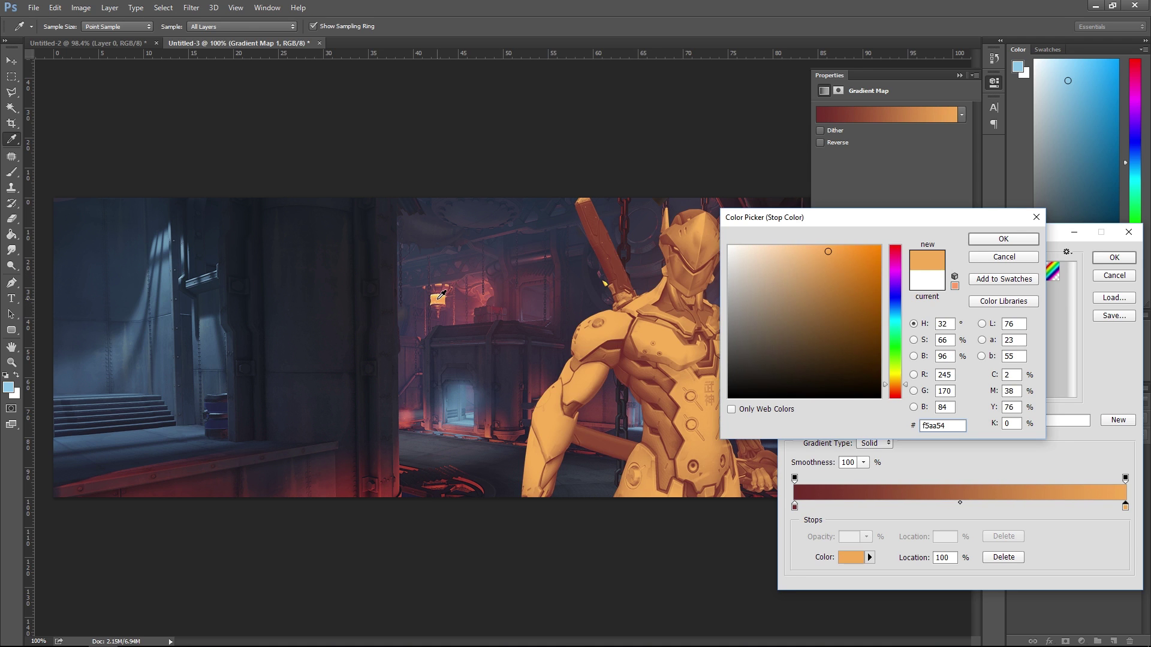
pyautogui.moveTo(441, 297)
pyautogui.mouseDown()
pyautogui.moveTo(479, 285)
pyautogui.moveTo(448, 290)
pyautogui.mouseUp()
pyautogui.click(1004, 239)
pyautogui.click(1114, 257)
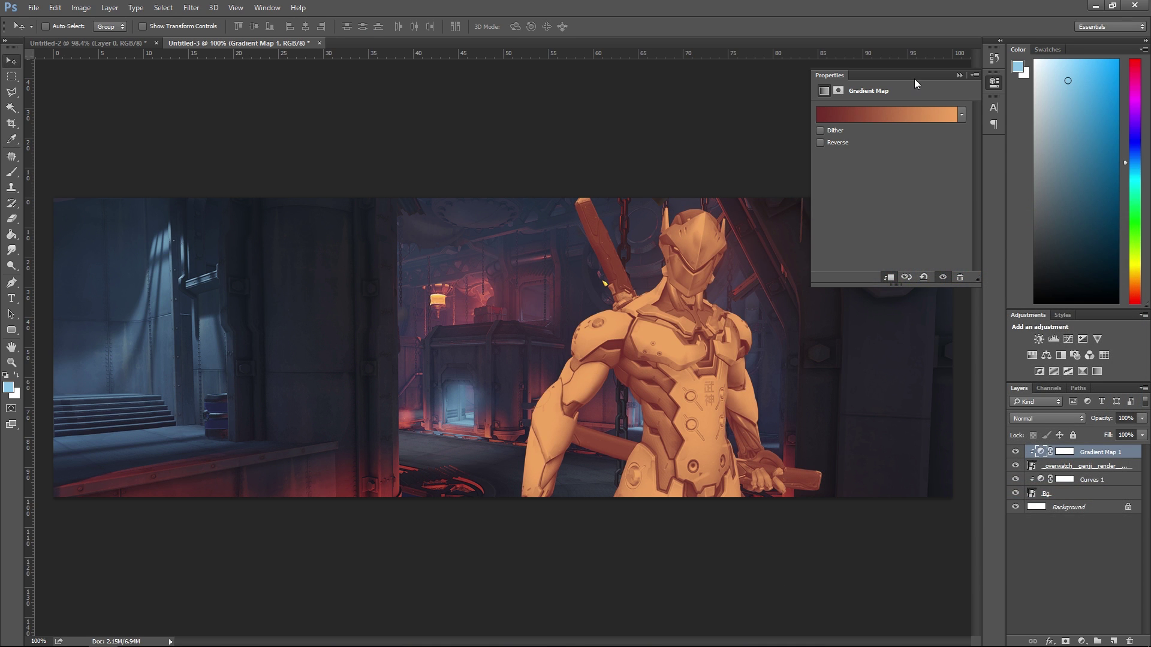
pyautogui.rightClick(911, 74)
pyautogui.click(923, 83)
# Set Gradient Map 1 to Soft Light blending at 75% opacity.
pyautogui.click(1046, 417)
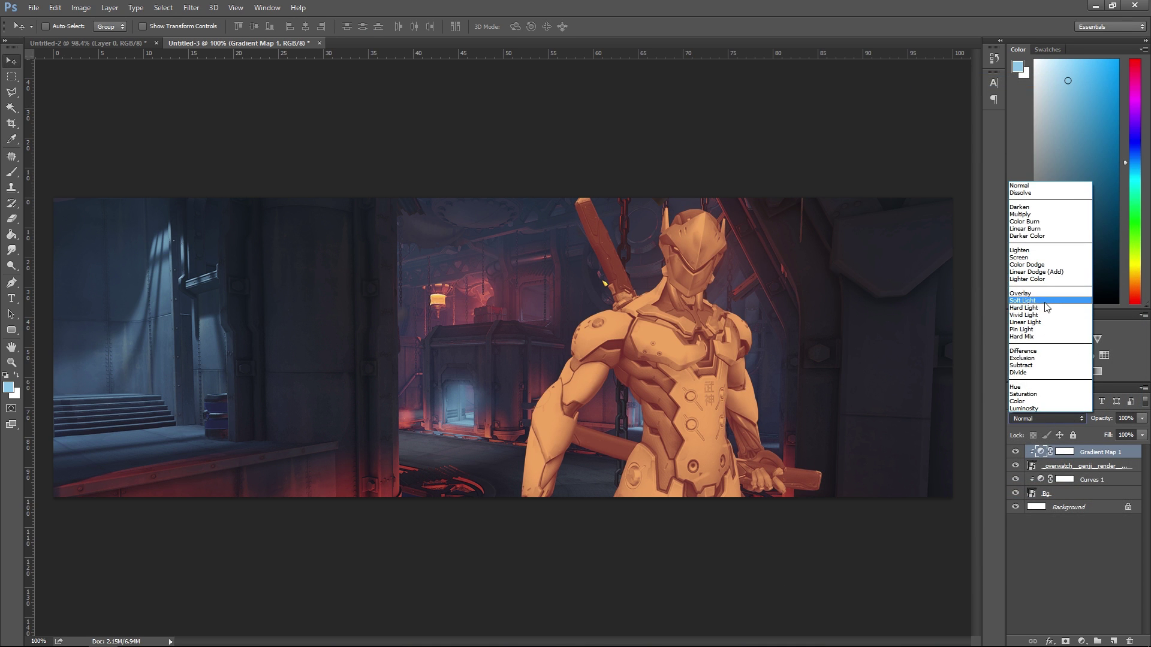
pyautogui.click(1046, 312)
pyautogui.click(1143, 419)
pyautogui.moveTo(1143, 431); pyautogui.dragTo(1127, 437)
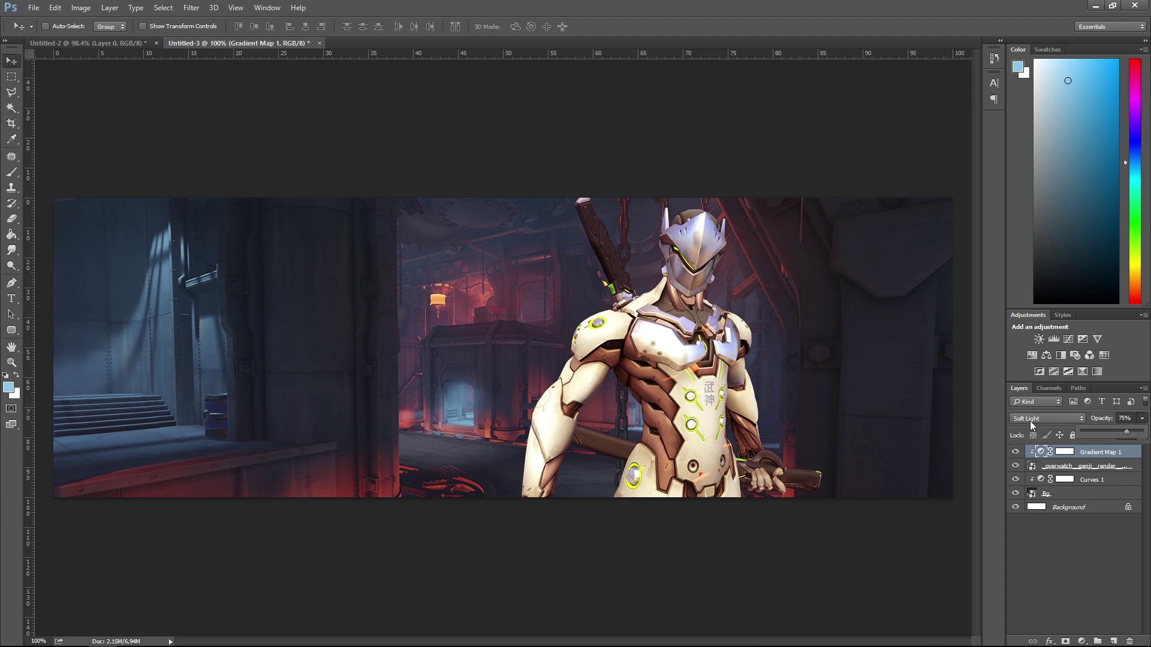
pyautogui.click(1105, 452)
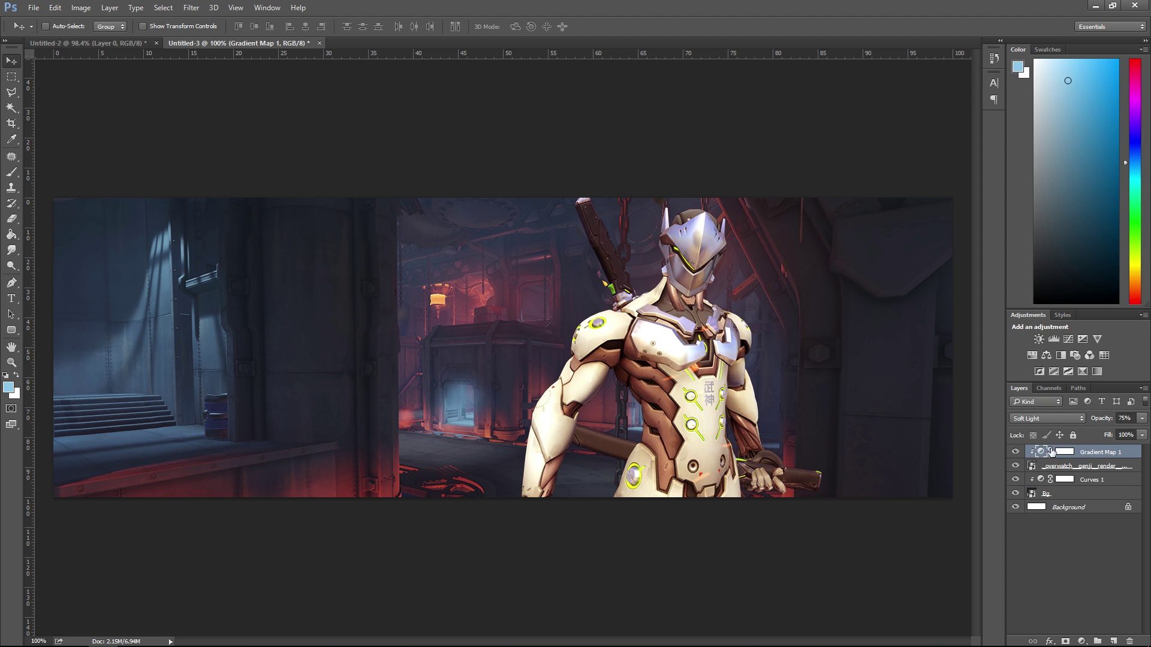
# Toggle Gradient Map 1's visibility to compare before and after, leaving it on.
pyautogui.click(1015, 452)
pyautogui.click(1016, 452)
pyautogui.click(1015, 453)
pyautogui.click(1019, 453)
pyautogui.click(1019, 452)
pyautogui.click(1020, 453)
# Add a soft, faint drop shadow behind the Genji render.
pyautogui.click(1085, 466)
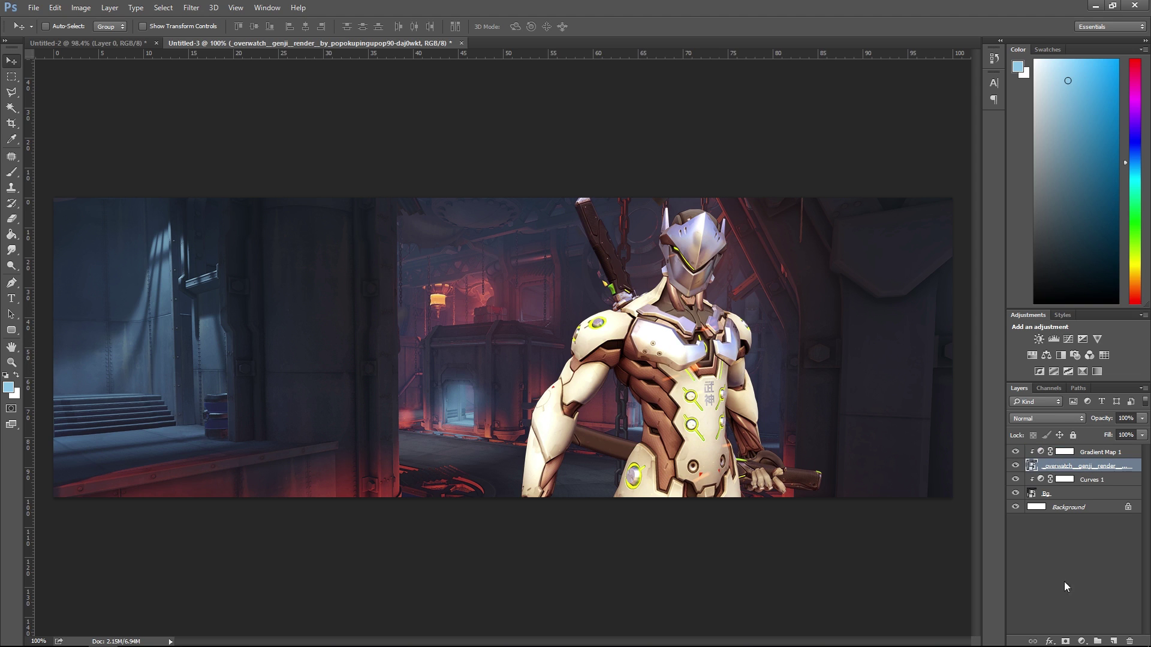
pyautogui.click(1048, 642)
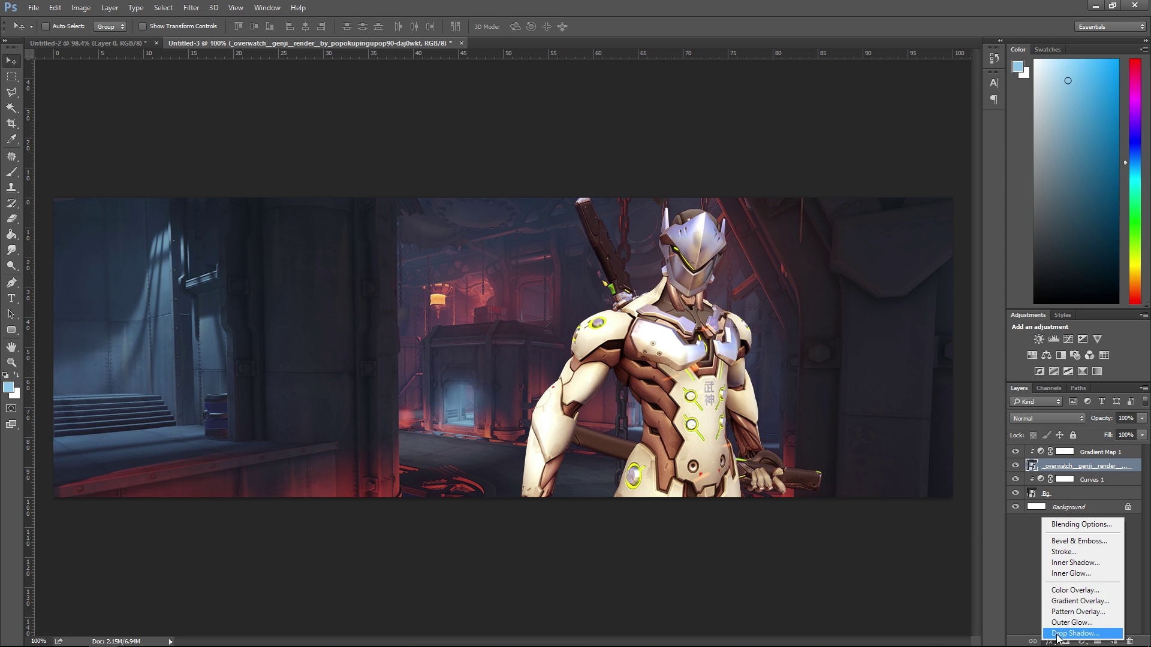
pyautogui.click(1050, 633)
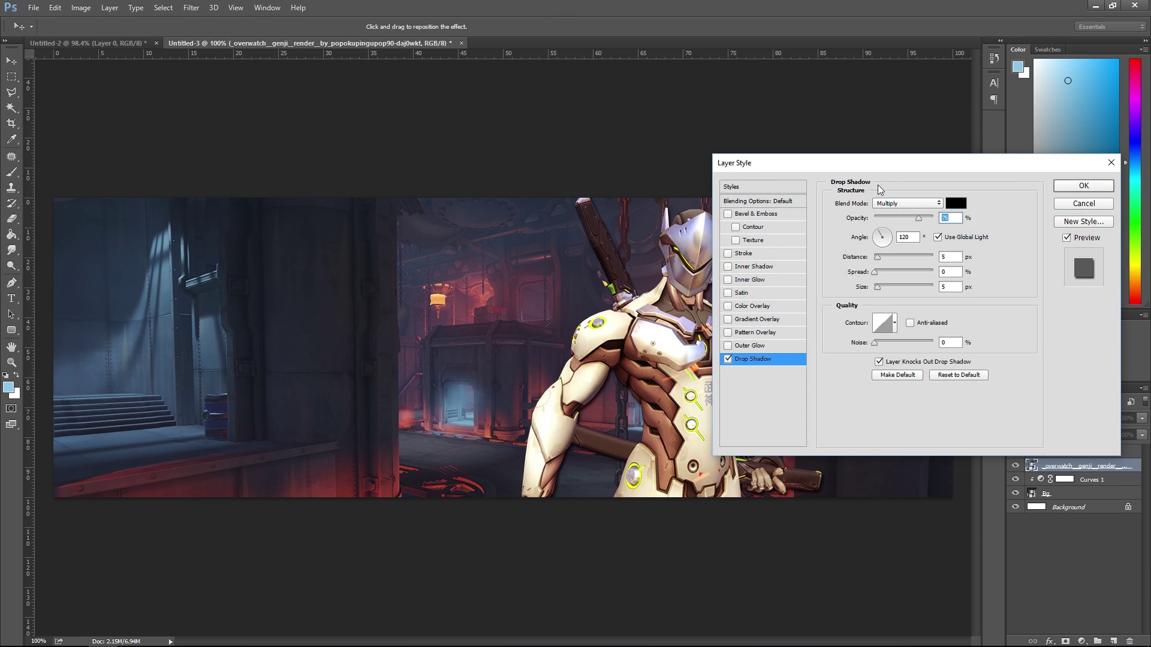
pyautogui.moveTo(881, 170); pyautogui.dragTo(944, 181)
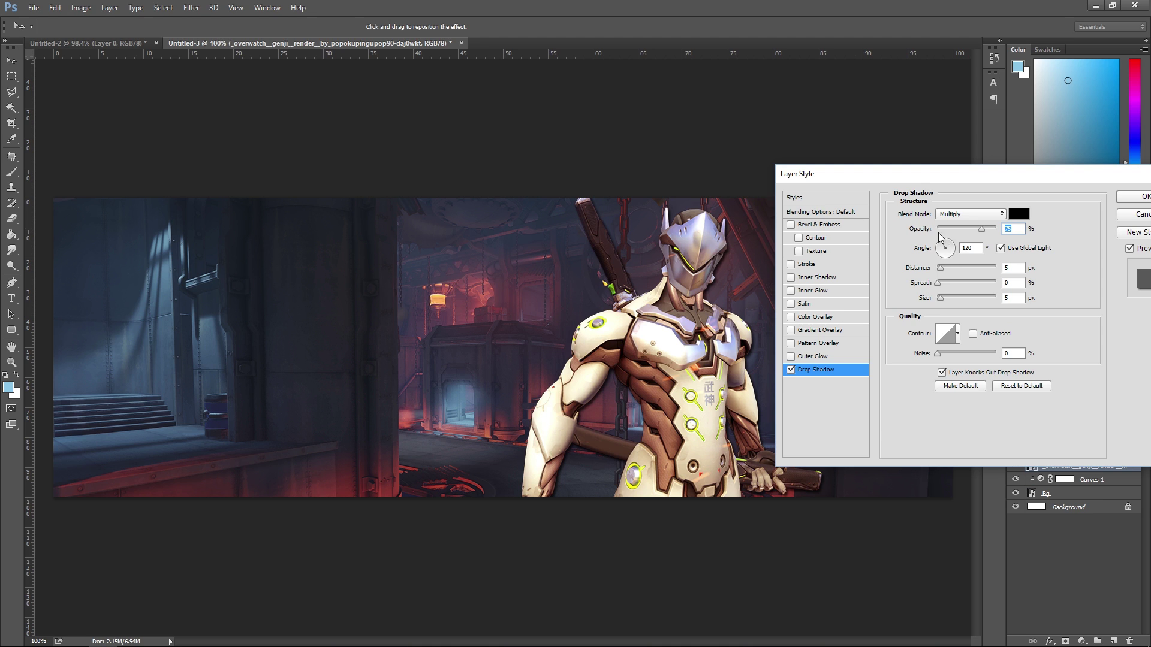
pyautogui.moveTo(675, 367)
pyautogui.mouseDown()
pyautogui.moveTo(631, 342)
pyautogui.moveTo(678, 369)
pyautogui.mouseUp()
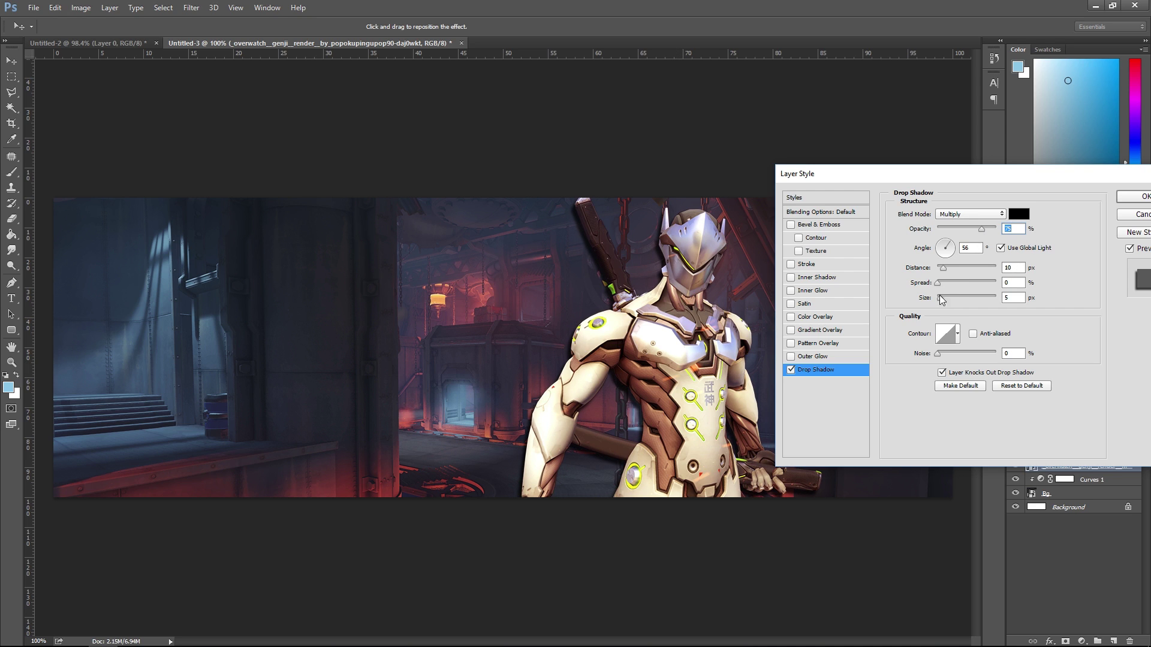
pyautogui.moveTo(940, 294); pyautogui.dragTo(947, 296)
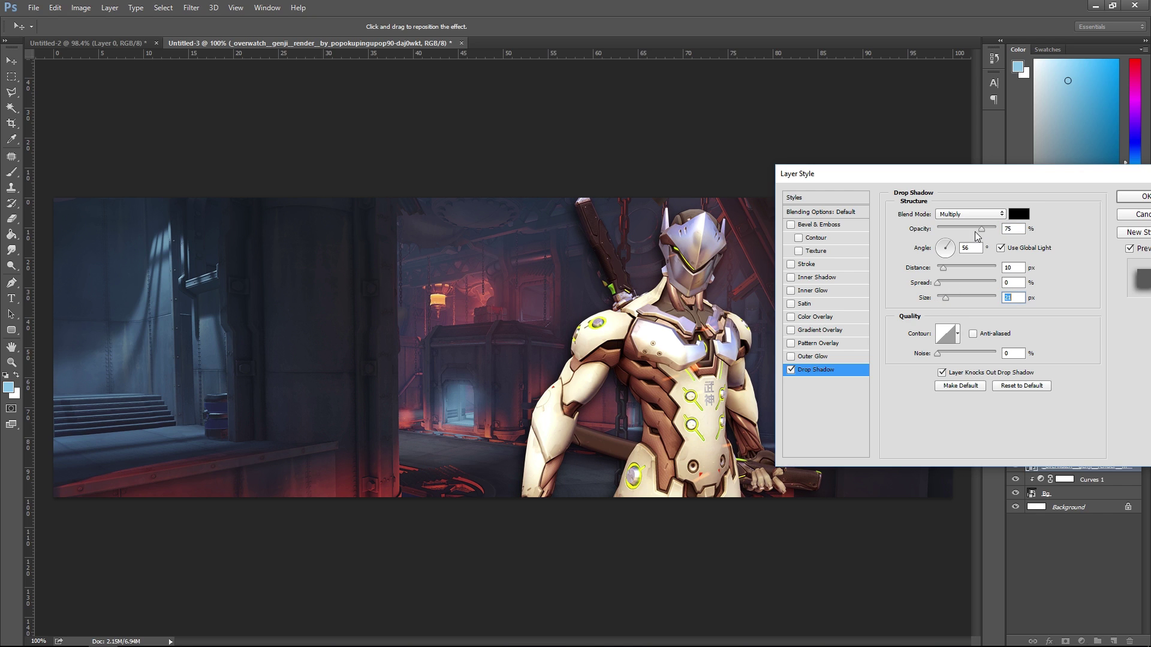
pyautogui.moveTo(981, 229); pyautogui.dragTo(974, 230)
# Add an Overlay inner glow at 100% opacity and 21 px size, then apply and compare it.
pyautogui.click(792, 291)
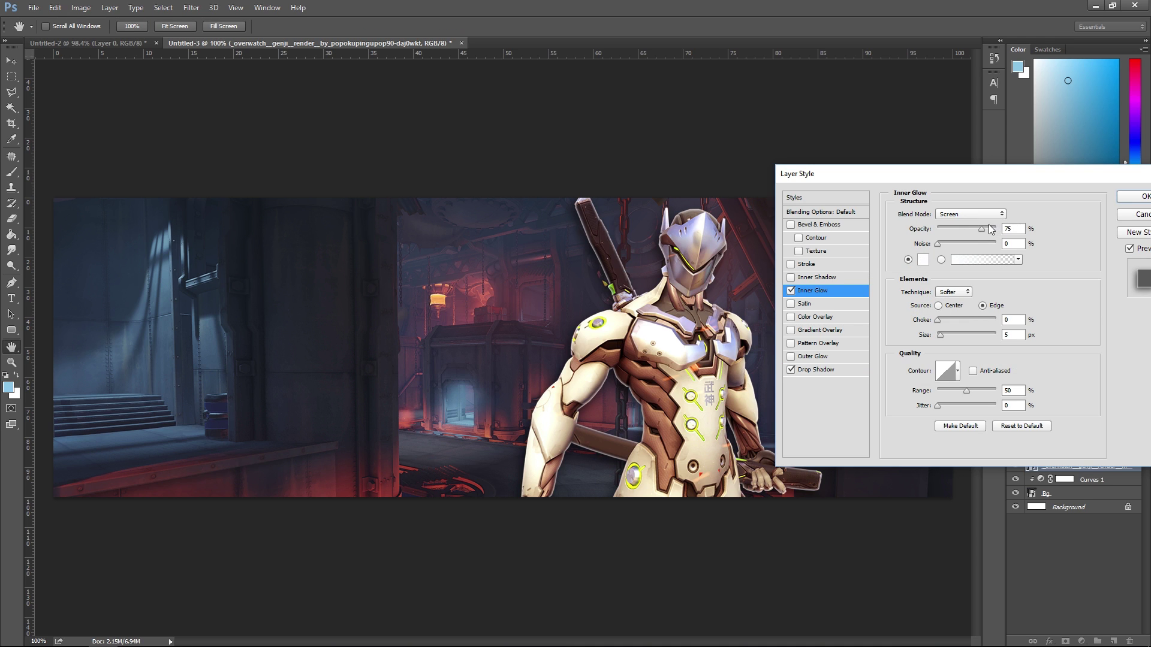
pyautogui.moveTo(989, 229); pyautogui.dragTo(1029, 289)
pyautogui.click(927, 323)
pyautogui.moveTo(936, 336); pyautogui.dragTo(945, 333)
pyautogui.click(969, 213)
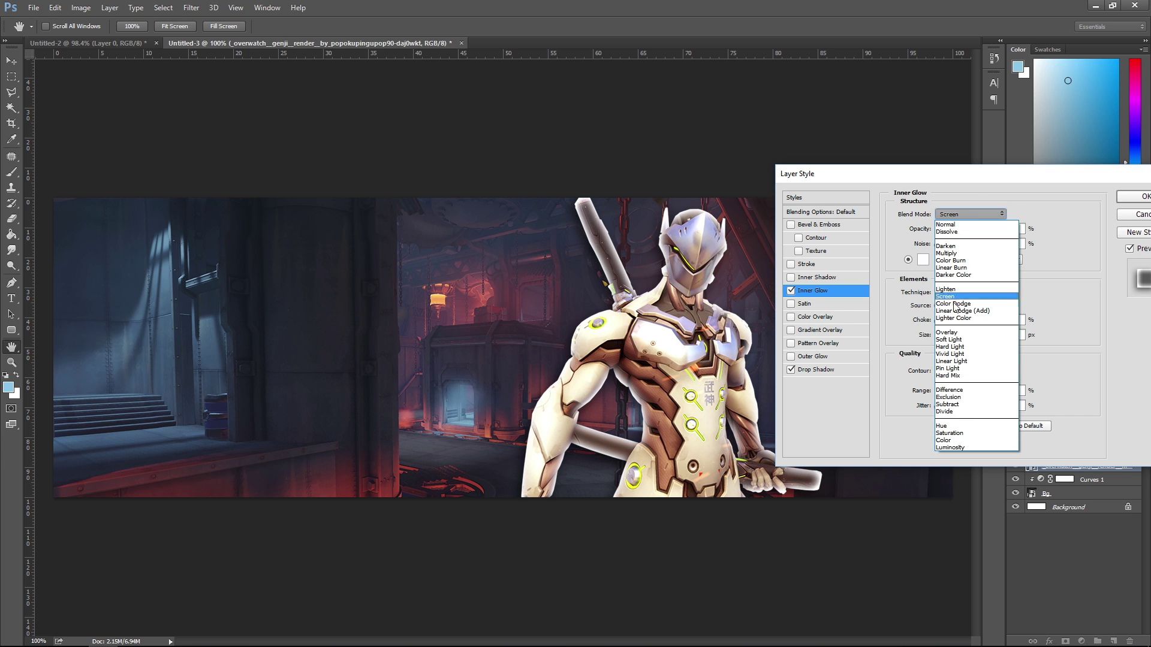
pyautogui.click(954, 333)
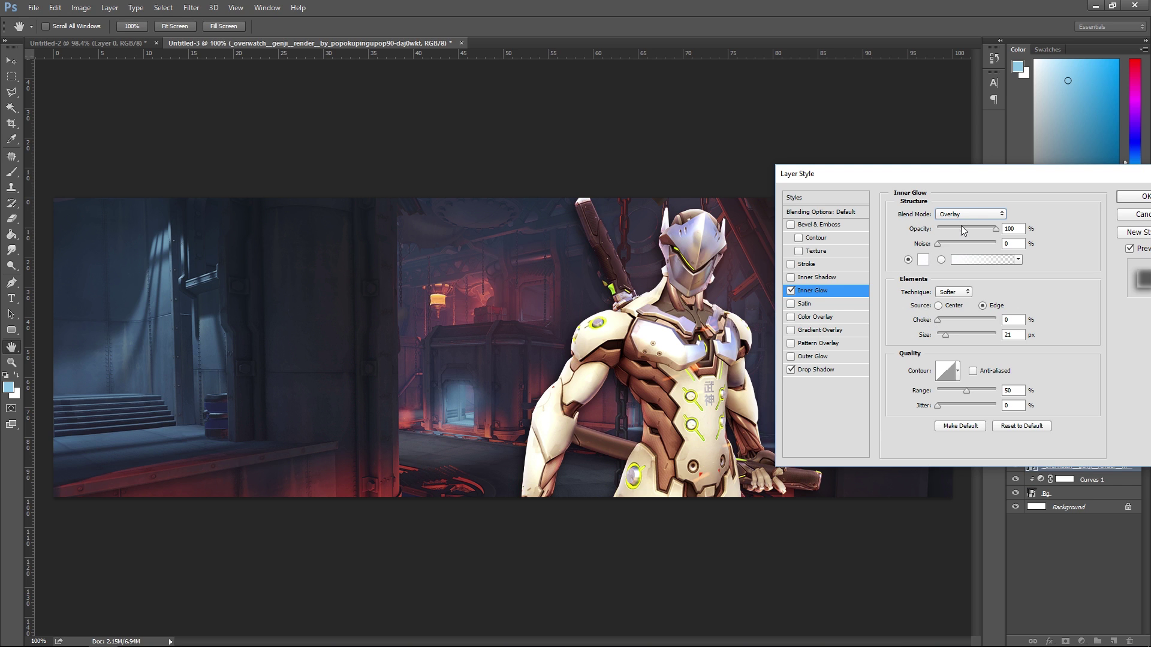
pyautogui.click(1137, 202)
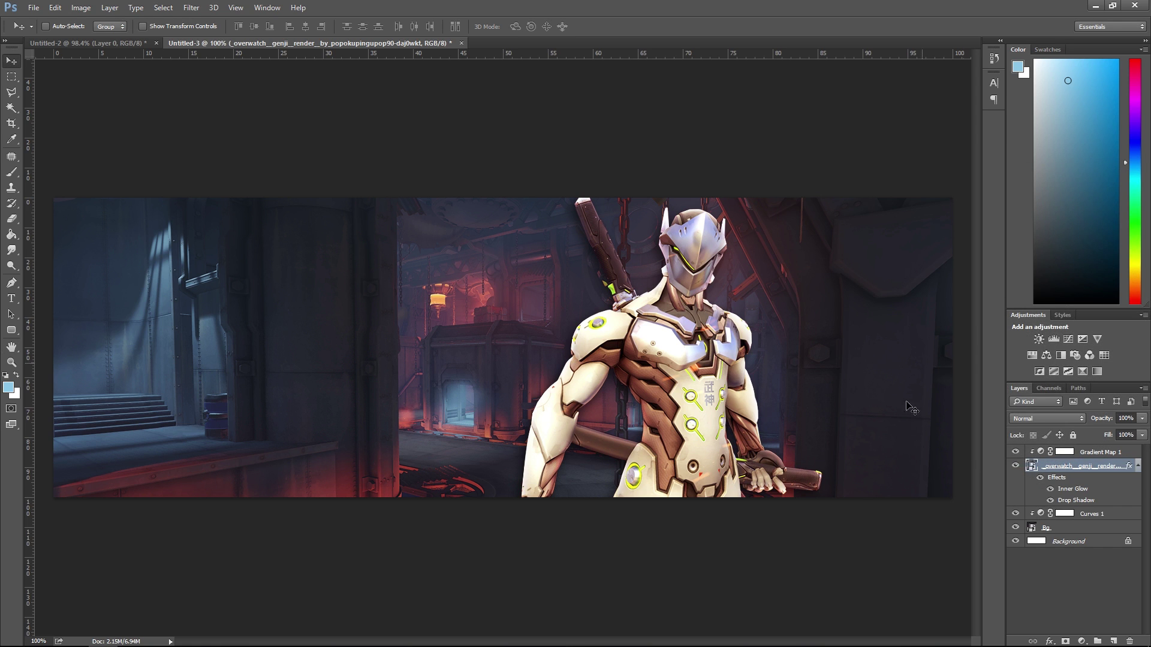
pyautogui.click(1051, 490)
pyautogui.click(1051, 490)
pyautogui.click(1051, 490)
pyautogui.click(1051, 490)
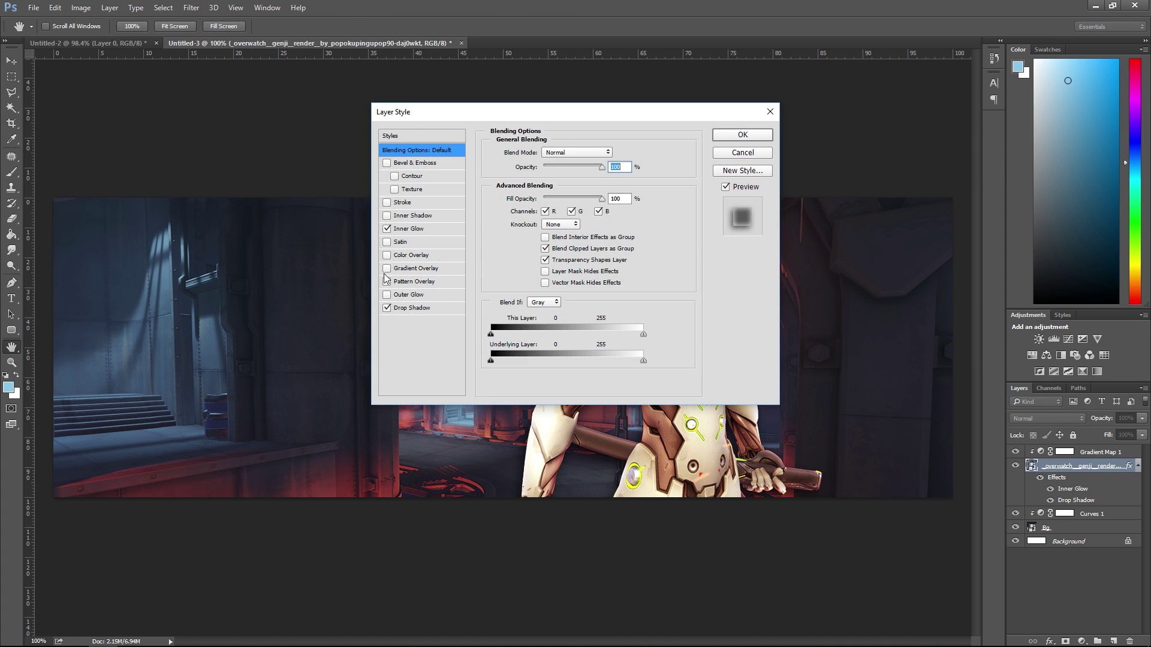
# Add a gradient overlay to the render, briefly switching the layer's blending to Soft Light.
pyautogui.click(386, 268)
pyautogui.moveTo(551, 117); pyautogui.dragTo(256, 125)
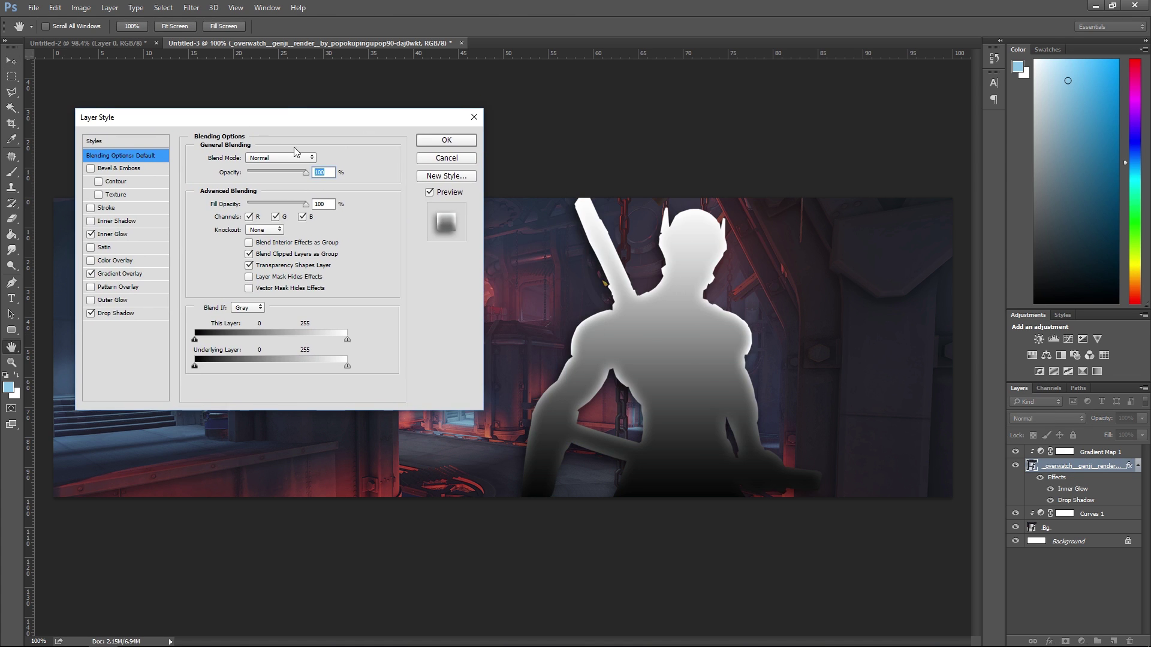
pyautogui.click(252, 158)
pyautogui.click(273, 268)
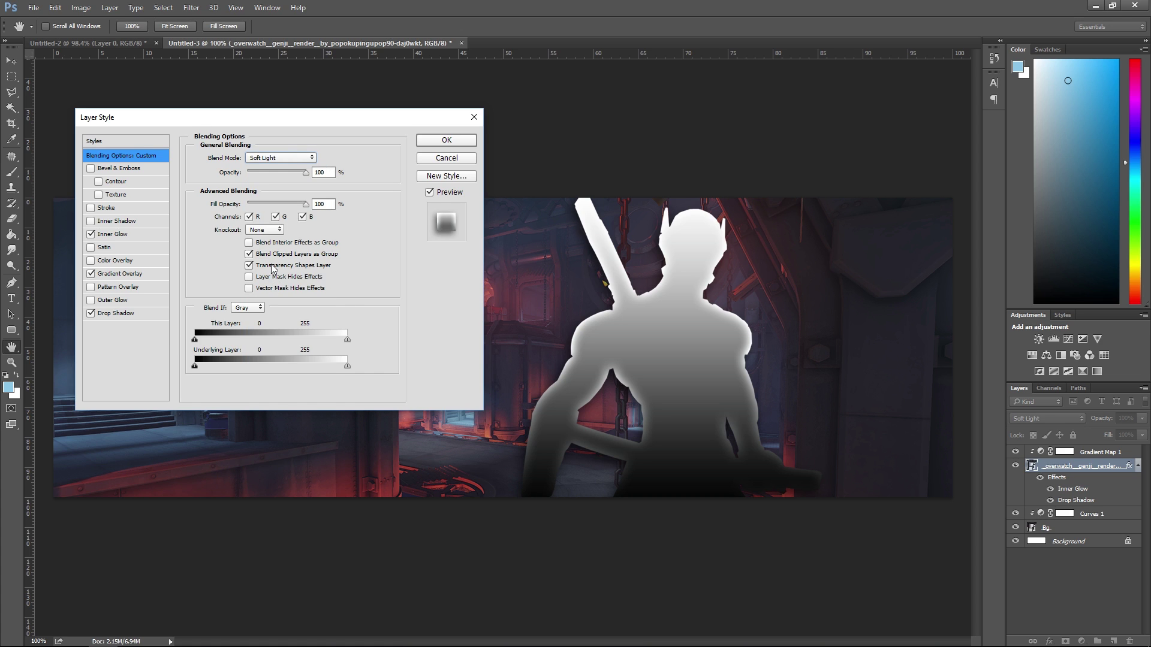
pyautogui.click(256, 161)
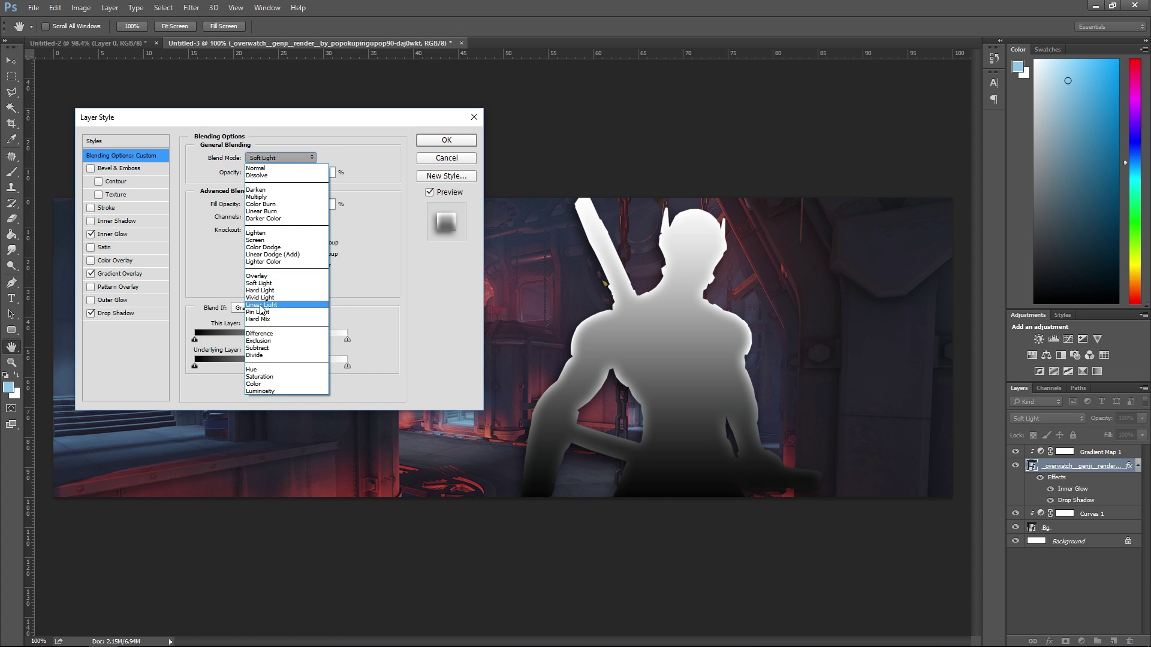
pyautogui.click(103, 275)
pyautogui.click(103, 276)
# Set the gradient overlay to Overlay at 34% opacity, restoring the layer's Normal blending.
pyautogui.click(271, 158)
pyautogui.click(264, 277)
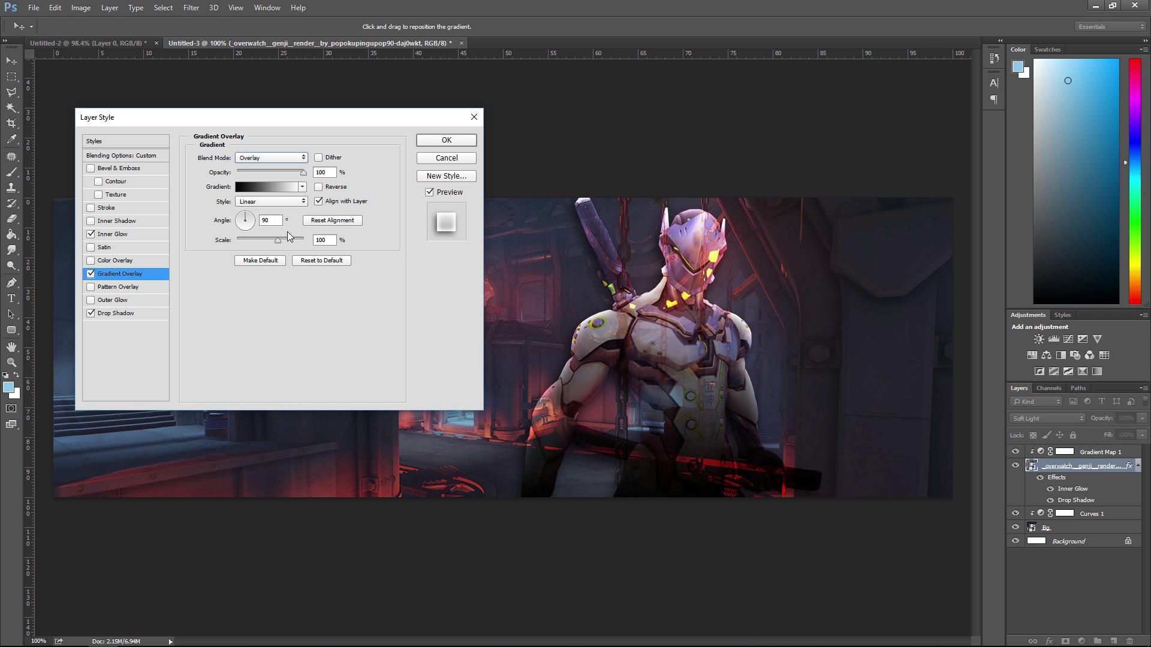
pyautogui.click(111, 142)
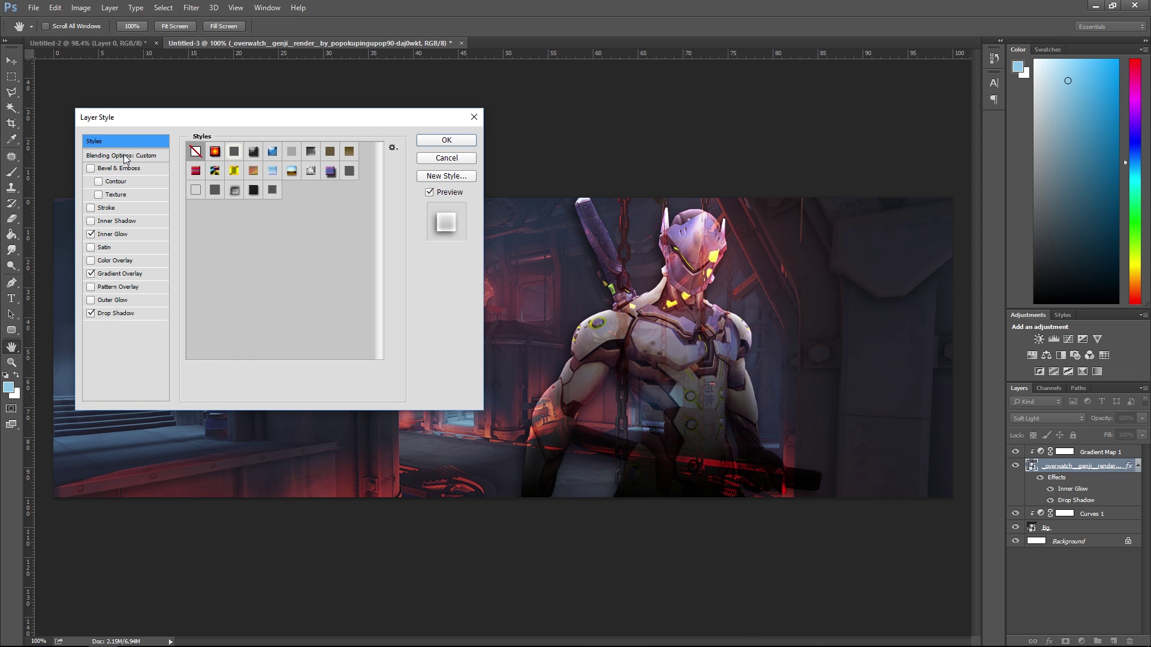
pyautogui.click(125, 156)
pyautogui.click(280, 157)
pyautogui.click(263, 161)
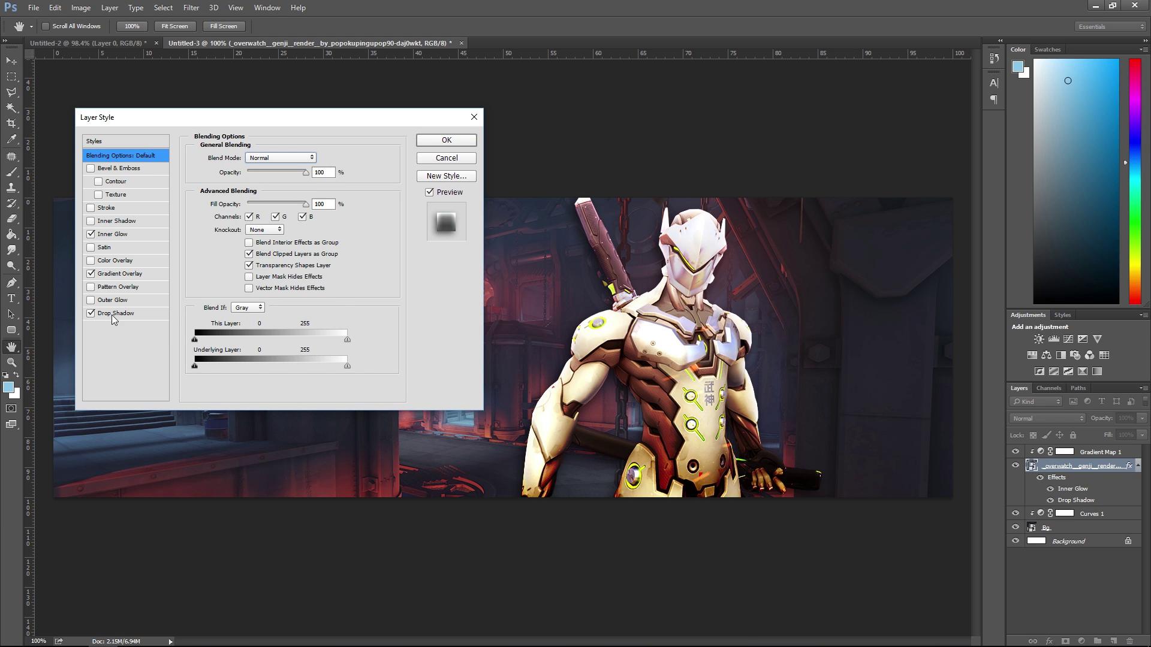
pyautogui.click(120, 273)
pyautogui.moveTo(279, 172); pyautogui.dragTo(253, 173)
# Compare the gradient overlay on and off, then apply the layer style and collapse its effects.
pyautogui.click(91, 274)
pyautogui.click(91, 274)
pyautogui.click(446, 139)
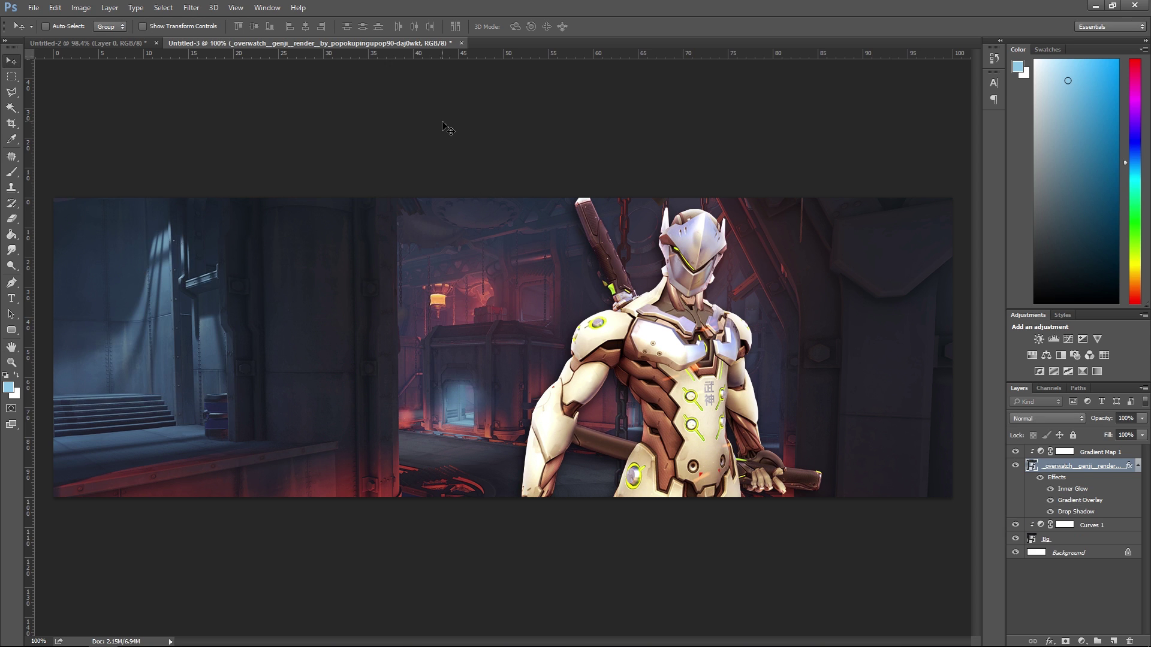
pyautogui.click(1138, 465)
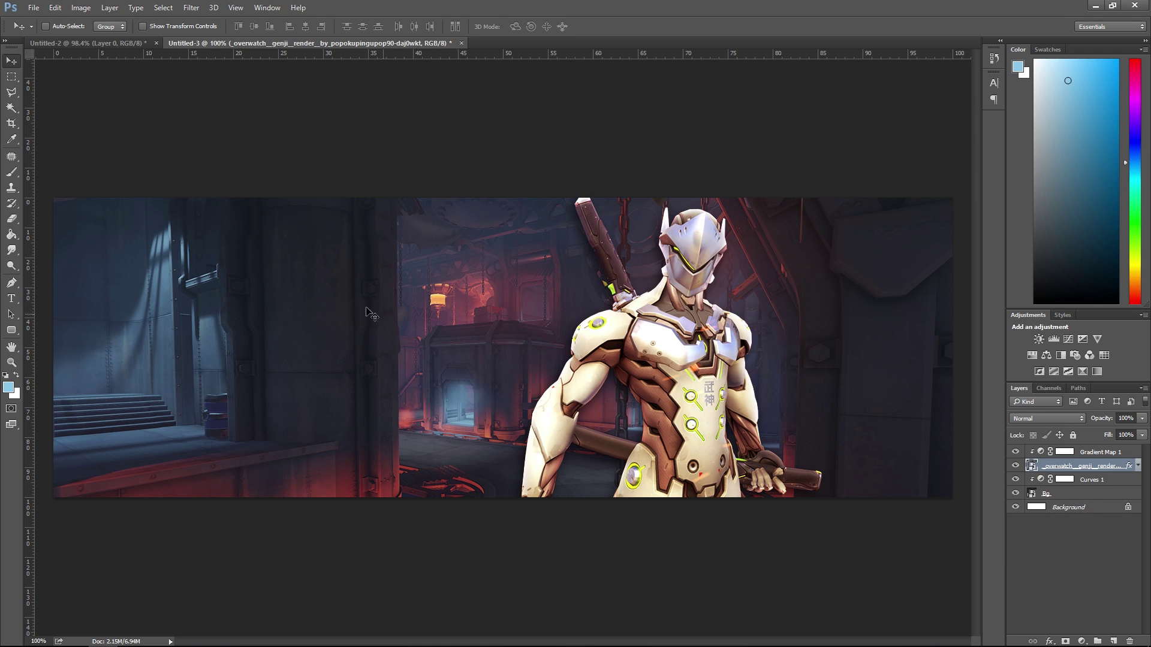
# Add a new layer above Curves 1 and set up a soft round brush with sampled dark red.
pyautogui.click(12, 172)
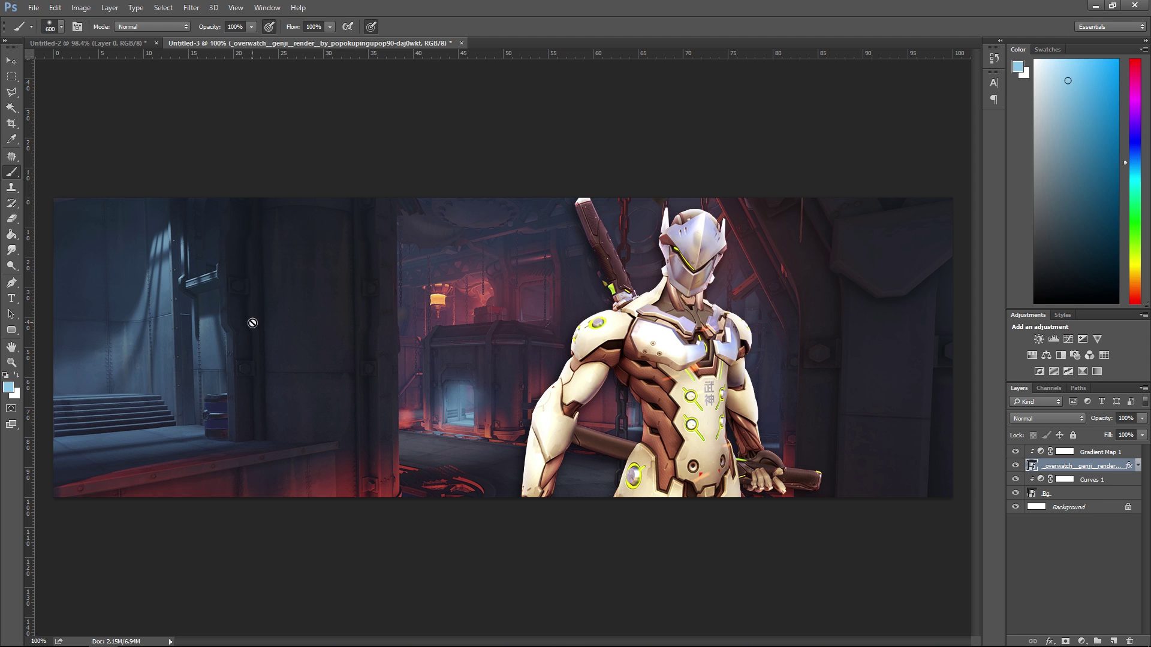
pyautogui.click(1079, 494)
pyautogui.click(1050, 509)
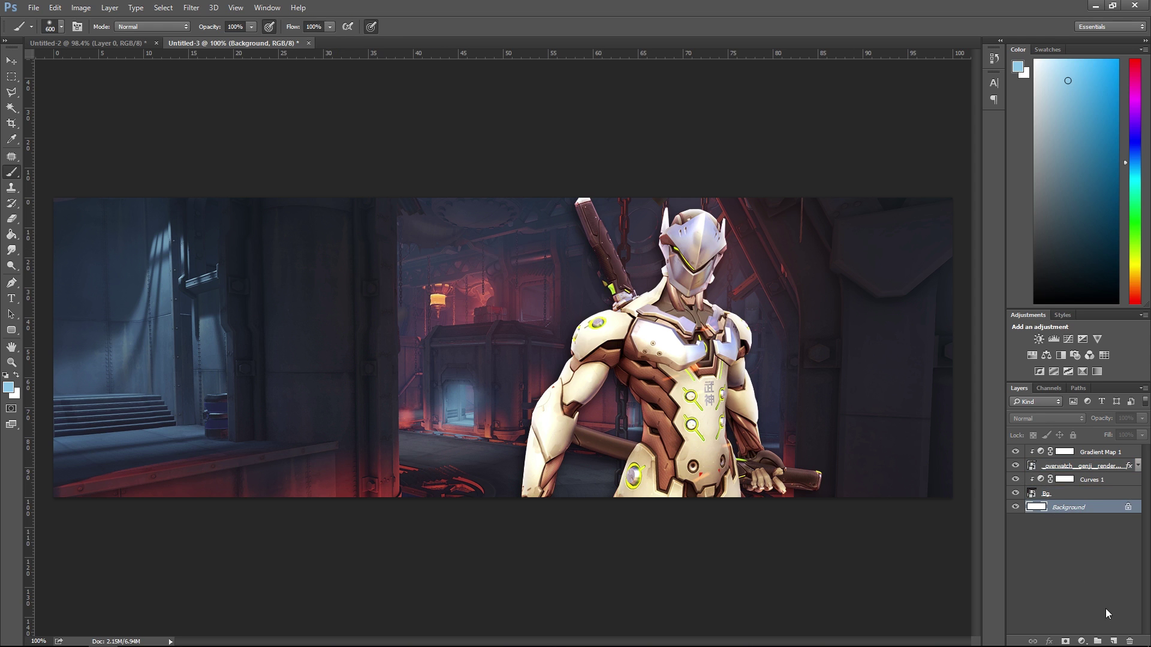
pyautogui.click(1098, 479)
pyautogui.click(1113, 640)
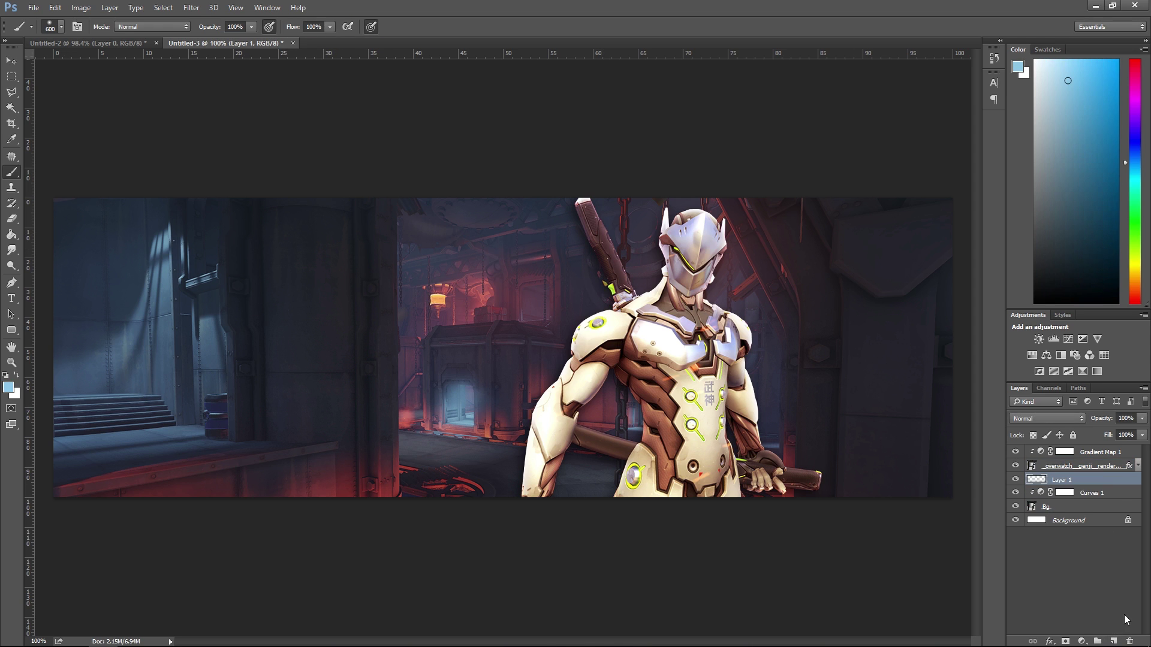
pyautogui.keyDown('alt'); pyautogui.click(287, 474); pyautogui.keyUp('alt')
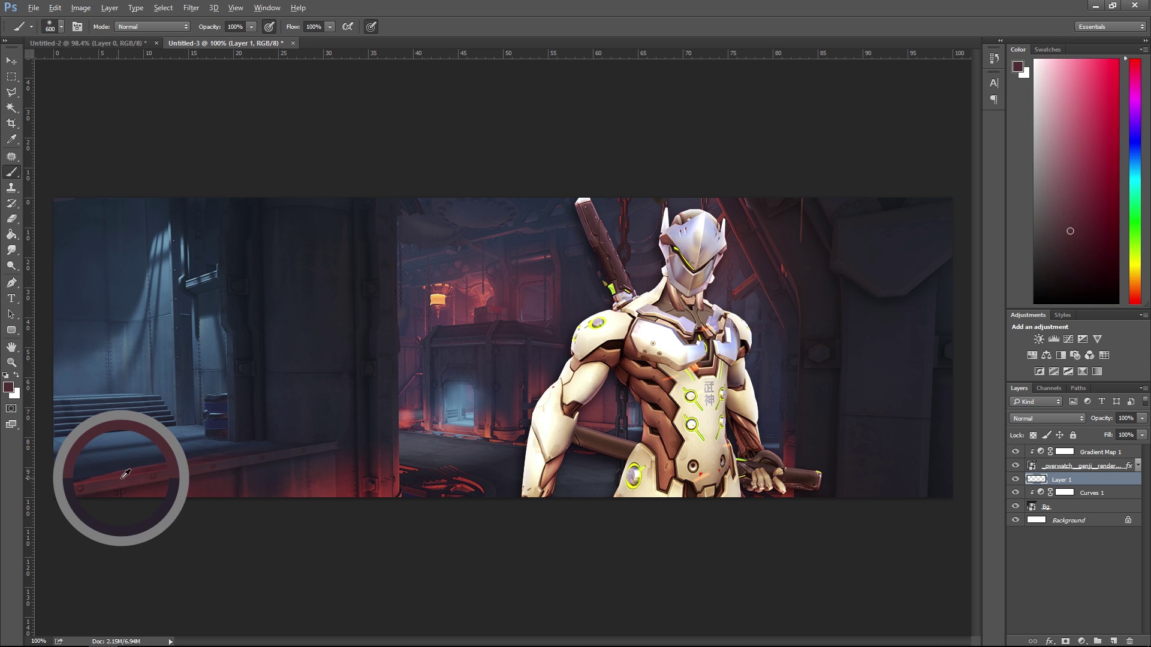
pyautogui.keyDown('alt'); pyautogui.click(196, 466); pyautogui.keyUp('alt')
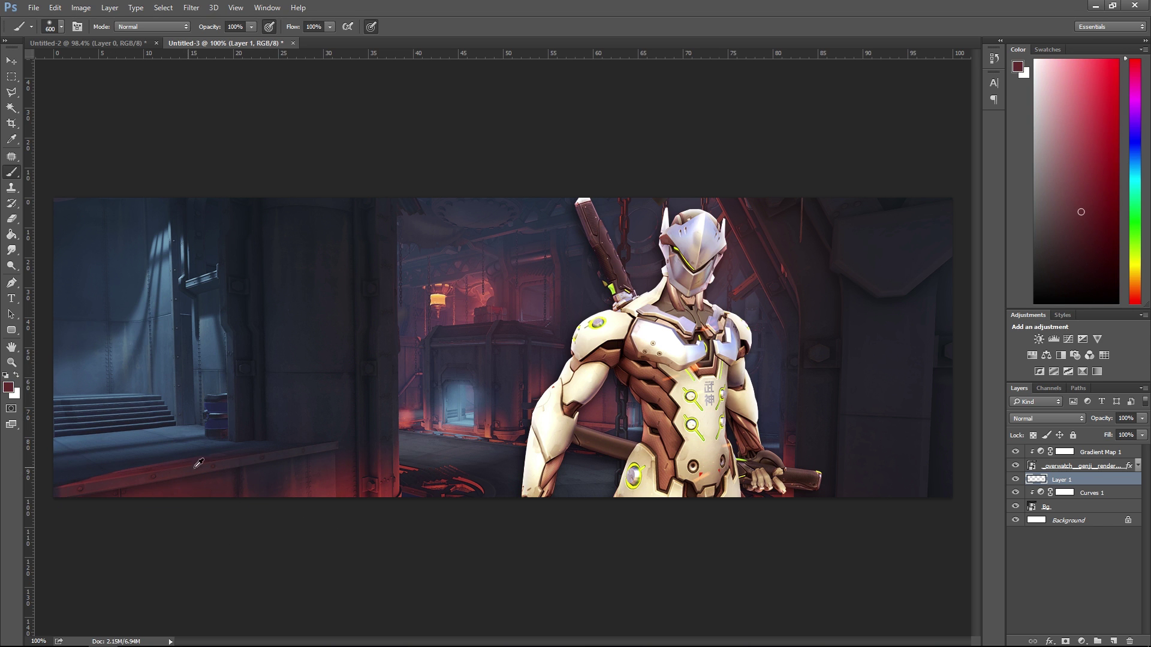
pyautogui.click(55, 24)
pyautogui.doubleClick(106, 145)
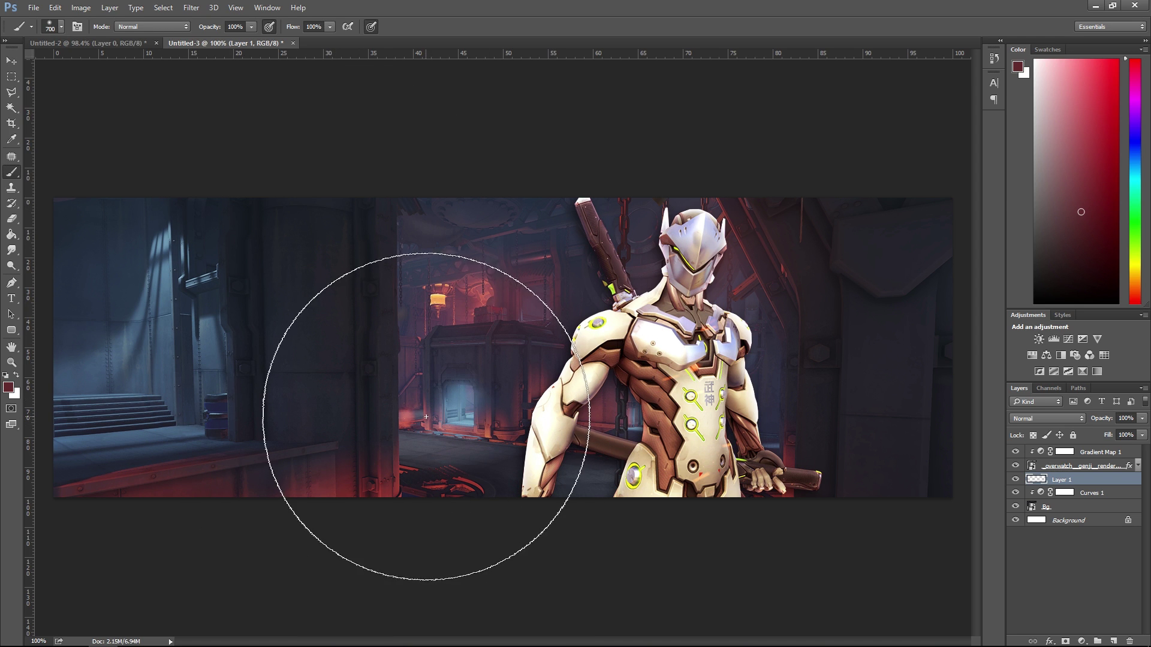
# Sample blue-grey and lamp-yellow tones, trying then undoing a yellow glow across the top.
pyautogui.keyDown('alt'); pyautogui.click(605, 489); pyautogui.keyUp('alt')
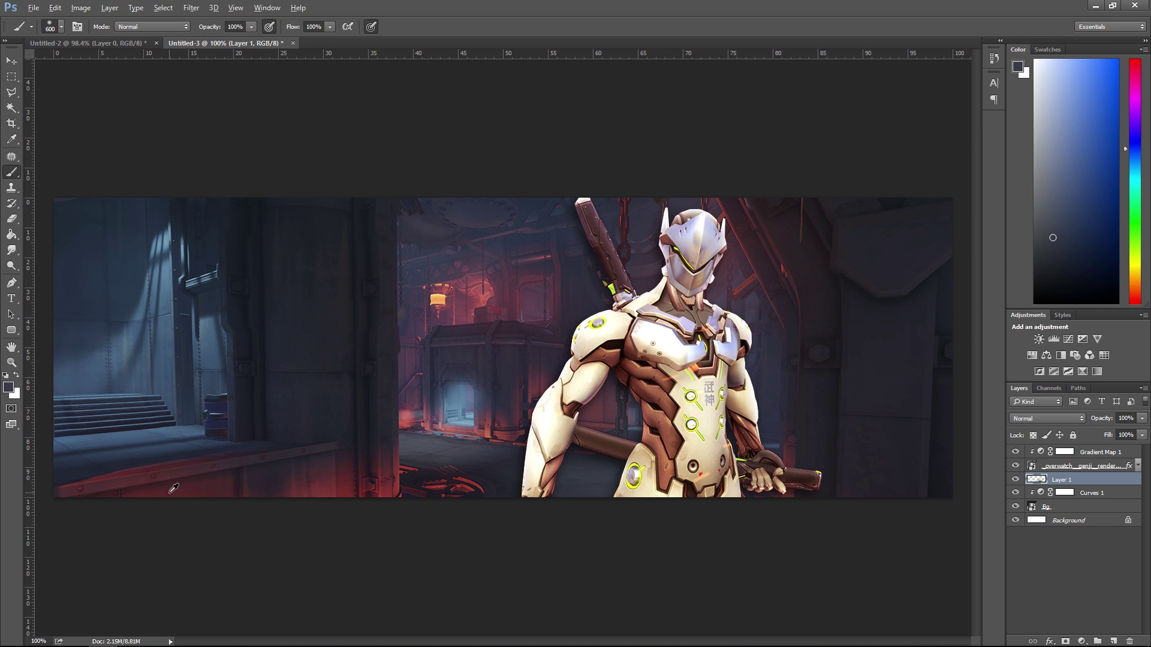
pyautogui.keyDown('alt'); pyautogui.click(165, 255); pyautogui.keyUp('alt')
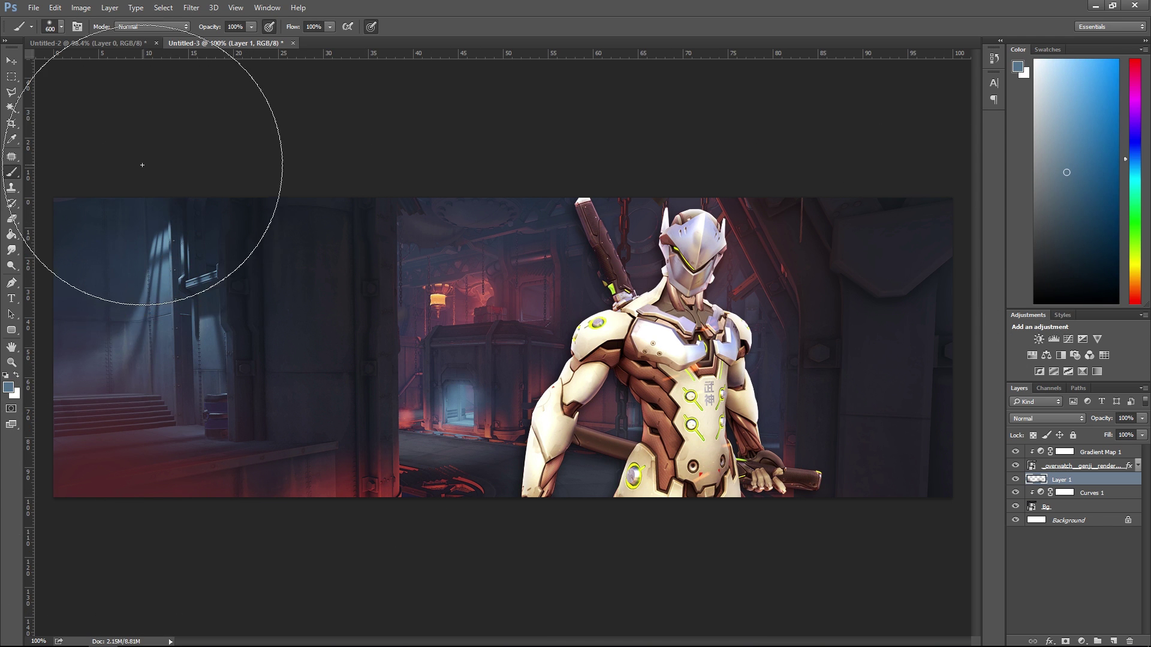
pyautogui.keyDown('alt'); pyautogui.click(439, 297); pyautogui.keyUp('alt')
pyautogui.click(461, 188)
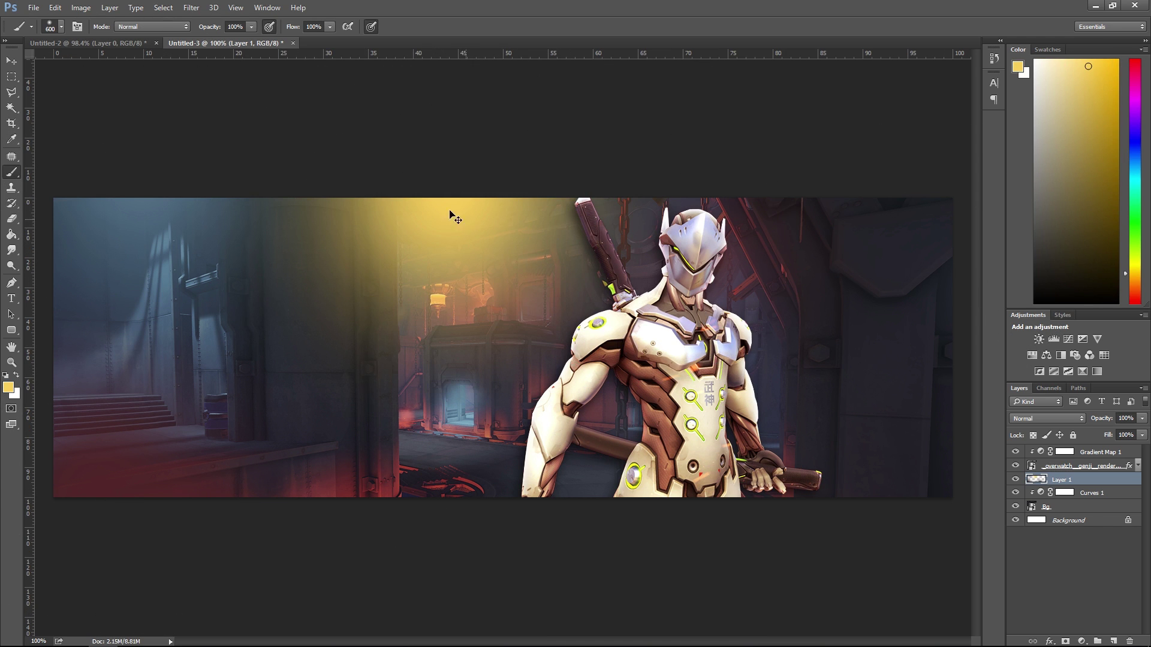
pyautogui.hotkey('ctrl', 'z')
# Paint soft red glows across the top and beside Genji's head, plus a tan glow by his hand.
pyautogui.keyDown('alt'); pyautogui.click(434, 275); pyautogui.keyUp('alt')
pyautogui.click(483, 191)
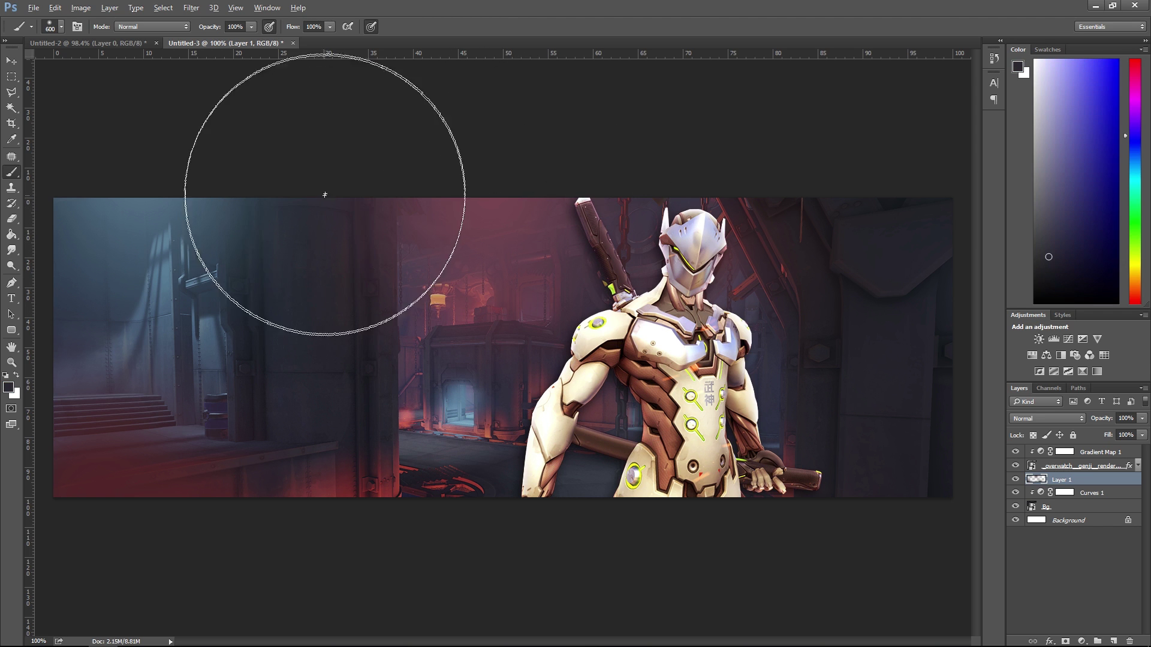
pyautogui.moveTo(639, 223); pyautogui.dragTo(754, 243)
pyautogui.click(797, 118)
pyautogui.moveTo(906, 309); pyautogui.dragTo(902, 251)
pyautogui.keyDown('alt'); pyautogui.click(654, 397); pyautogui.keyUp('alt')
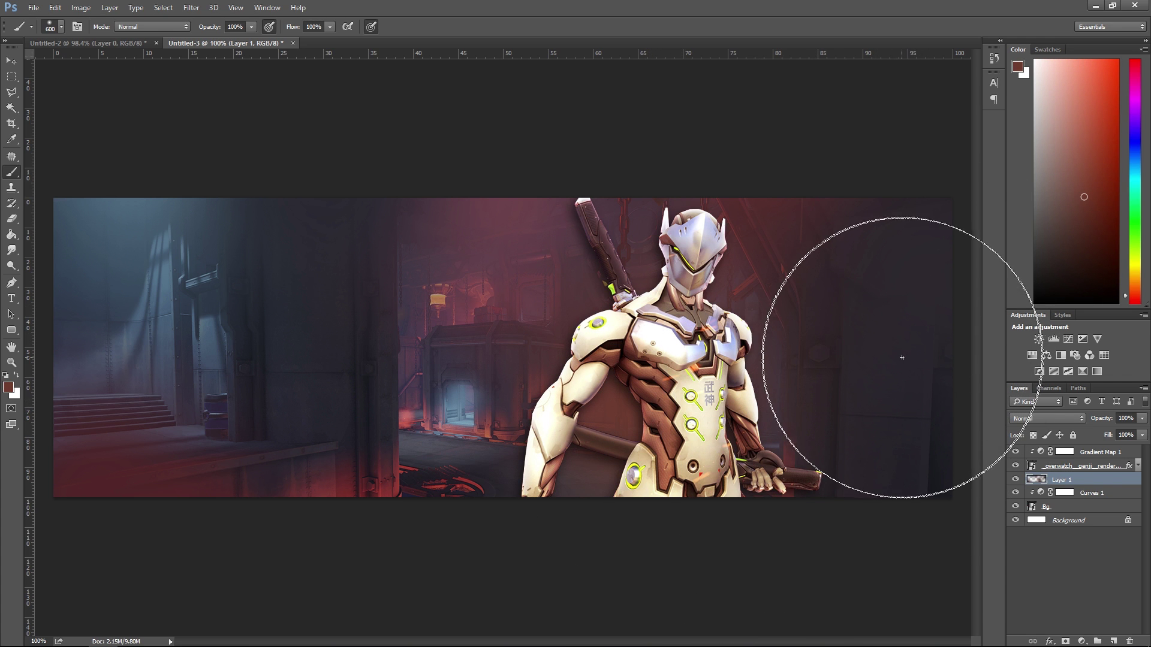
pyautogui.keyDown('alt'); pyautogui.click(770, 489); pyautogui.keyUp('alt')
pyautogui.click(775, 491)
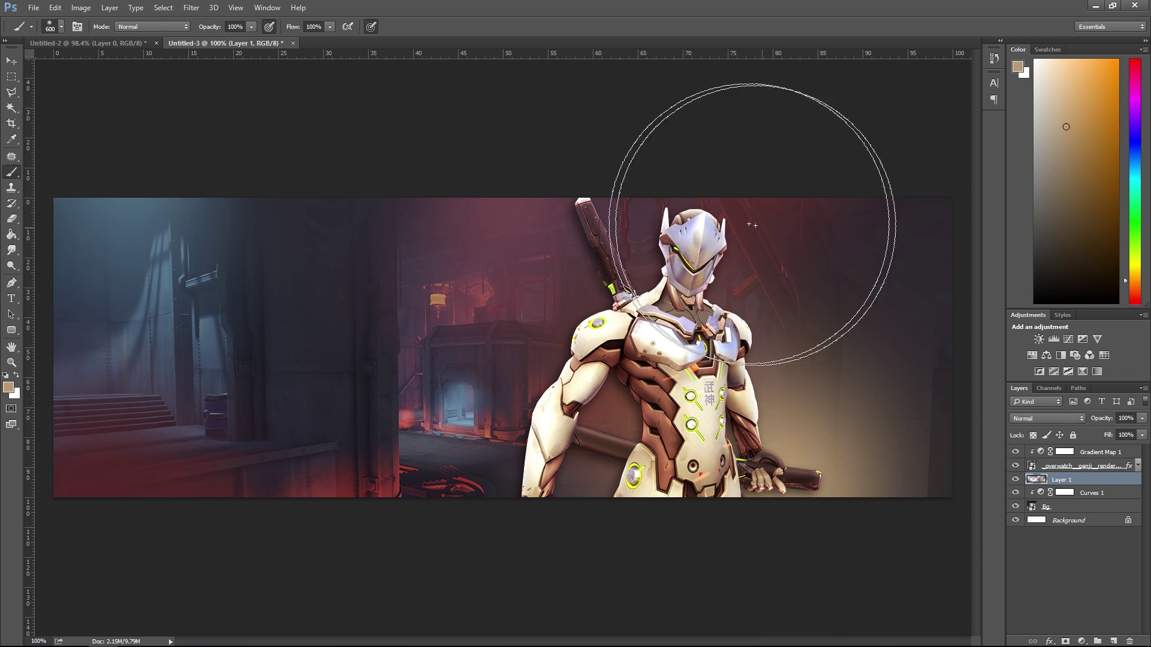
# Try a white glow around Genji's head, then undo it and restore the dark colours.
pyautogui.keyDown('alt'); pyautogui.click(666, 214); pyautogui.keyUp('alt')
pyautogui.press('x')
pyautogui.click(666, 213)
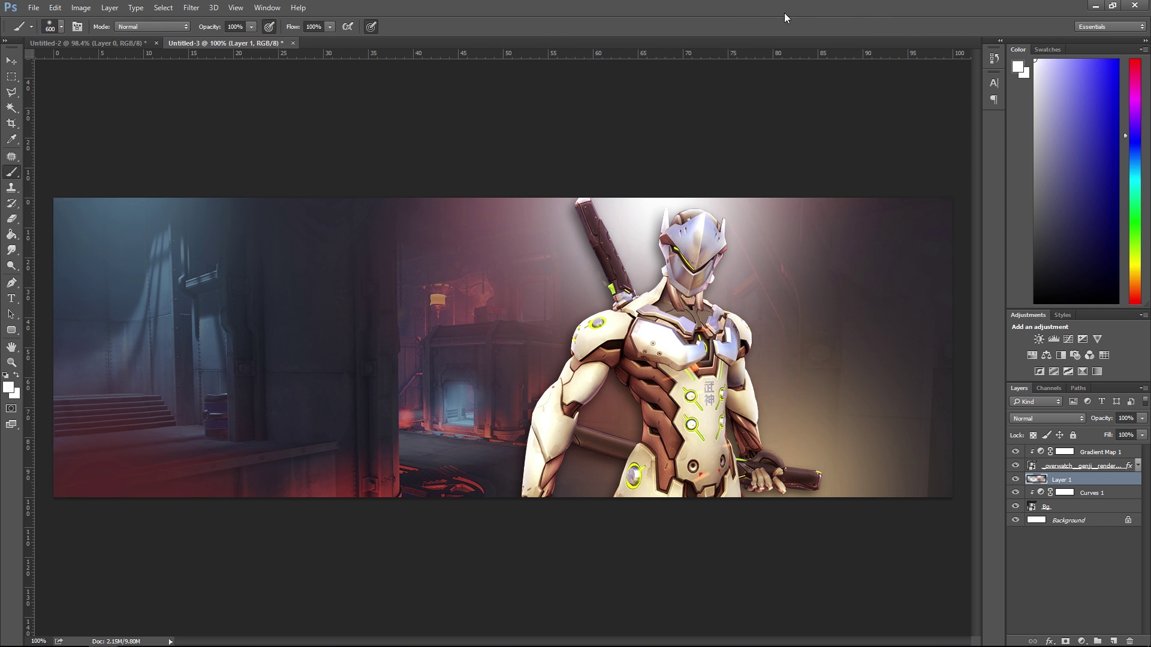
pyautogui.hotkey('ctrl', 'z')
pyautogui.press('x')
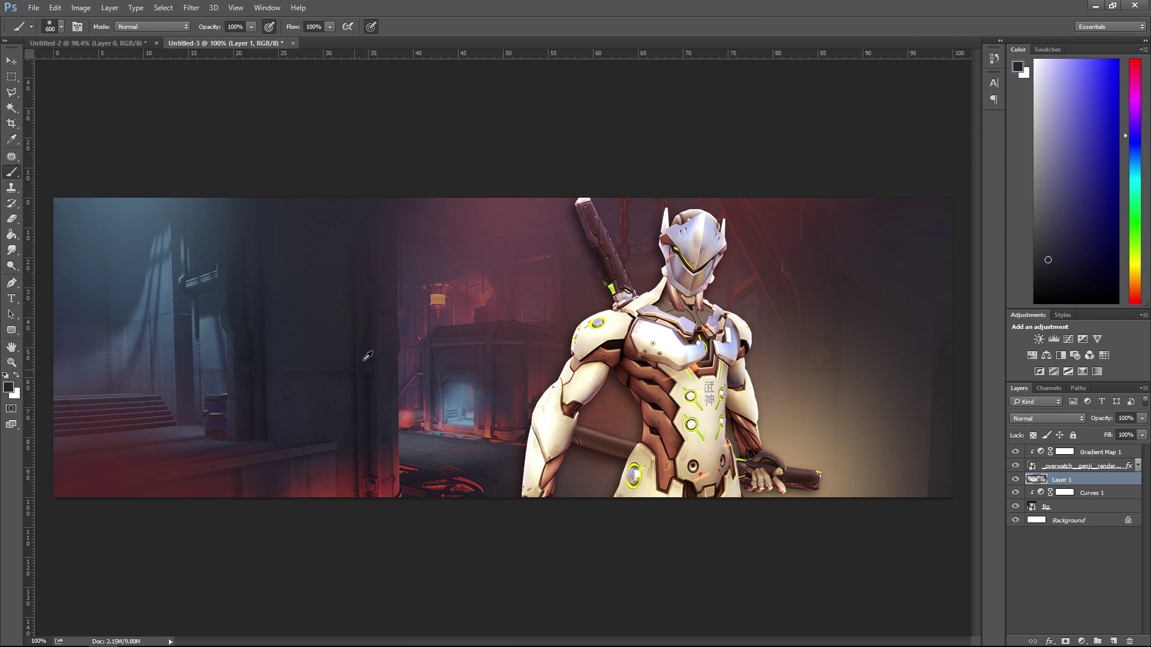
# Lower the glow layer to 32% opacity, compare it, and rename it 'brushes'.
pyautogui.click(1141, 419)
pyautogui.moveTo(1142, 432); pyautogui.dragTo(1102, 433)
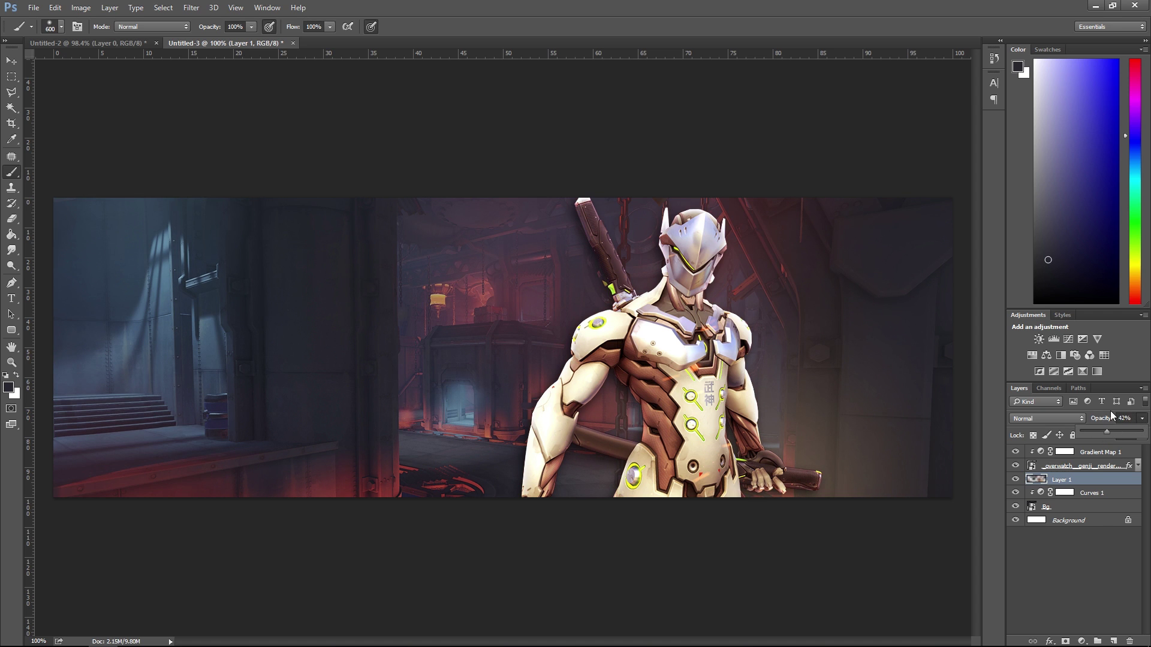
pyautogui.click(1016, 480)
pyautogui.click(1015, 480)
pyautogui.click(1015, 480)
pyautogui.click(1016, 480)
pyautogui.doubleClick(1059, 480)
pyautogui.write('brushes')
pyautogui.press('Return')
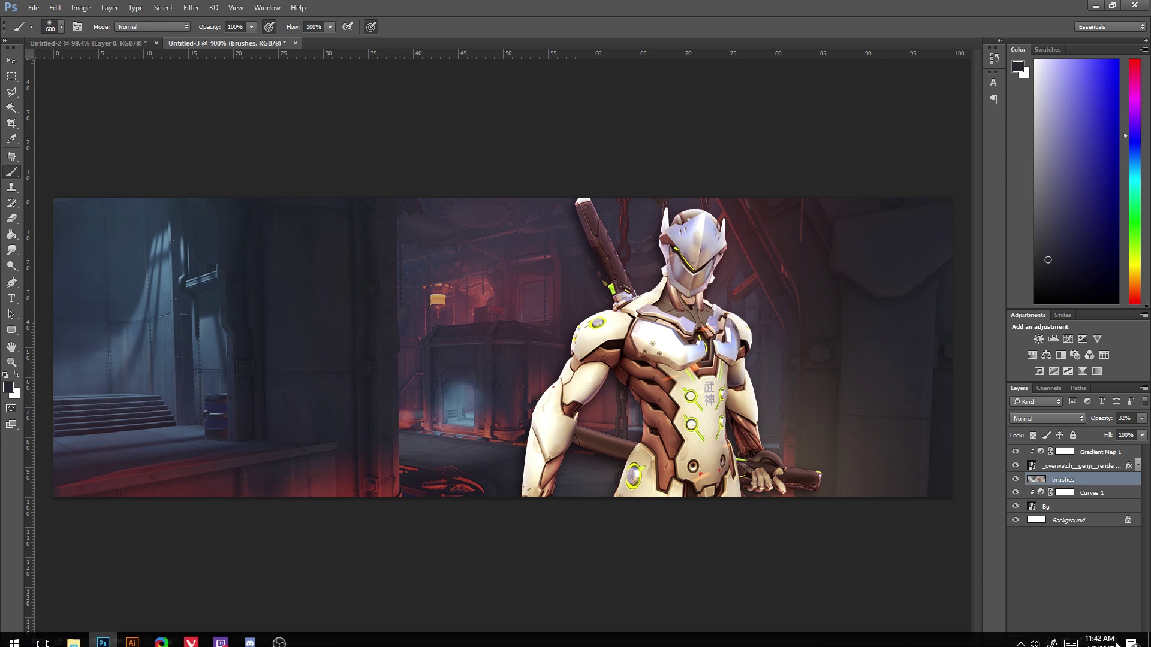
# On a new layer, paint large soft white brush glows at the corners and behind Genji.
pyautogui.click(1114, 641)
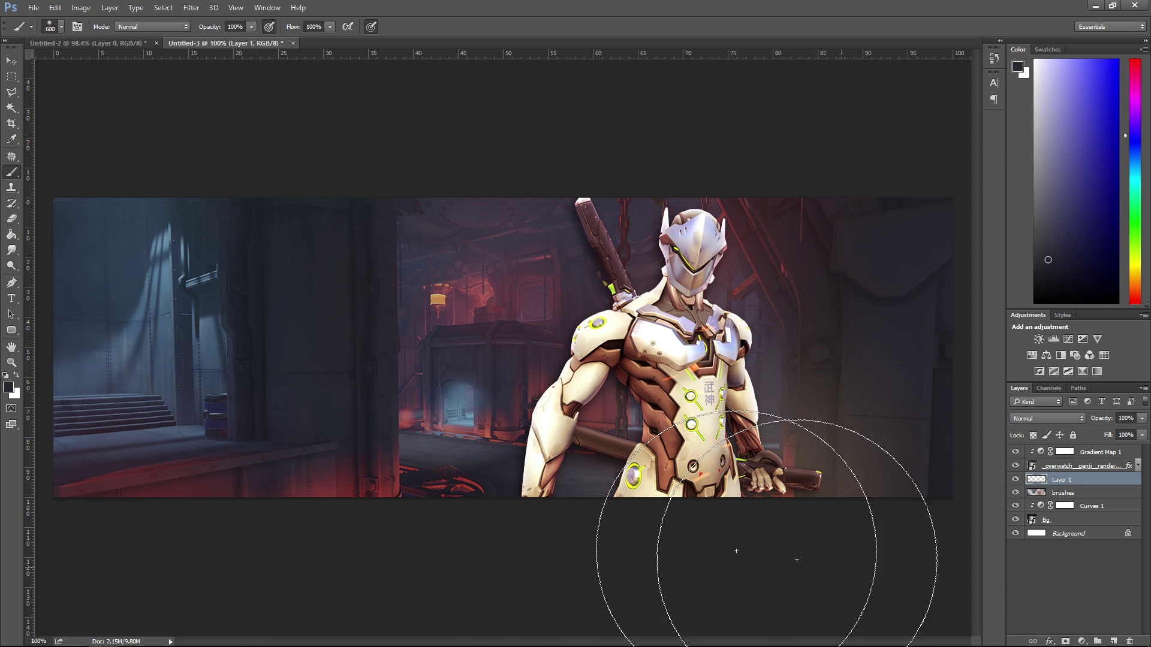
pyautogui.click(16, 375)
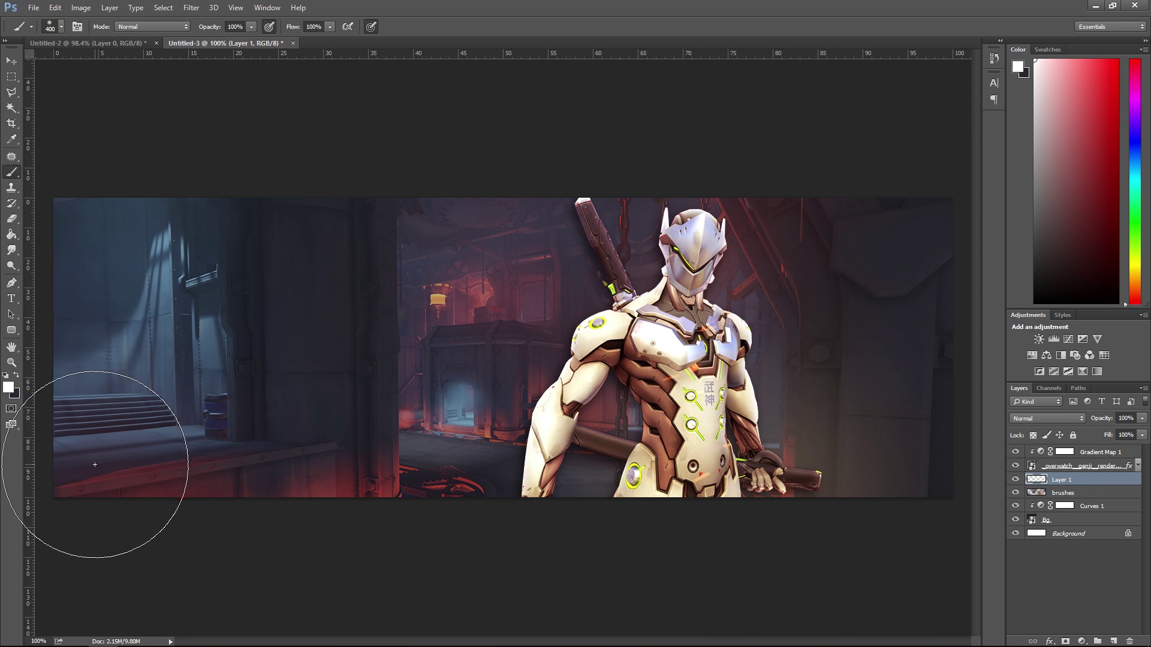
pyautogui.press('[')
pyautogui.press('[')
pyautogui.press(']')
pyautogui.click(96, 484)
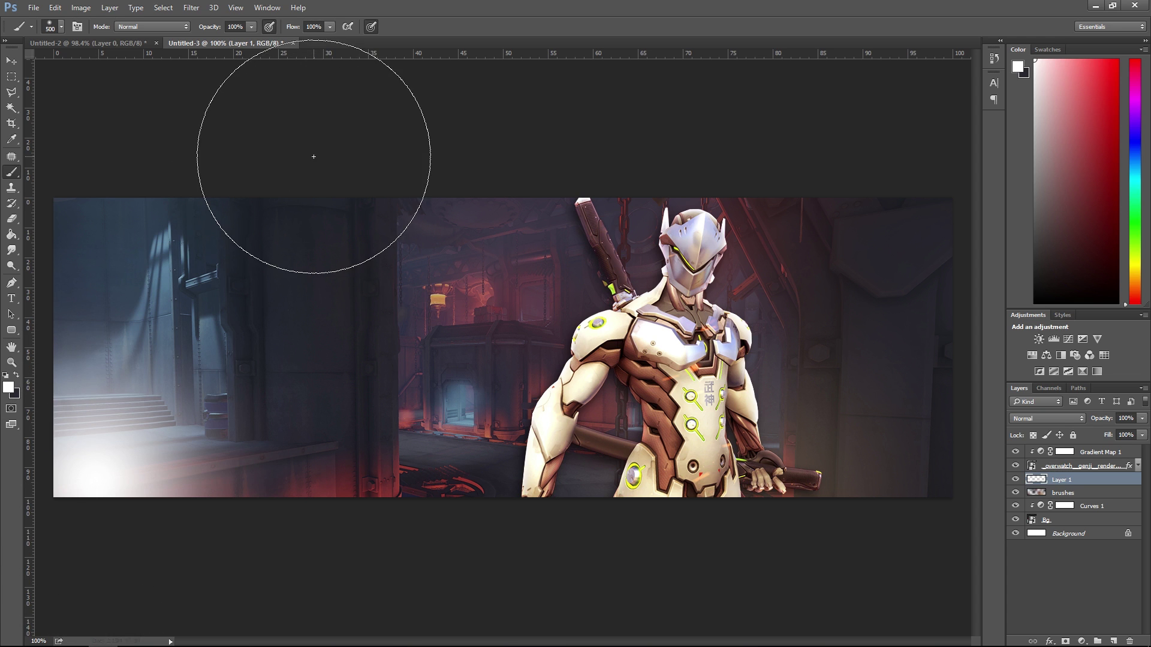
pyautogui.click(294, 192)
pyautogui.press(']')
pyautogui.click(540, 456)
pyautogui.click(874, 189)
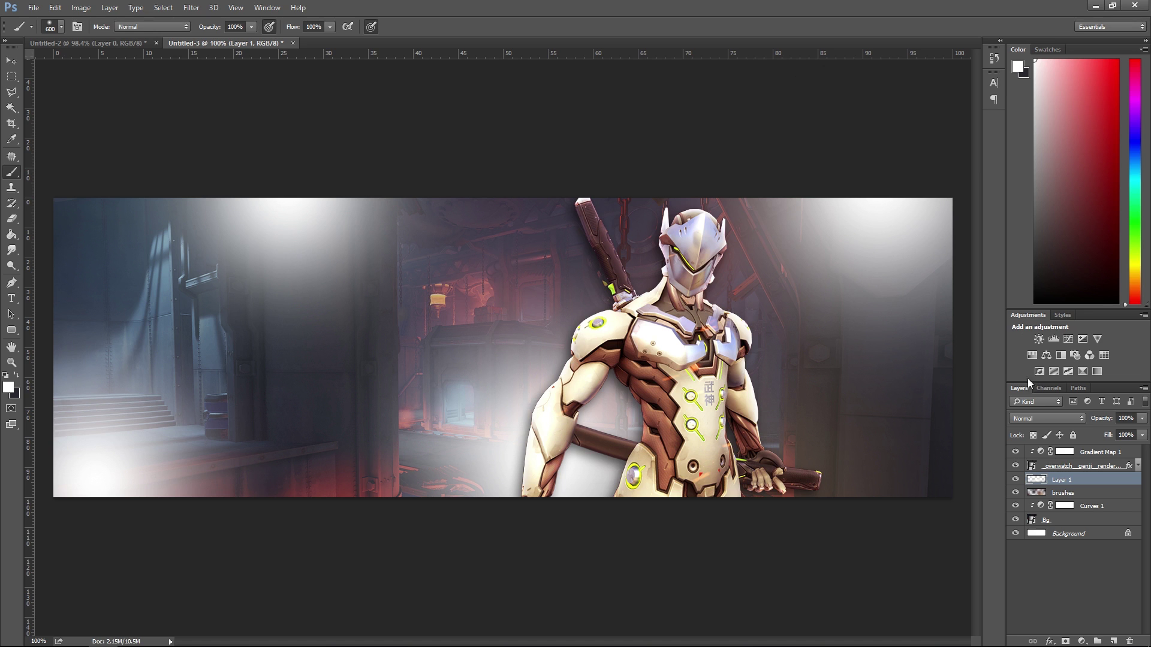
# Blend the white glow layer in Overlay mode at reduced opacity (55%).
pyautogui.click(1025, 419)
pyautogui.click(1022, 350)
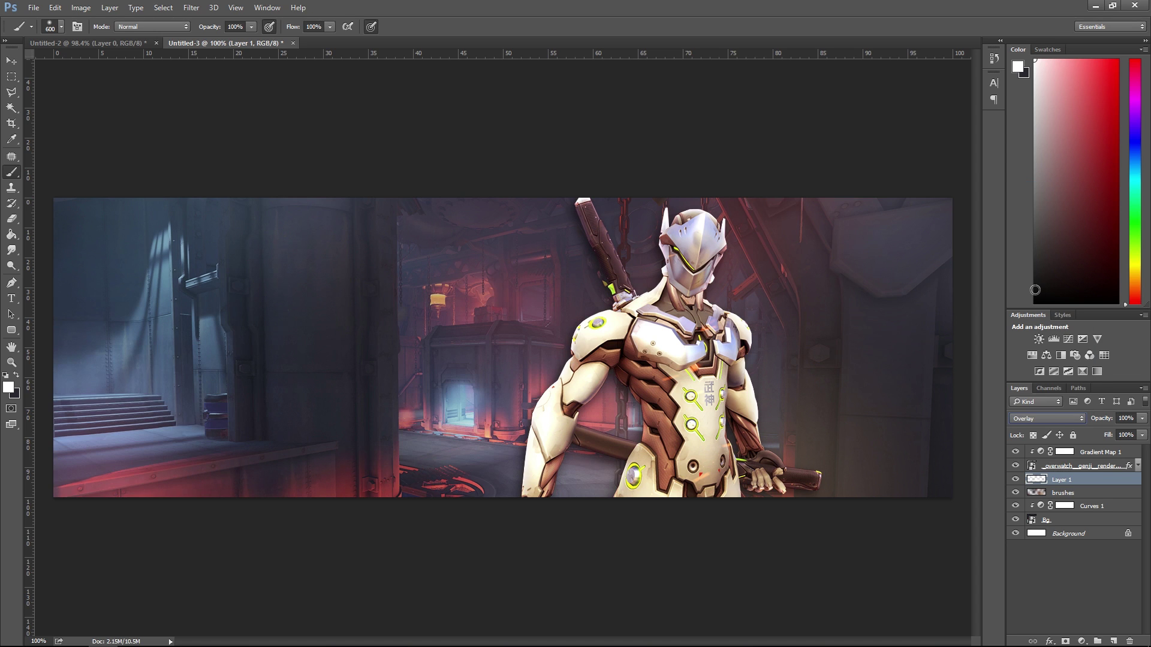
pyautogui.moveTo(1142, 418); pyautogui.dragTo(1115, 435)
# On a new layer, stroke a white inside border around the entire canvas, then deselect.
pyautogui.click(1113, 641)
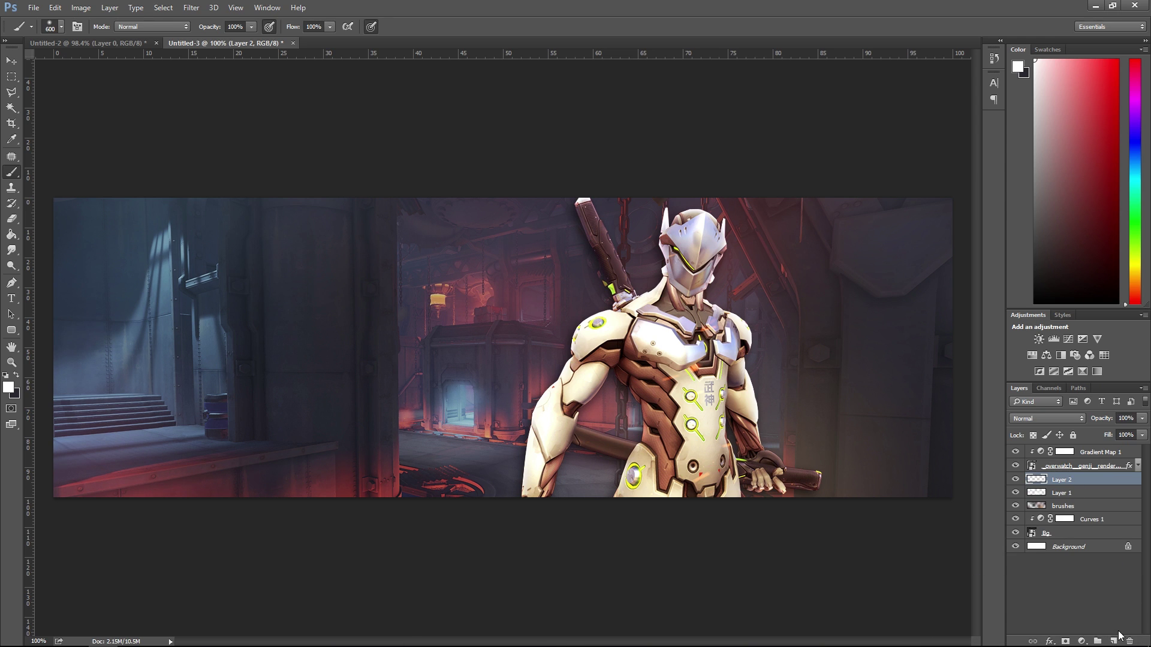
pyautogui.click(12, 77)
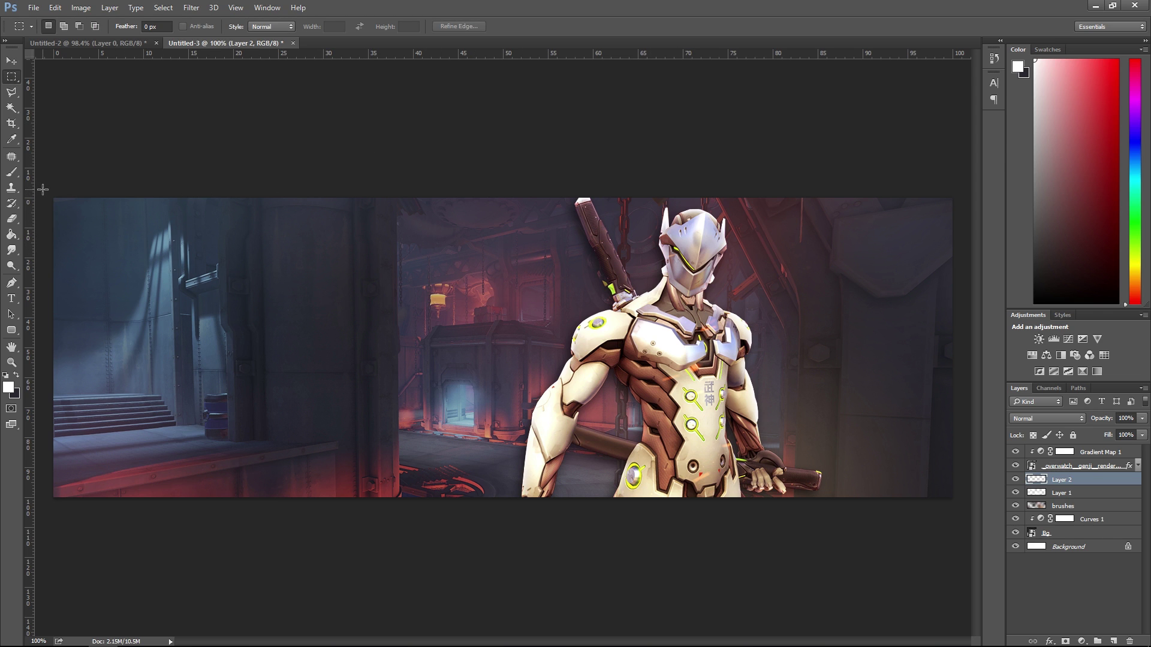
pyautogui.moveTo(43, 189); pyautogui.dragTo(1009, 510)
pyautogui.click(603, 265)
pyautogui.hotkey('ctrl', 'a')
pyautogui.rightClick(624, 220)
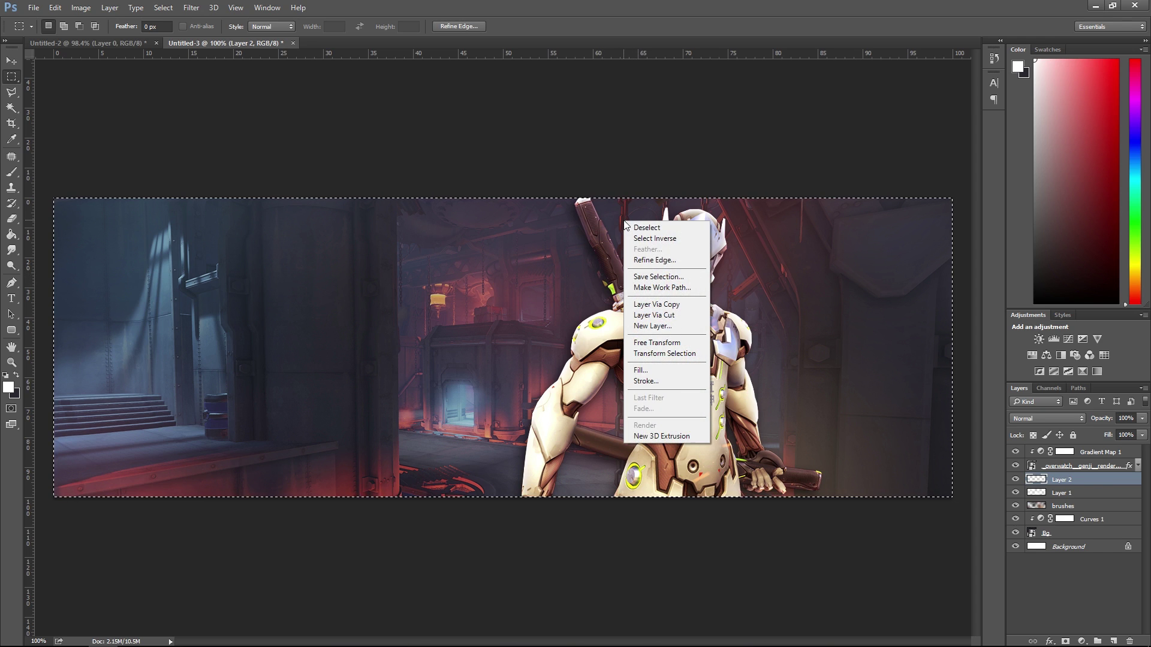
pyautogui.click(643, 377)
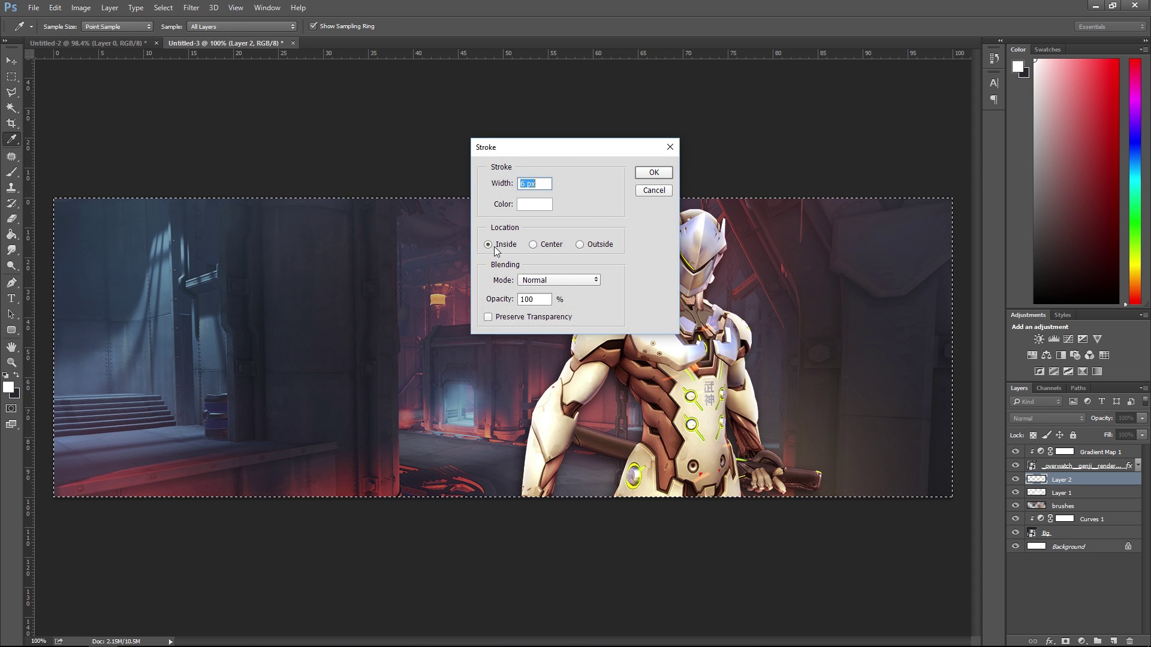
pyautogui.click(654, 173)
pyautogui.press('m')
pyautogui.hotkey('ctrl', 'd')
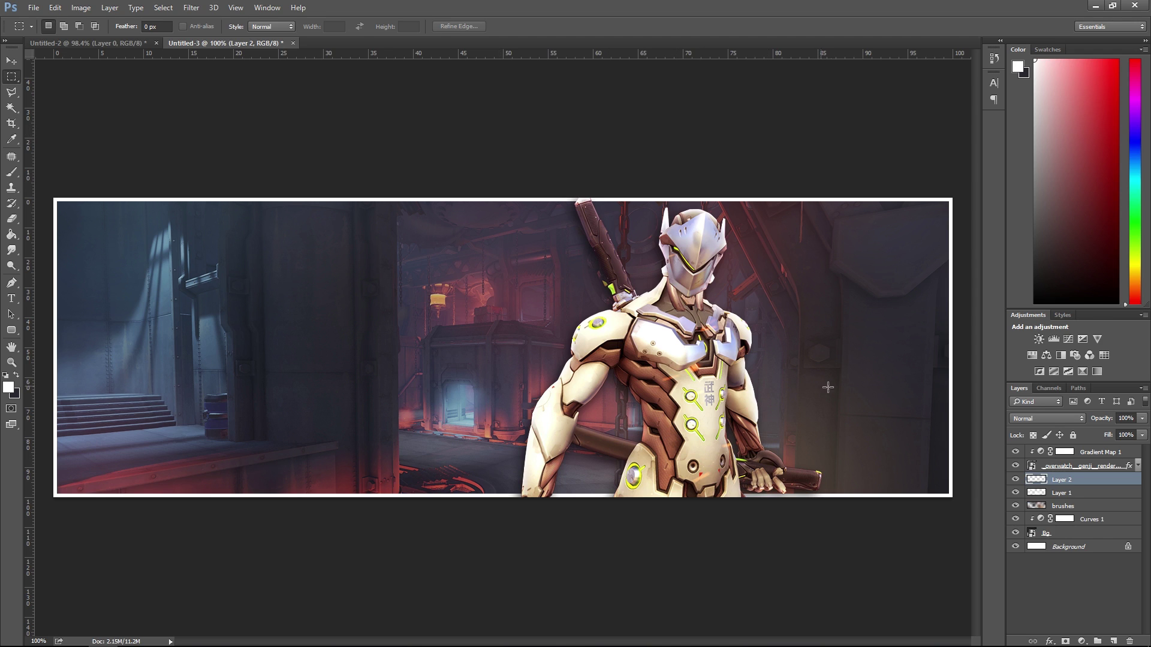
# Set the border layer to Overlay blending at 90% opacity.
pyautogui.click(1051, 416)
pyautogui.click(1020, 293)
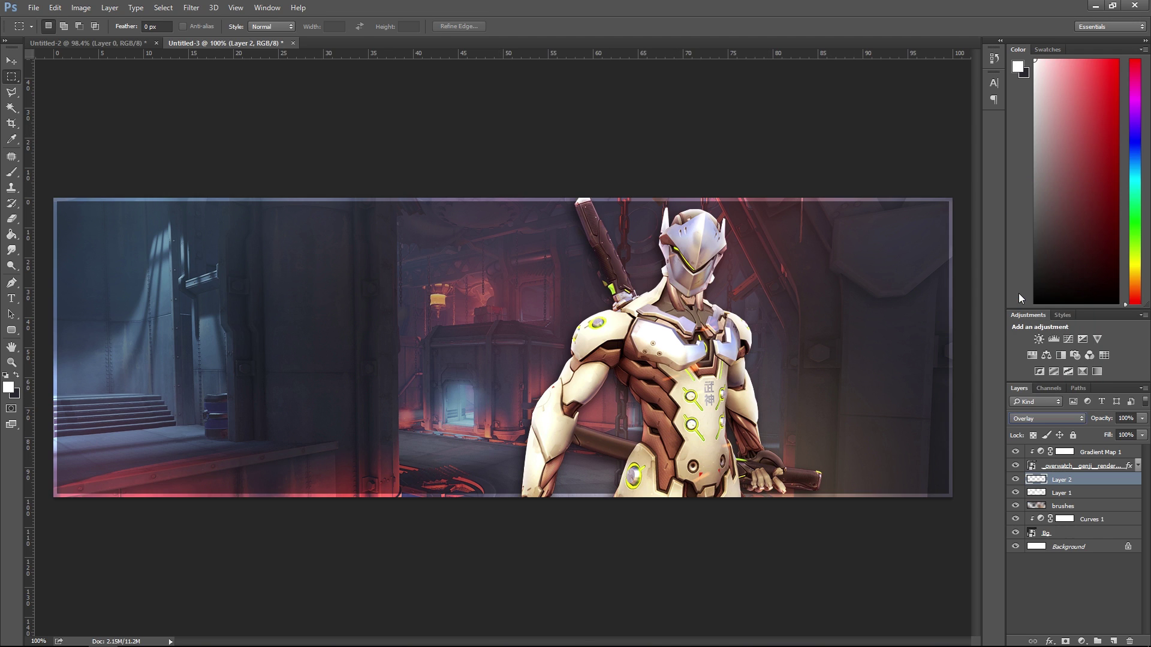
pyautogui.click(1142, 418)
pyautogui.moveTo(1141, 432); pyautogui.dragTo(1136, 432)
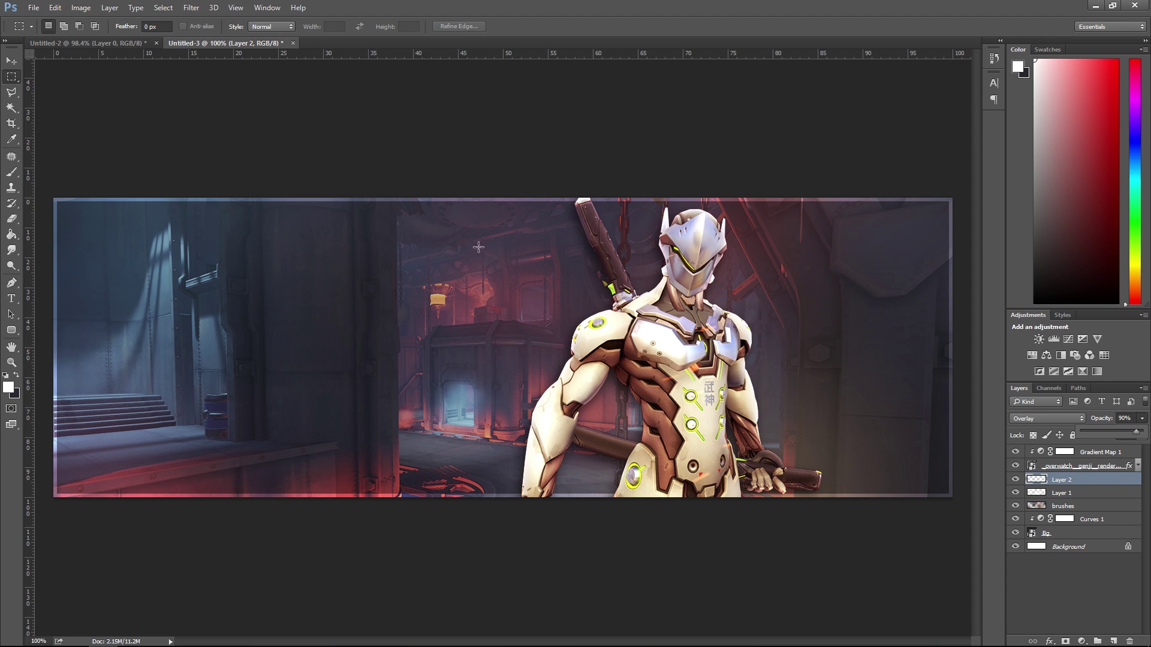
# Type the title 'DESIGNSACADEMY' in BigNoodleTitling Oblique on the banner's left.
pyautogui.click(12, 298)
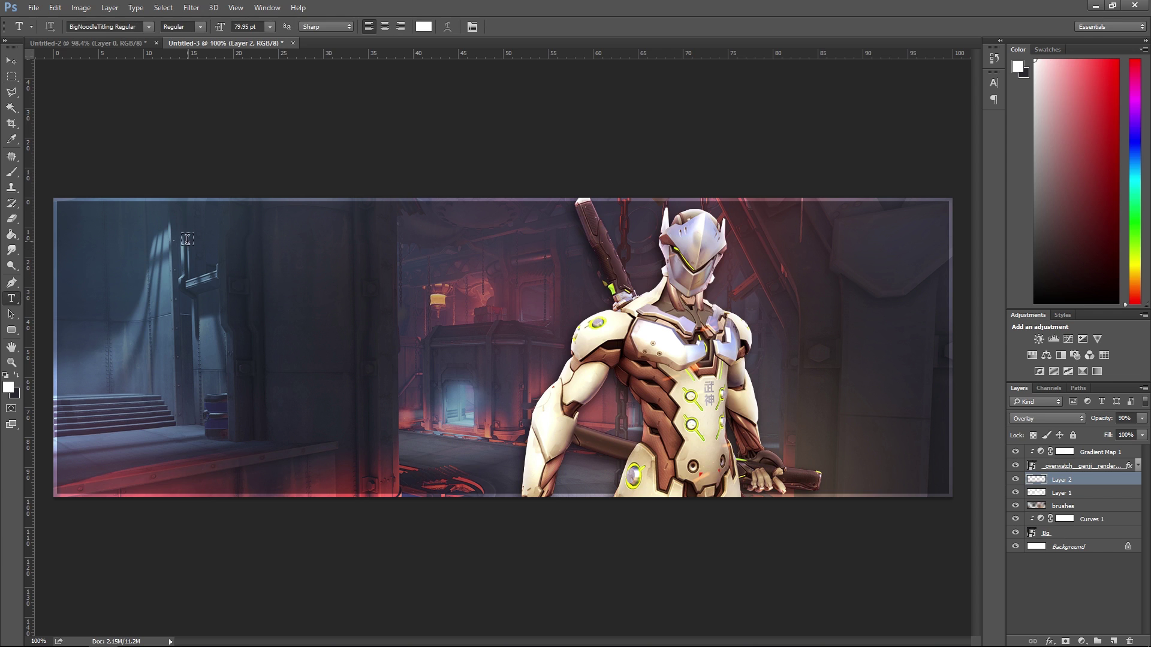
pyautogui.click(289, 291)
pyautogui.moveTo(312, 272); pyautogui.dragTo(333, 308)
pyautogui.click(148, 26)
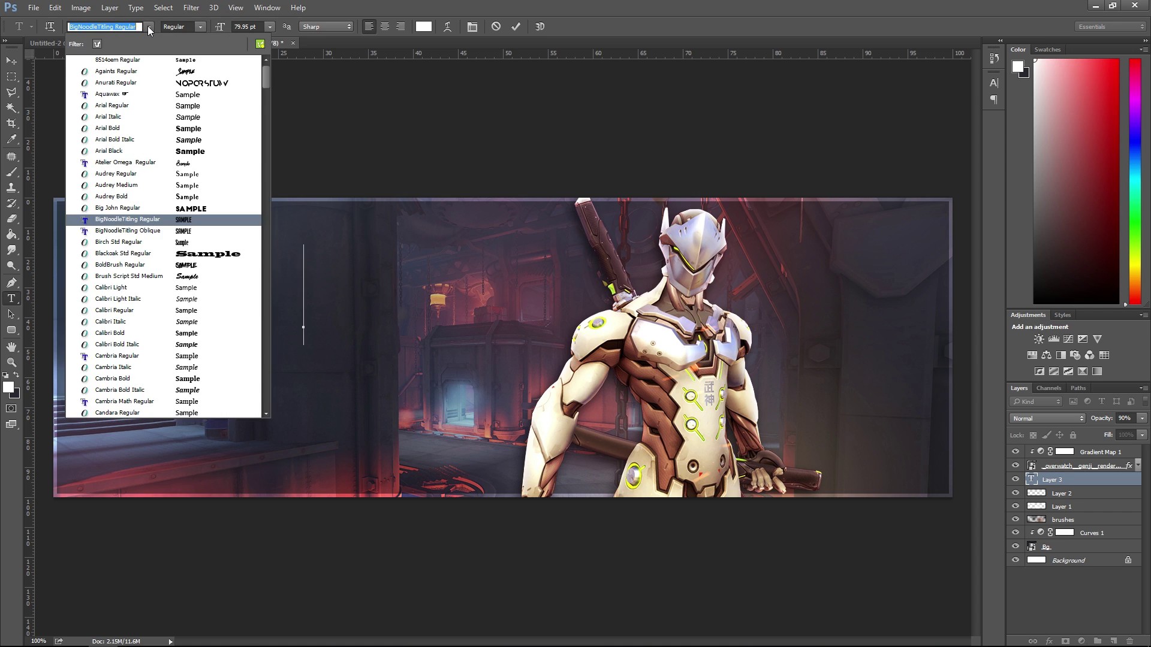
pyautogui.click(120, 205)
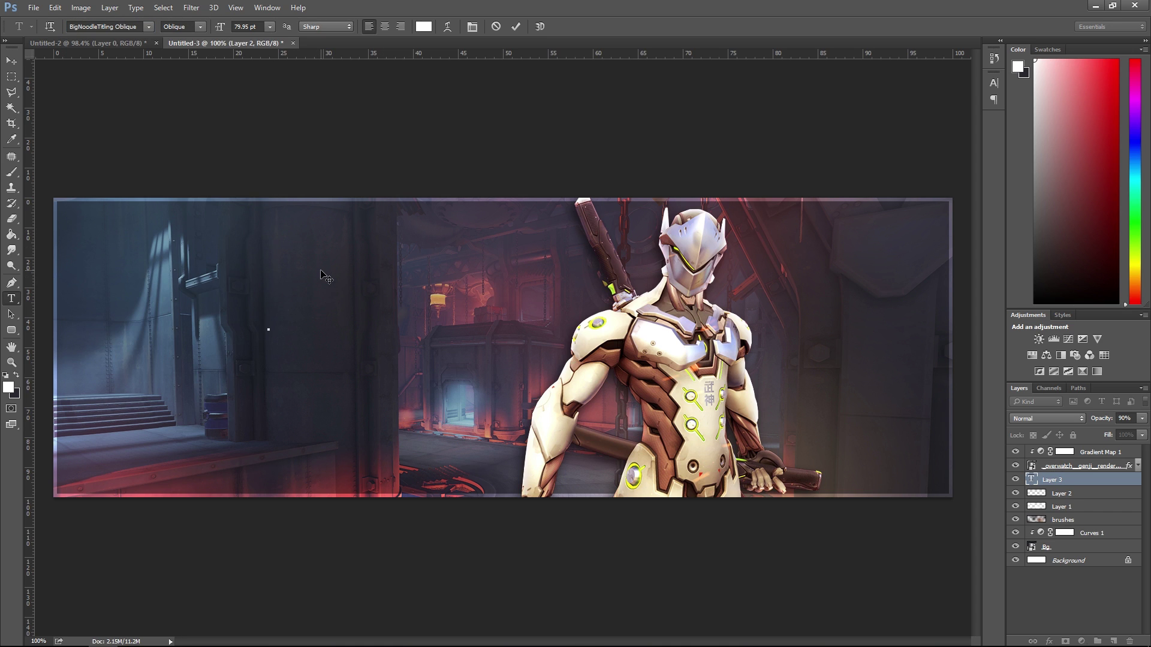
pyautogui.write('DESOI')
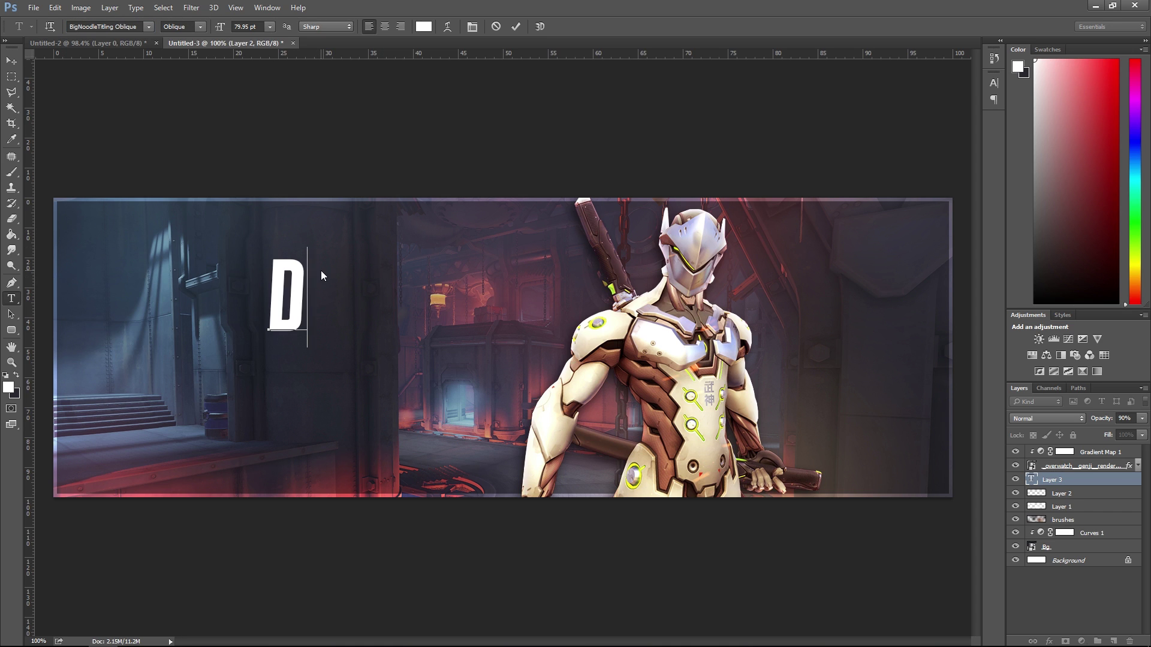
pyautogui.press('BackSpace')
pyautogui.press('BackSpace')
pyautogui.write('IGN')
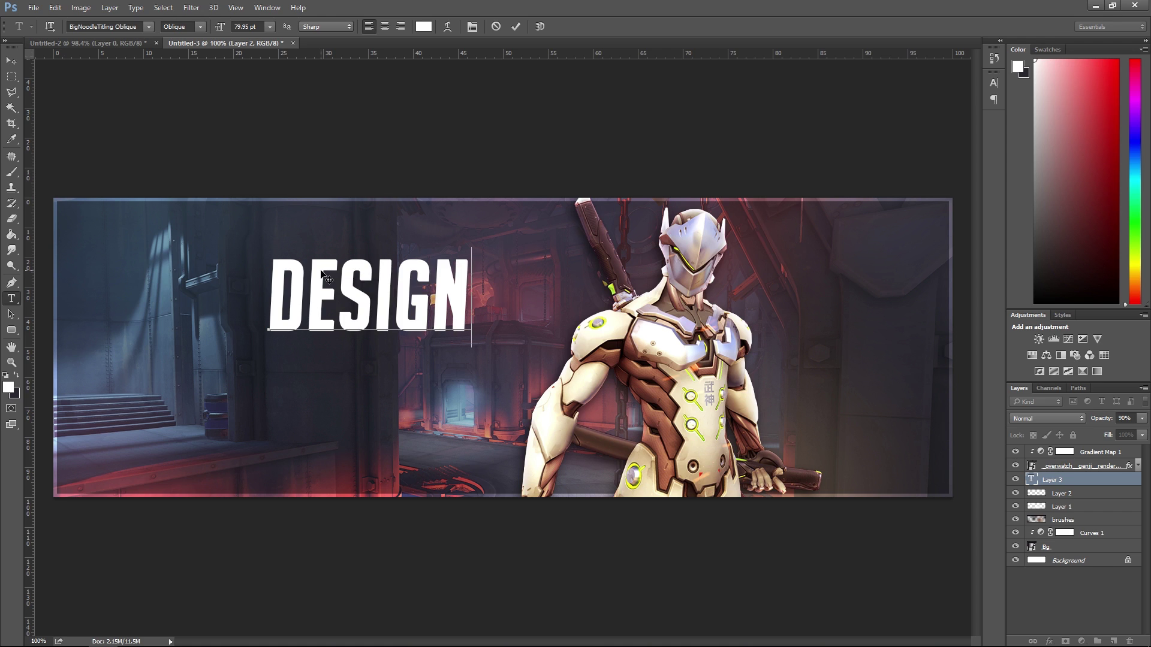
pyautogui.write('SACADEMY')
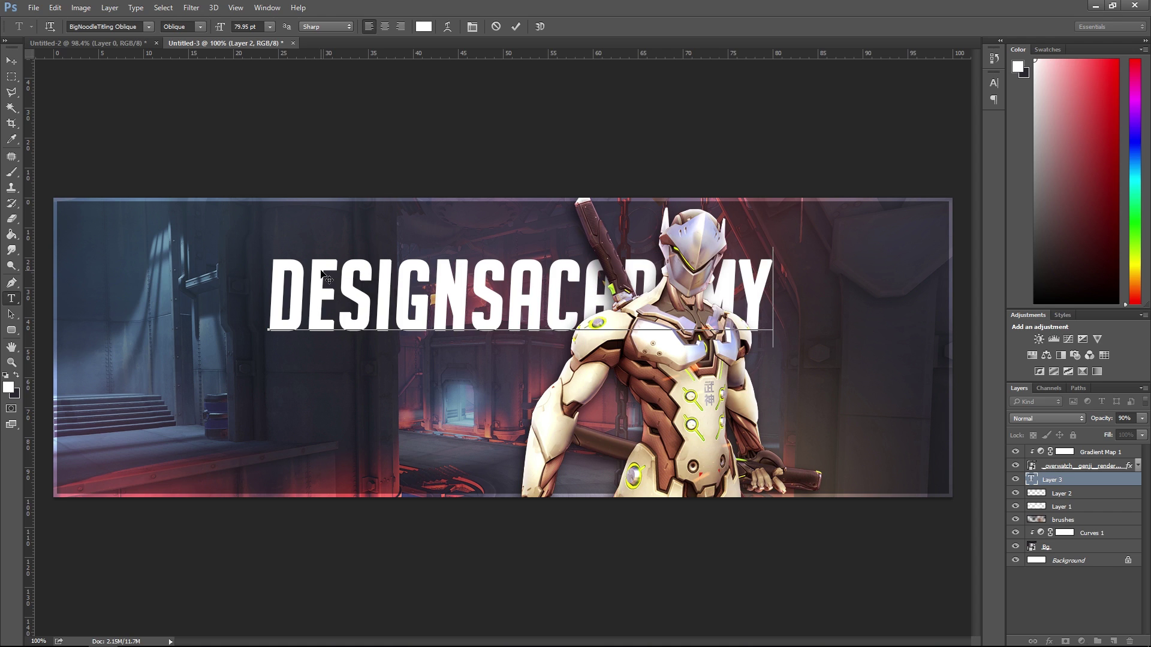
pyautogui.click(516, 26)
# Shrink the title to about 57% and move it right, partly behind Genji.
pyautogui.press('v')
pyautogui.moveTo(419, 297); pyautogui.dragTo(240, 296)
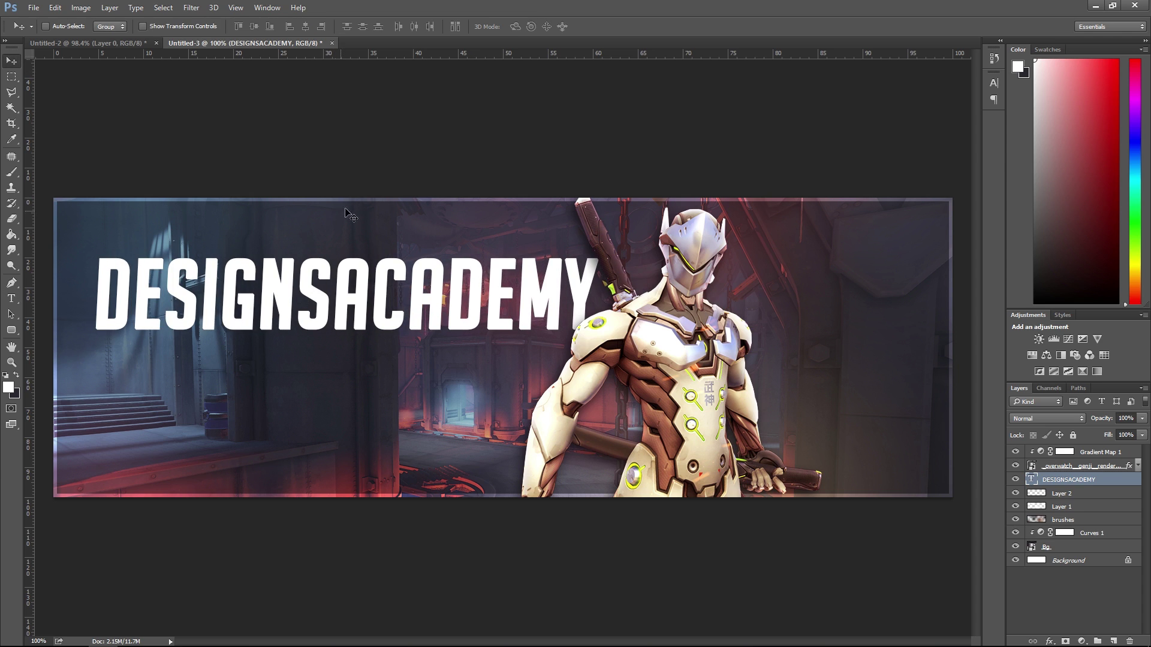
pyautogui.hotkey('ctrl', 't')
pyautogui.moveTo(599, 247); pyautogui.dragTo(555, 253)
pyautogui.hotkey('ctrl', 't')
pyautogui.moveTo(603, 253); pyautogui.dragTo(494, 252)
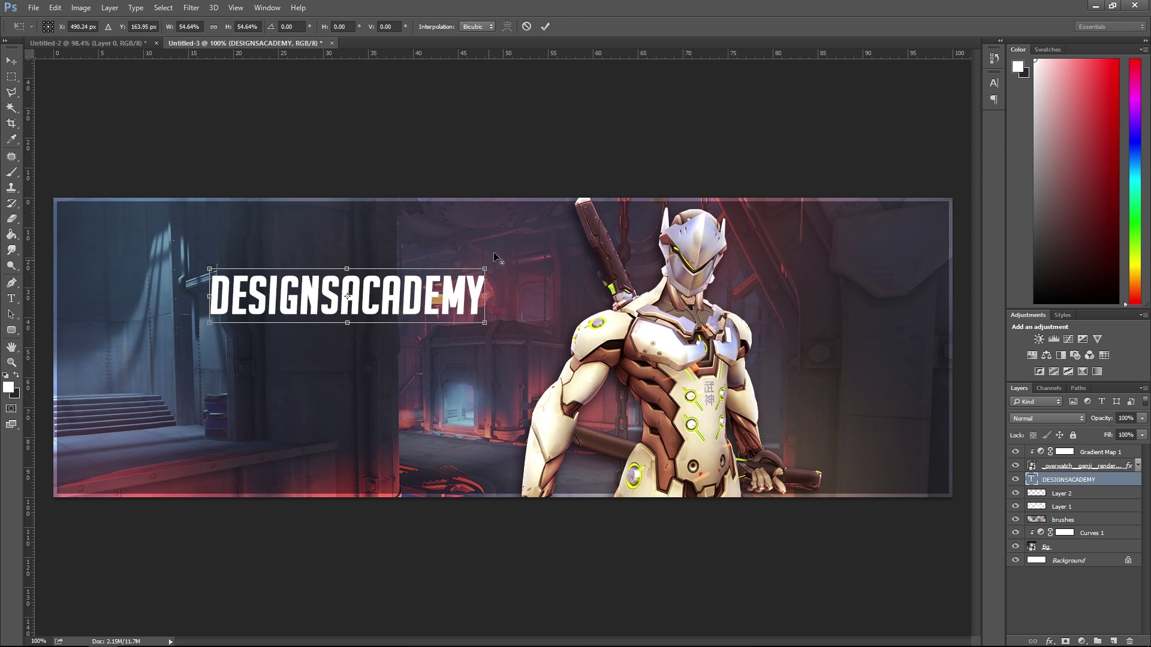
pyautogui.click(559, 26)
pyautogui.moveTo(460, 295); pyautogui.dragTo(646, 267)
# Enlarge the title to about 138% and nudge it into place.
pyautogui.hotkey('ctrl', 't')
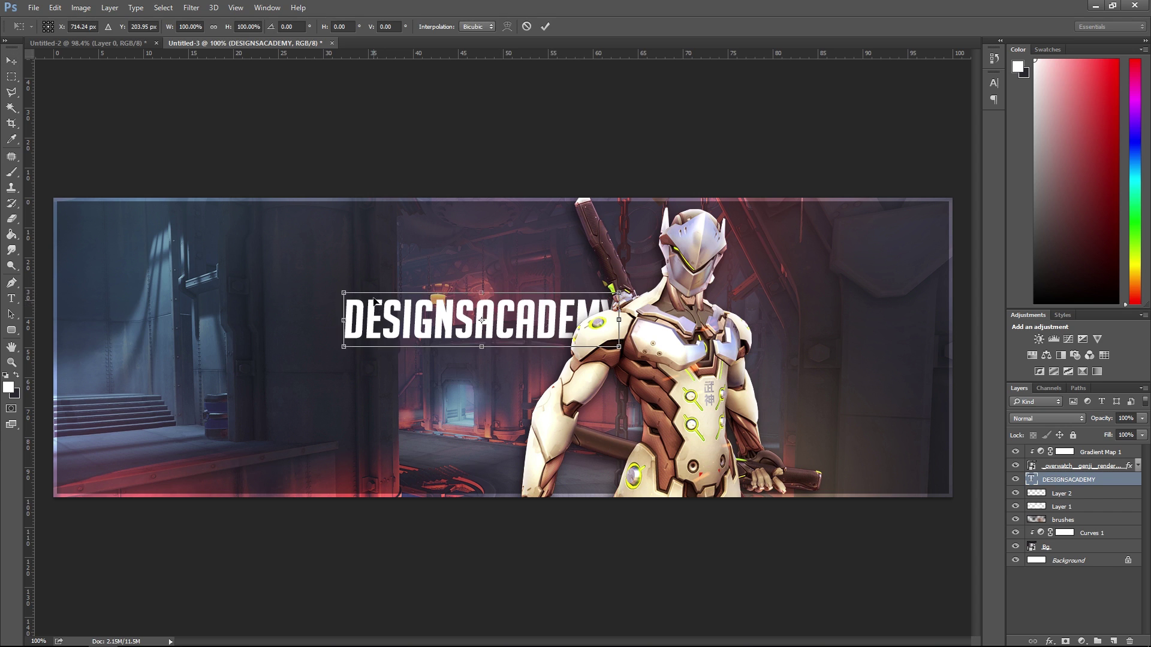
pyautogui.moveTo(340, 287); pyautogui.dragTo(269, 259)
pyautogui.moveTo(482, 276); pyautogui.dragTo(435, 293)
pyautogui.click(545, 26)
pyautogui.moveTo(597, 298); pyautogui.dragTo(618, 297)
pyautogui.moveTo(657, 252); pyautogui.dragTo(649, 256)
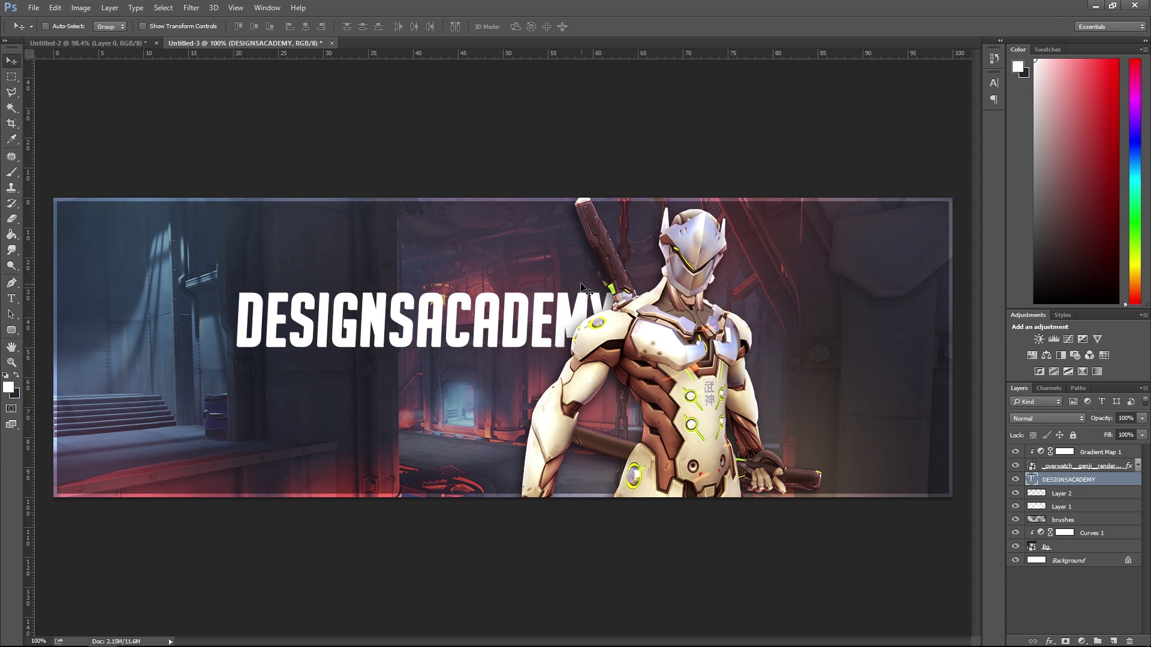
pyautogui.moveTo(580, 285)
pyautogui.mouseDown()
pyautogui.moveTo(542, 291)
pyautogui.moveTo(567, 277)
pyautogui.mouseUp()
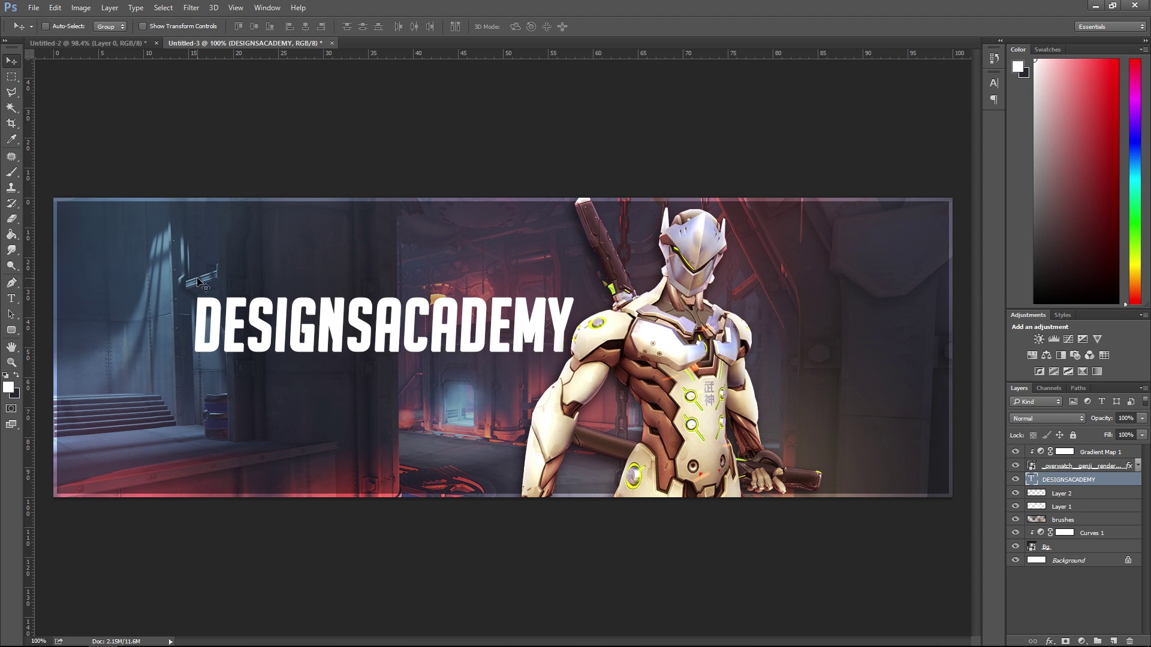
# Skew the DESIGNSACADEMY title about 5° and shift it slightly right.
pyautogui.hotkey('ctrl', 't')
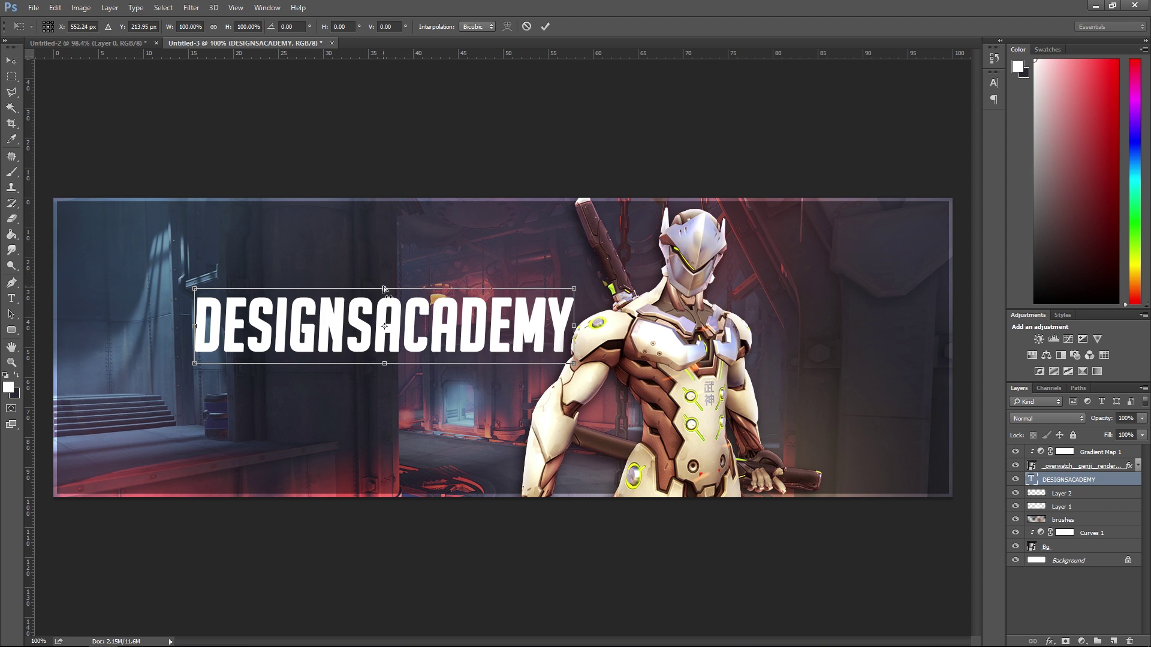
pyautogui.moveTo(385, 288); pyautogui.dragTo(392, 310)
pyautogui.press('Return')
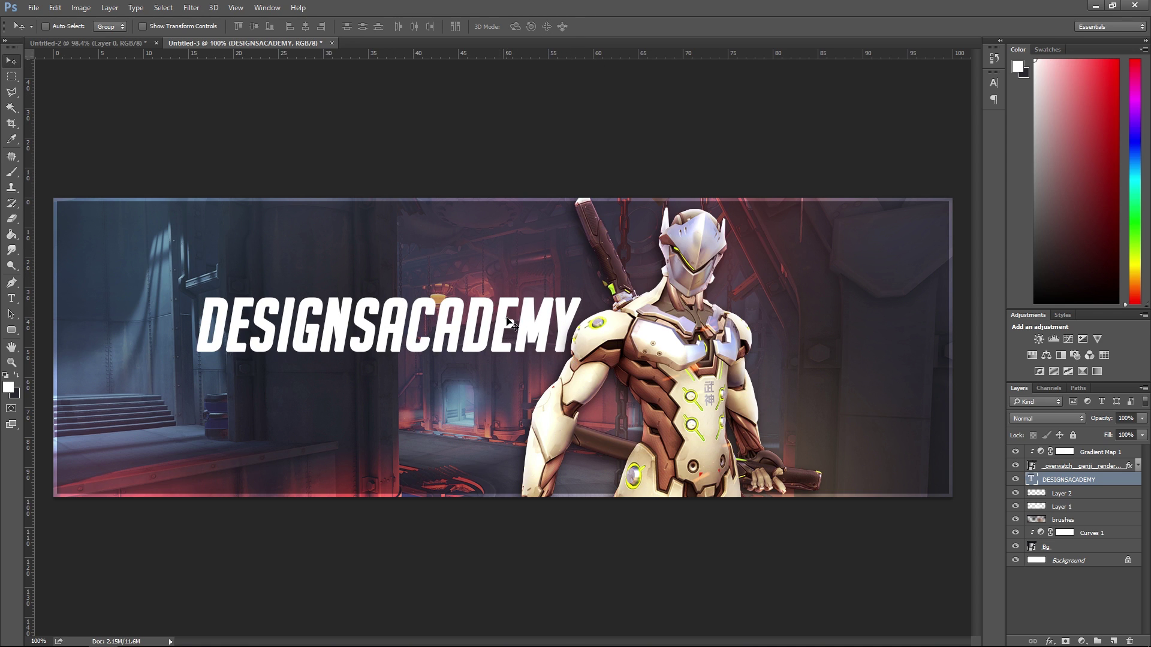
pyautogui.moveTo(508, 317); pyautogui.dragTo(527, 313)
pyautogui.moveTo(621, 273); pyautogui.dragTo(623, 269)
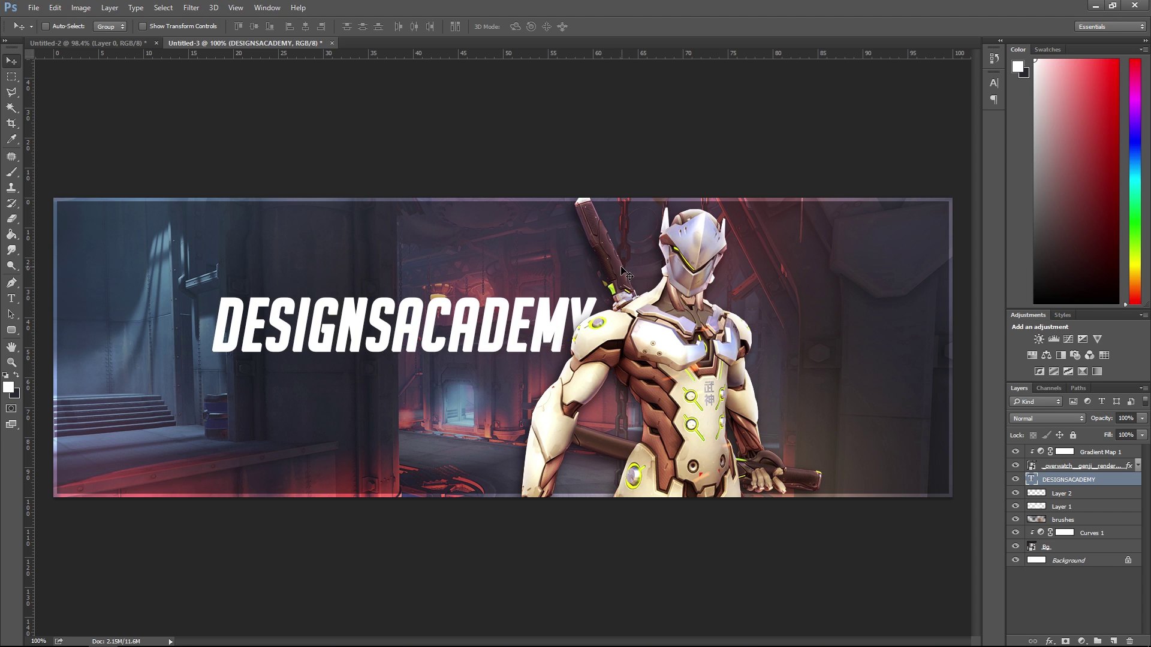
pyautogui.press('Left')
pyautogui.press('Left')
pyautogui.press('Left')
pyautogui.press('Left')
pyautogui.press('Left')
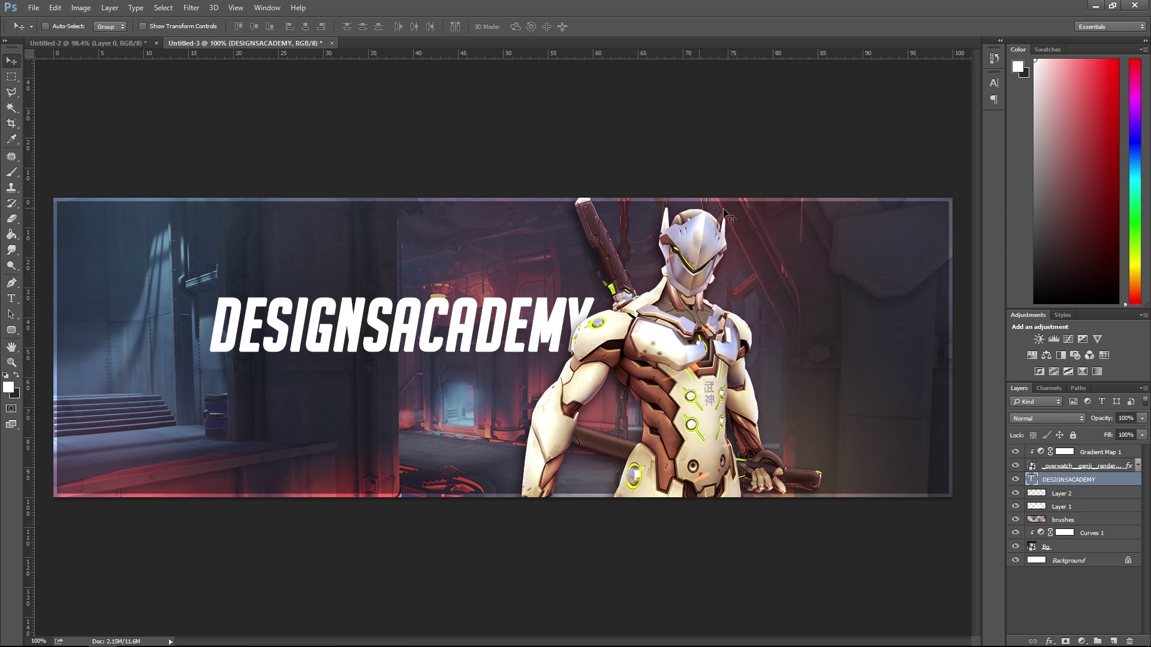
# Add a Gradient Overlay to the title and color its left stop bright green (84ff00).
pyautogui.click(1048, 640)
pyautogui.click(1073, 592)
pyautogui.moveTo(350, 124); pyautogui.dragTo(994, 226)
pyautogui.click(900, 289)
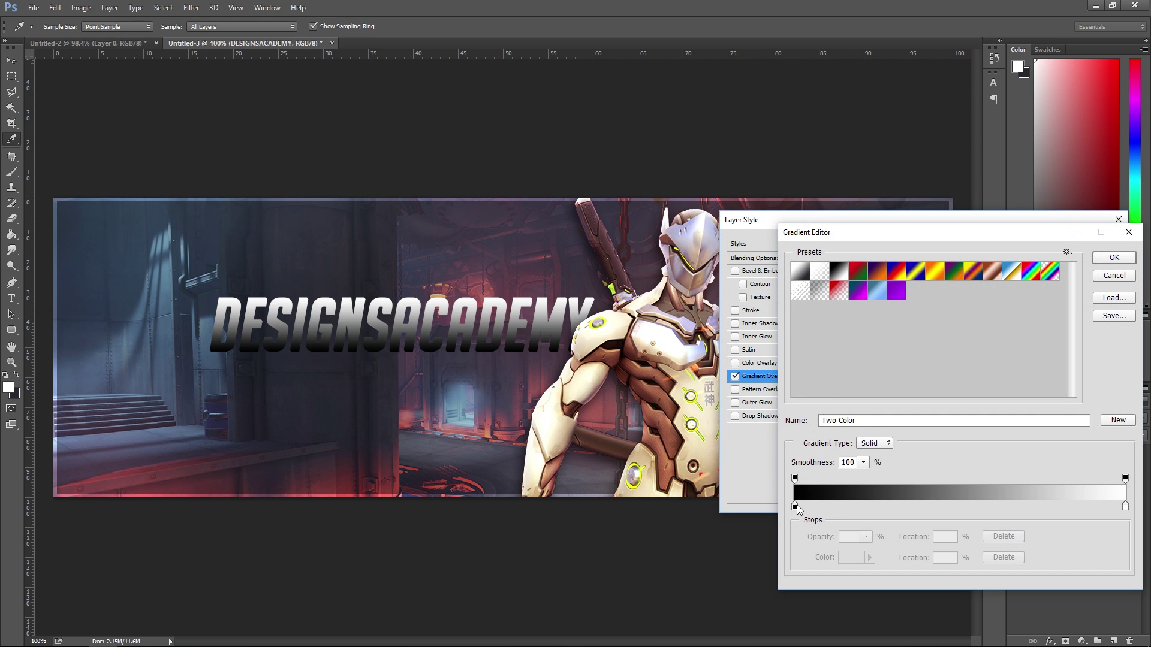
pyautogui.doubleClick(795, 507)
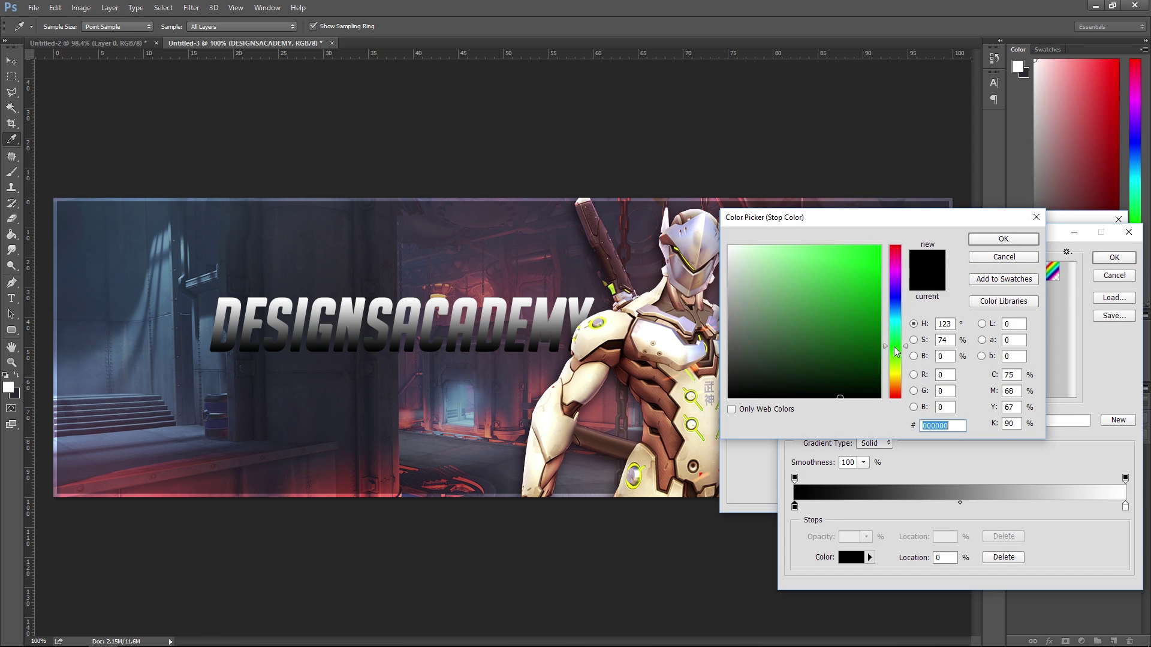
pyautogui.write('3baa25')
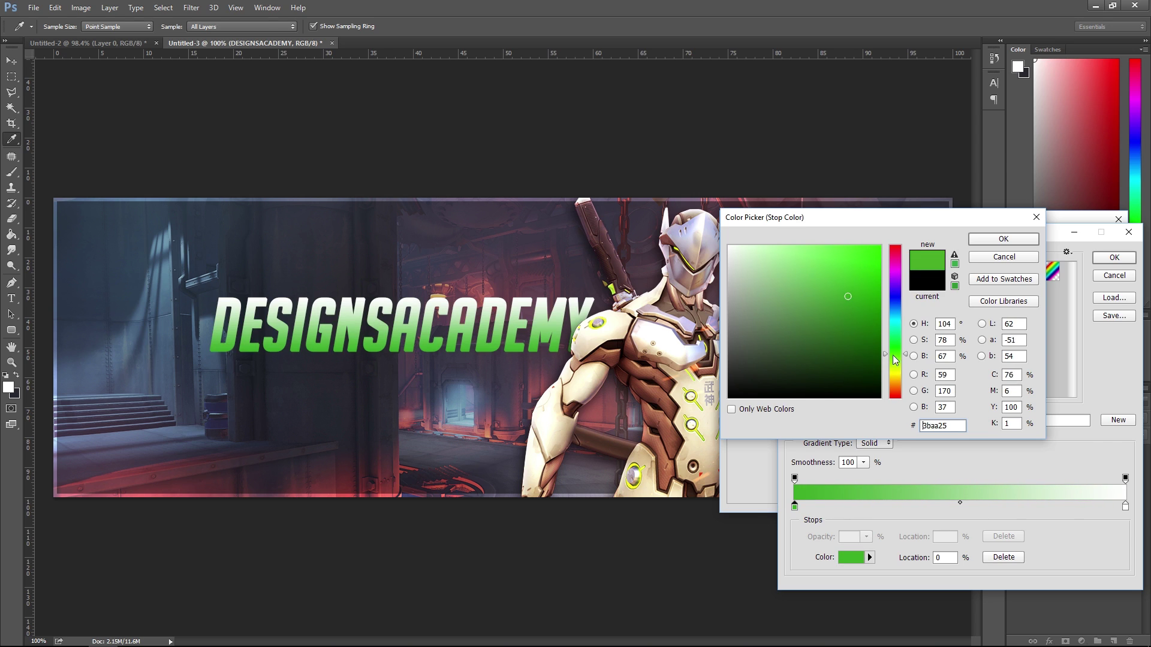
pyautogui.write('84ff00')
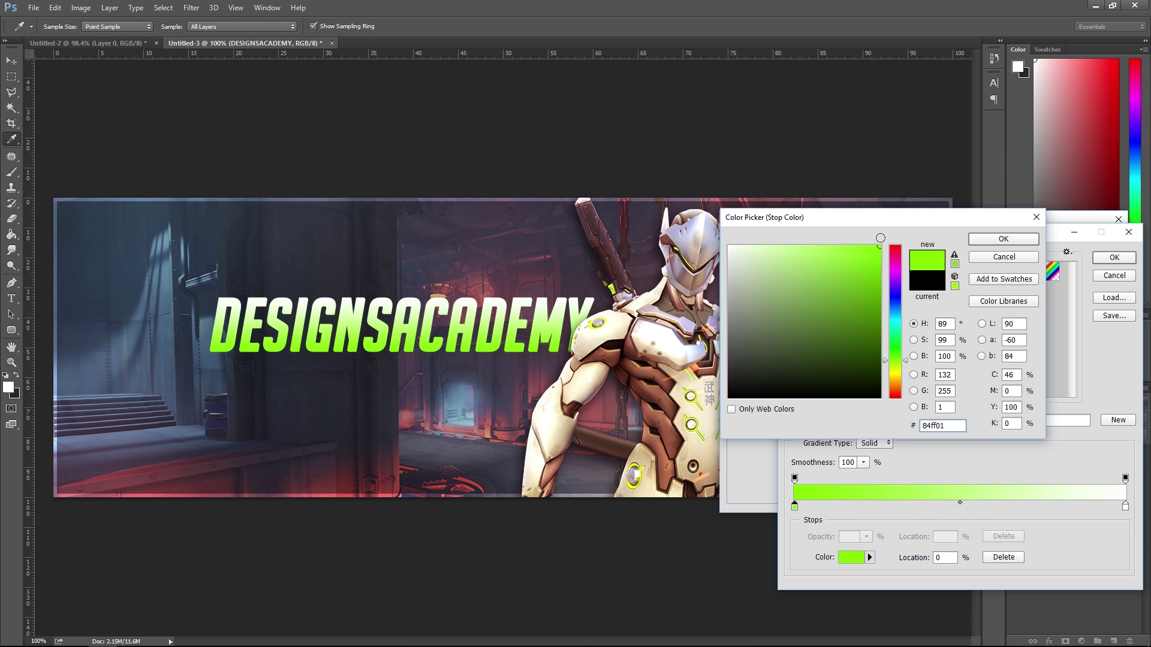
pyautogui.moveTo(870, 269); pyautogui.dragTo(867, 257)
pyautogui.moveTo(894, 372); pyautogui.dragTo(895, 363)
pyautogui.click(1004, 240)
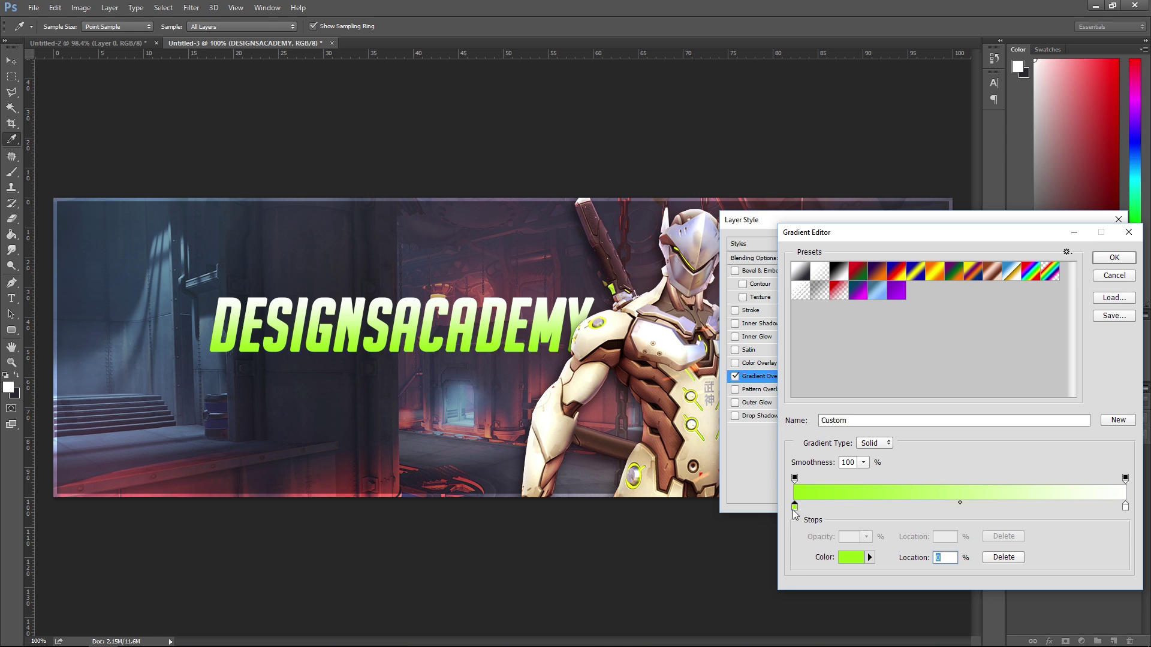
# Rearrange the gradient stops so white sits left and green right.
pyautogui.doubleClick(1125, 506)
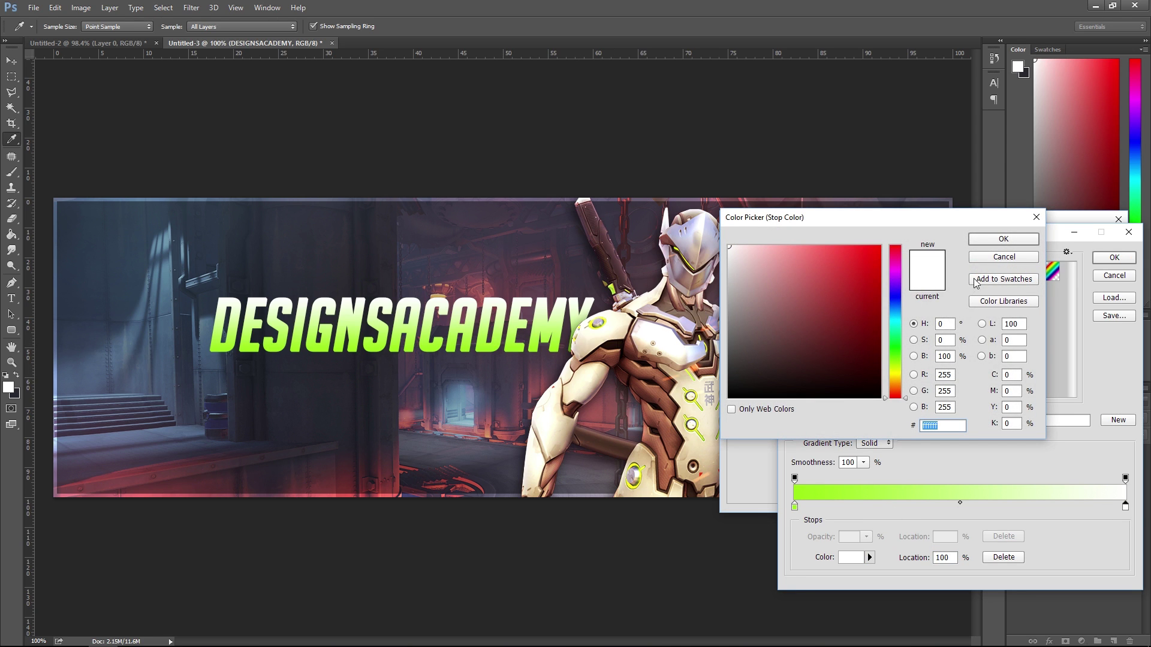
pyautogui.click(1004, 239)
pyautogui.moveTo(795, 507); pyautogui.dragTo(899, 509)
pyautogui.moveTo(795, 507); pyautogui.dragTo(1125, 507)
pyautogui.moveTo(895, 507); pyautogui.dragTo(795, 509)
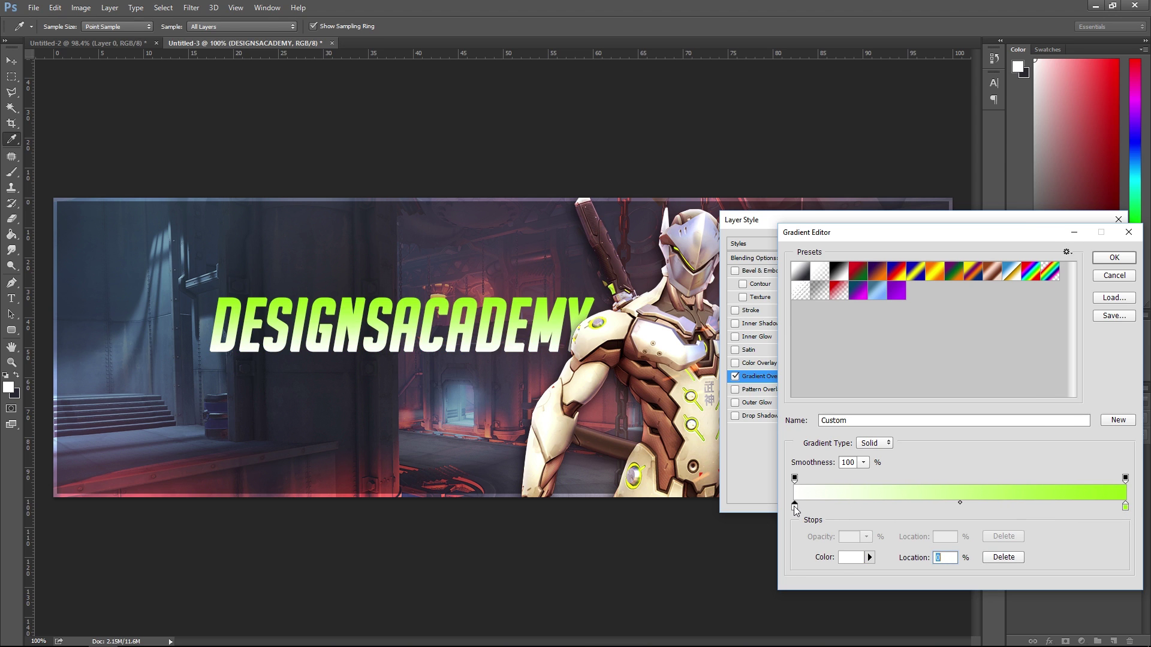
# Color the gradient stops darker green, brighter middle green, then mid green on the left.
pyautogui.doubleClick(795, 508)
pyautogui.click(894, 362)
pyautogui.moveTo(855, 330); pyautogui.dragTo(865, 311)
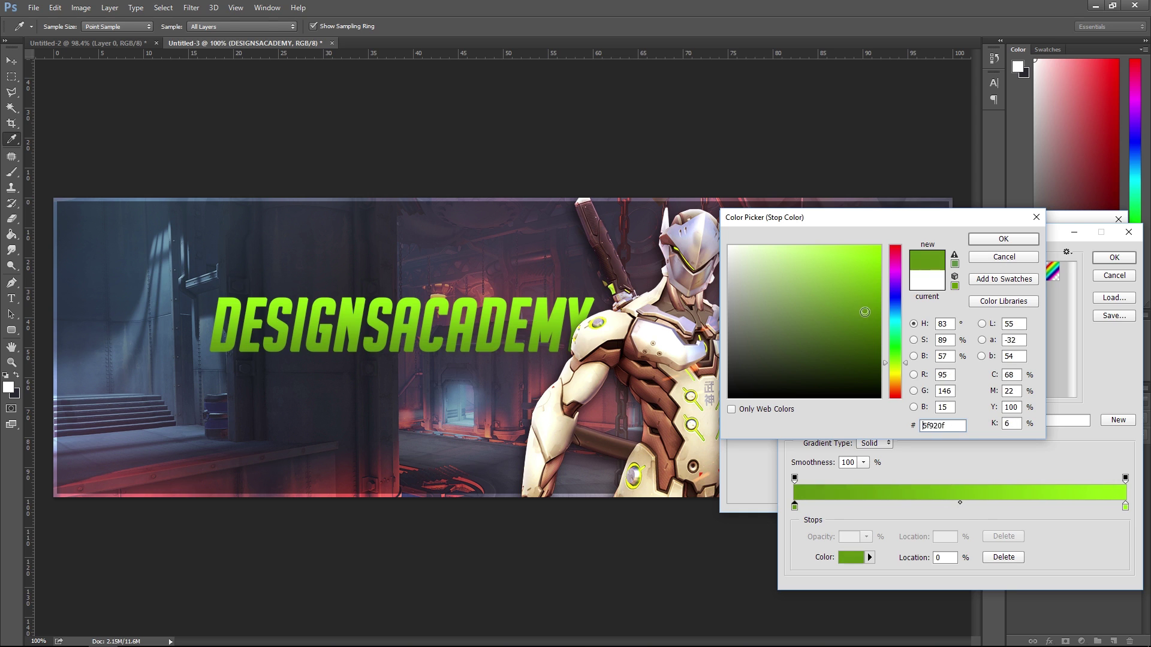
pyautogui.click(1000, 240)
pyautogui.doubleClick(962, 507)
pyautogui.moveTo(866, 282); pyautogui.dragTo(849, 256)
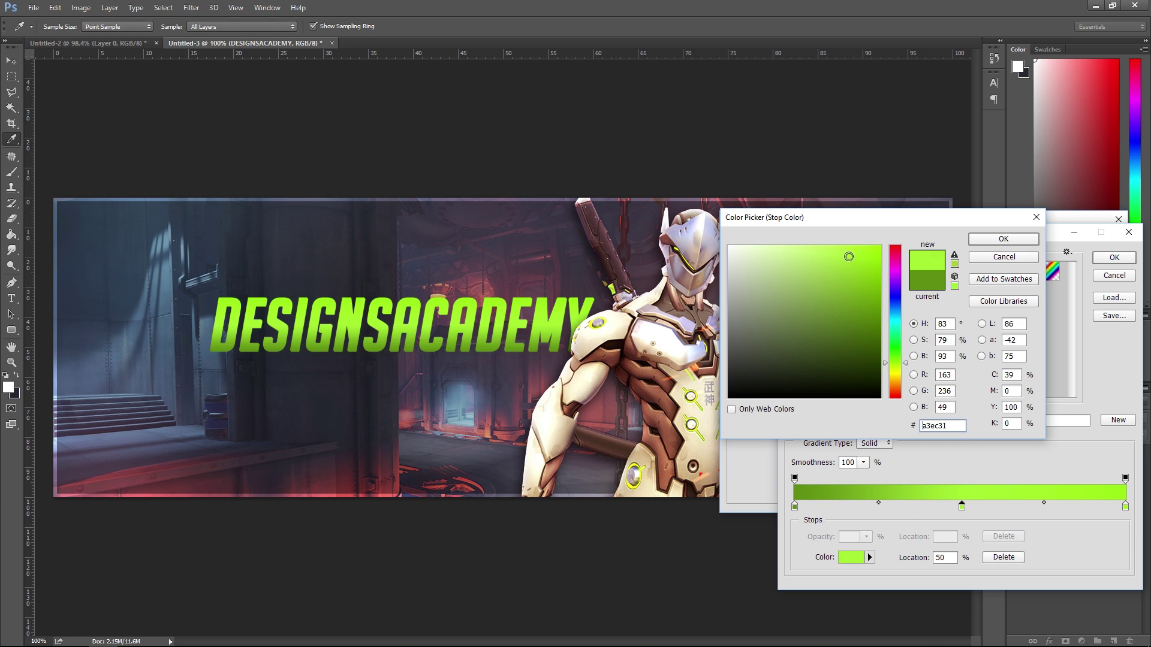
pyautogui.click(1028, 244)
pyautogui.doubleClick(794, 507)
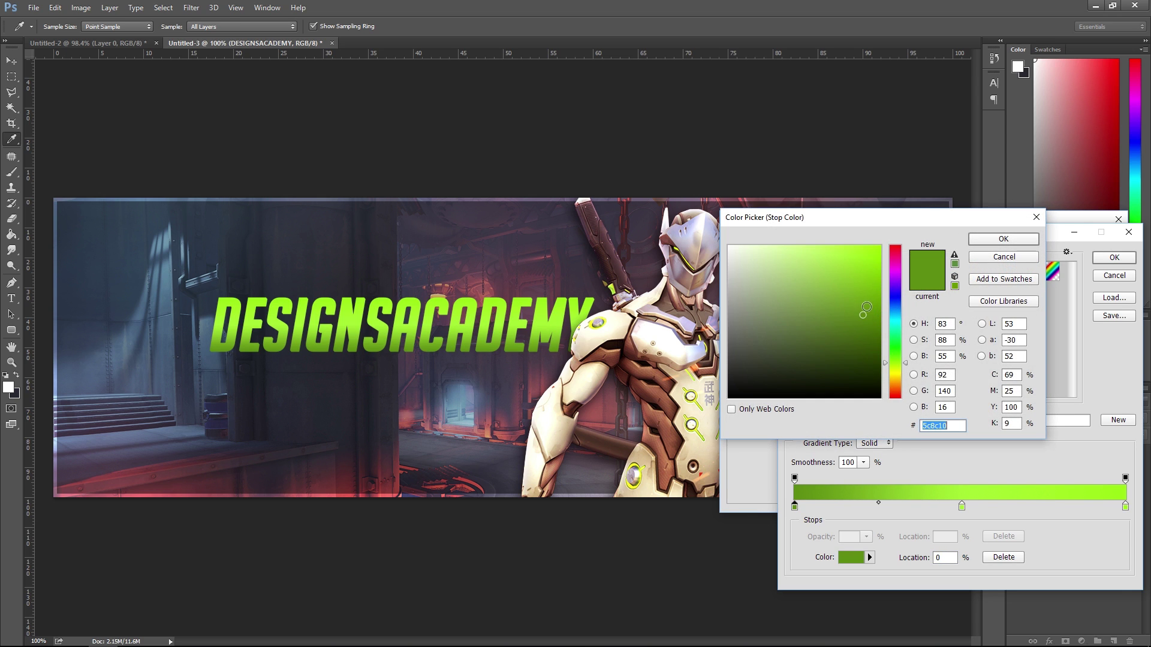
pyautogui.moveTo(866, 305); pyautogui.dragTo(865, 293)
pyautogui.press('Return')
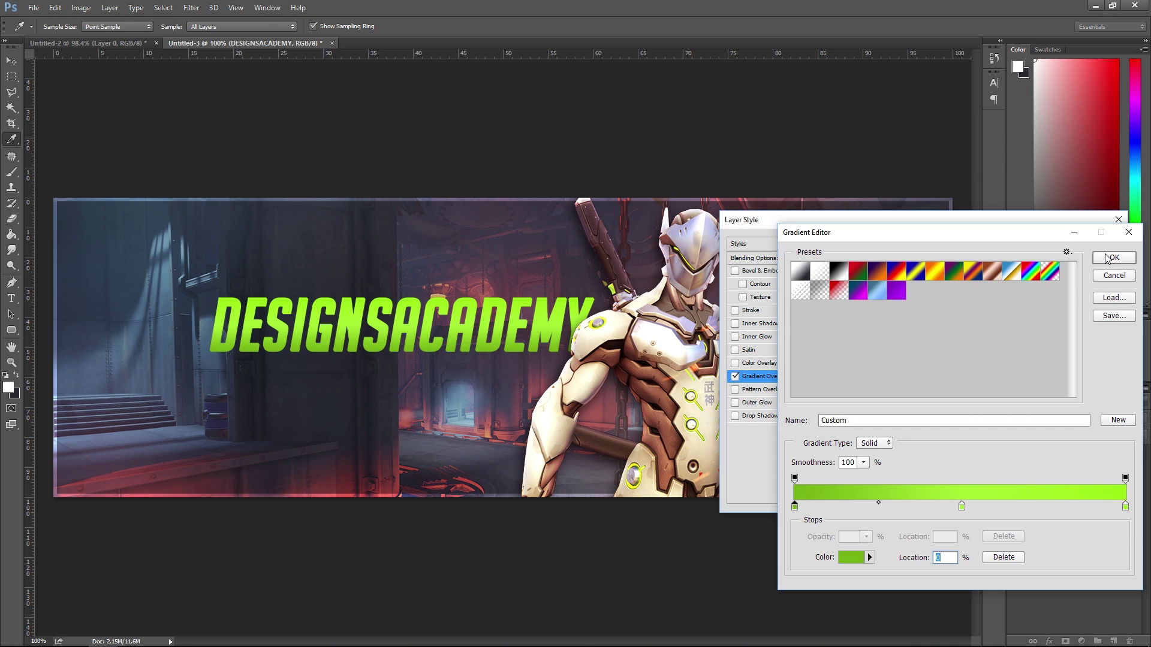
# Accept the gradient and add a close Drop Shadow with its own angle and size 9.
pyautogui.click(1108, 258)
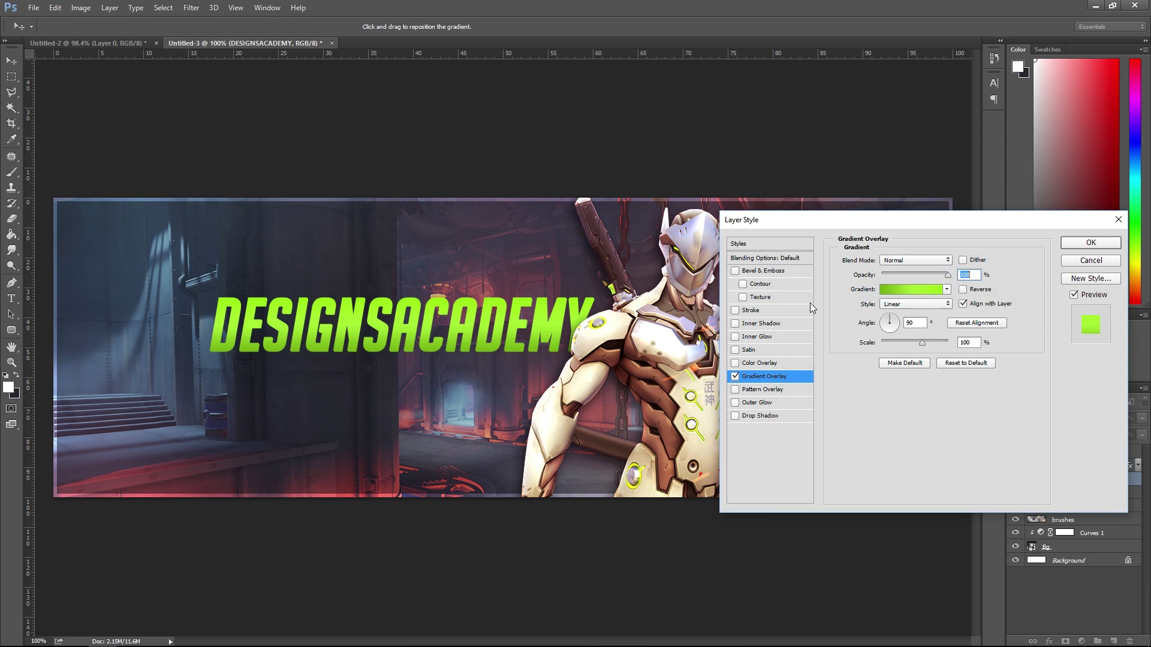
pyautogui.click(737, 416)
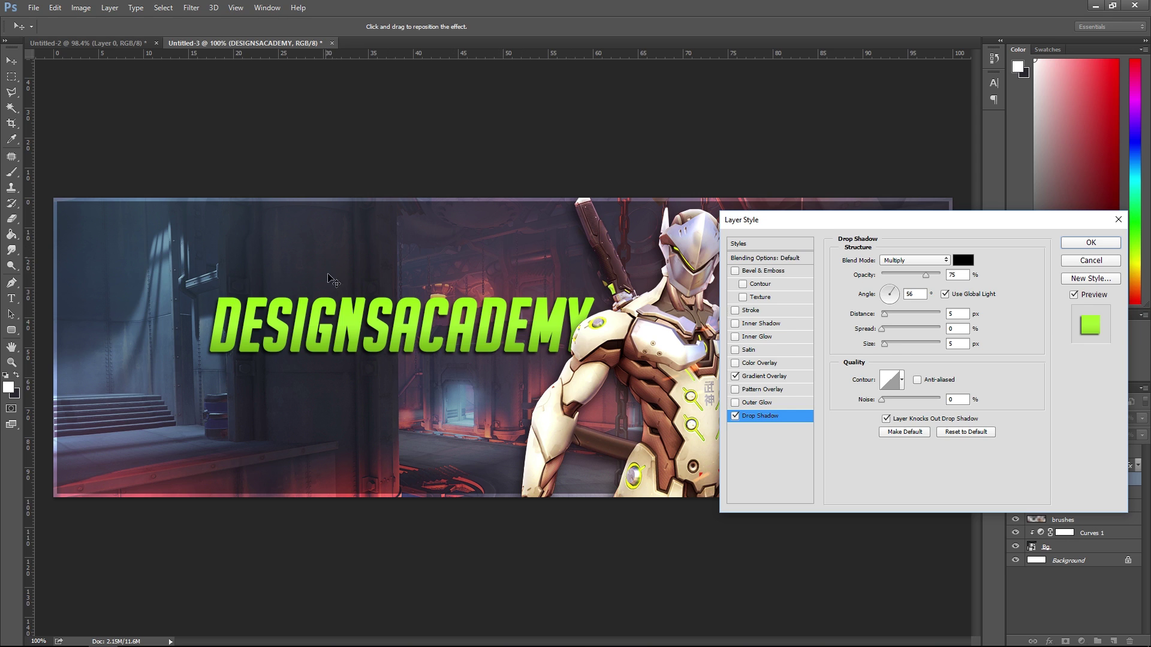
pyautogui.moveTo(401, 295); pyautogui.dragTo(426, 293)
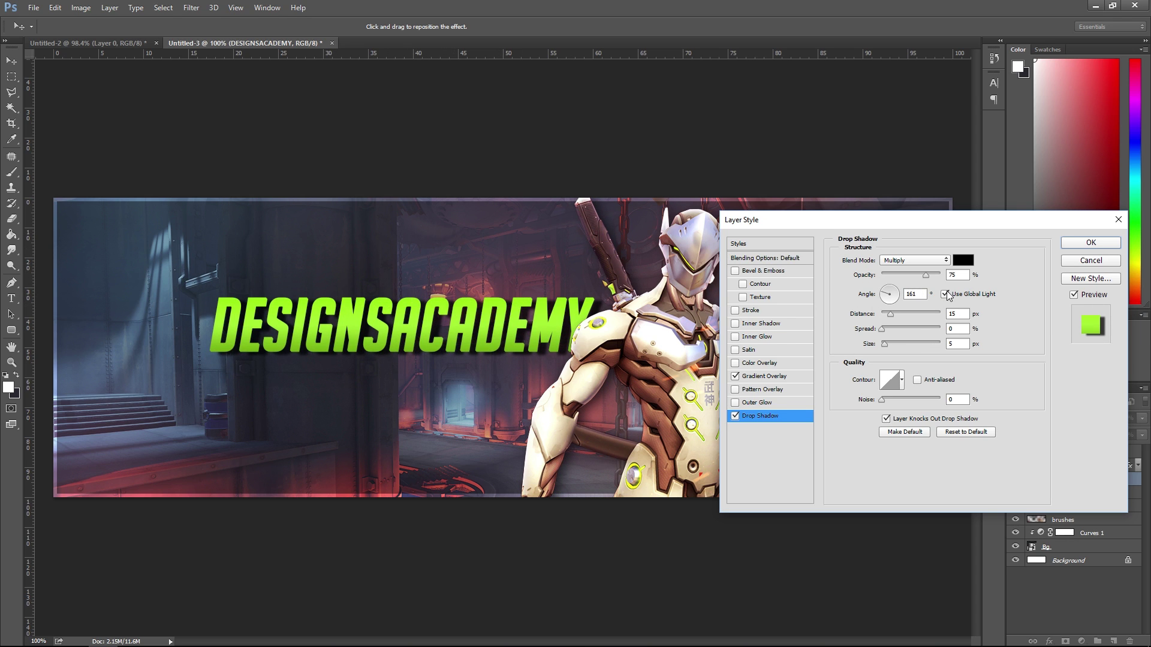
pyautogui.click(946, 294)
pyautogui.moveTo(550, 273); pyautogui.dragTo(539, 254)
pyautogui.click(944, 294)
pyautogui.moveTo(587, 287)
pyautogui.mouseDown()
pyautogui.moveTo(460, 283)
pyautogui.moveTo(544, 306)
pyautogui.moveTo(591, 273)
pyautogui.moveTo(570, 281)
pyautogui.mouseUp()
pyautogui.click(945, 294)
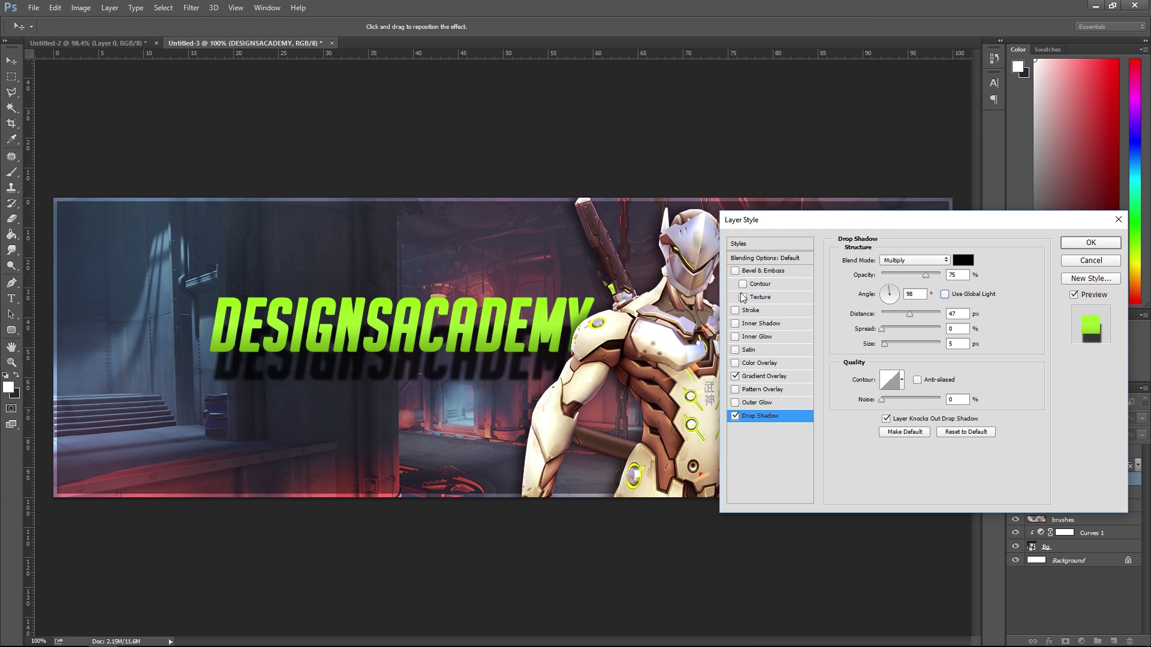
pyautogui.moveTo(510, 303); pyautogui.dragTo(495, 283)
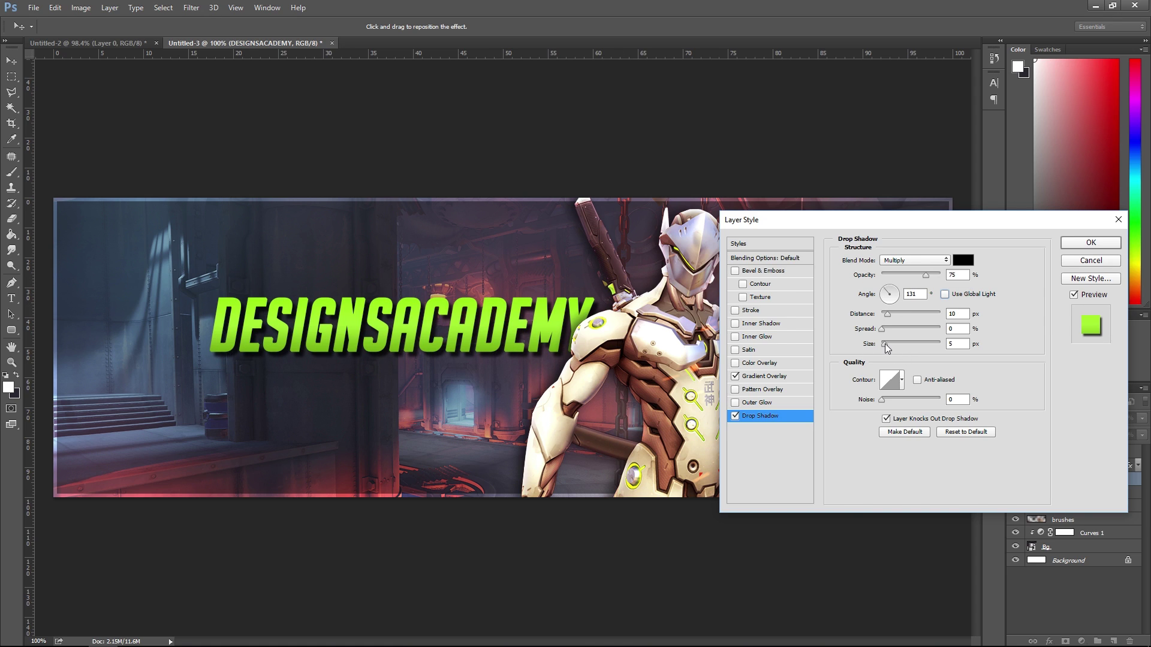
pyautogui.moveTo(885, 344); pyautogui.dragTo(886, 344)
pyautogui.moveTo(925, 275); pyautogui.dragTo(910, 271)
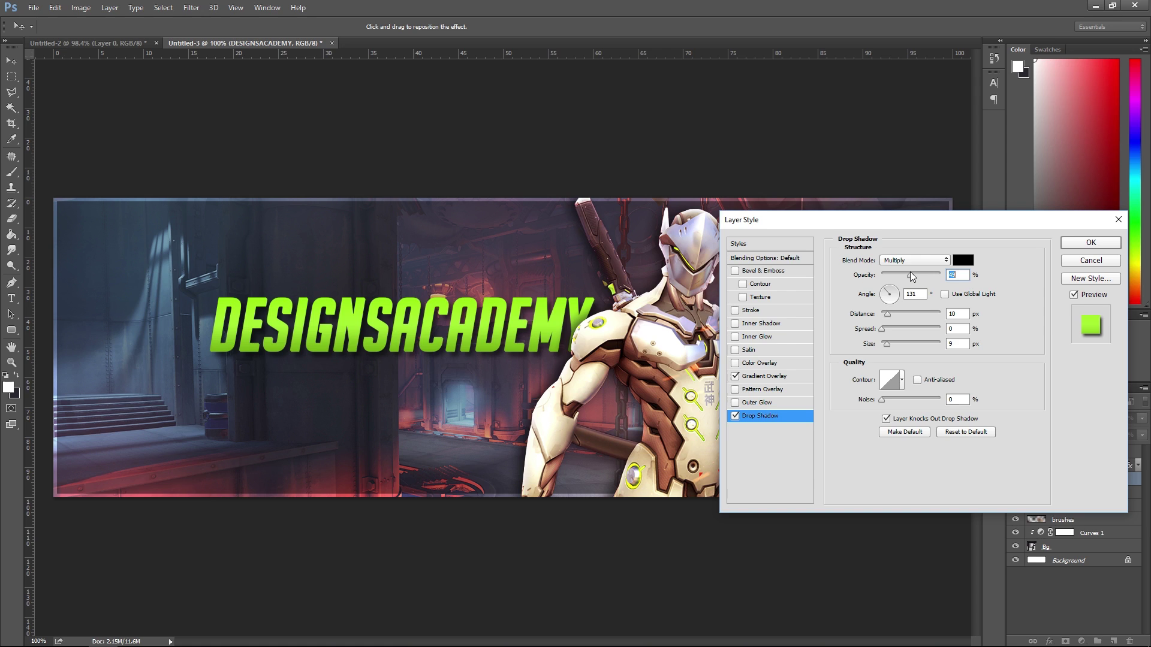
# Add an Overlay Inner Glow of size 10 px at 60% opacity.
pyautogui.click(736, 337)
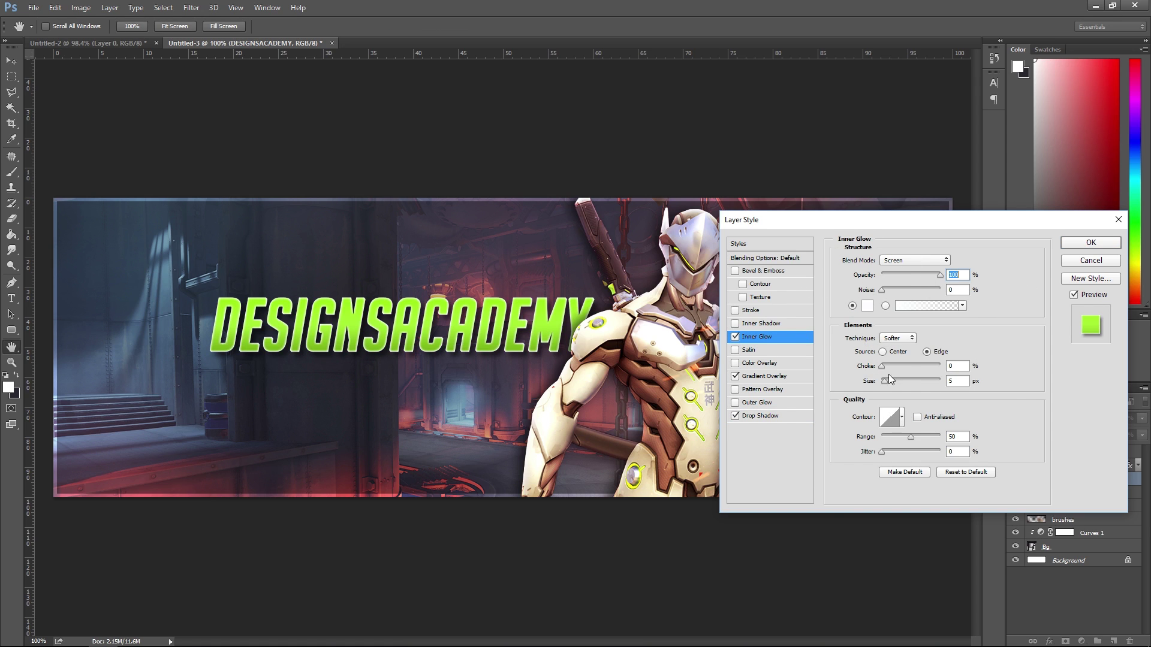
pyautogui.click(914, 261)
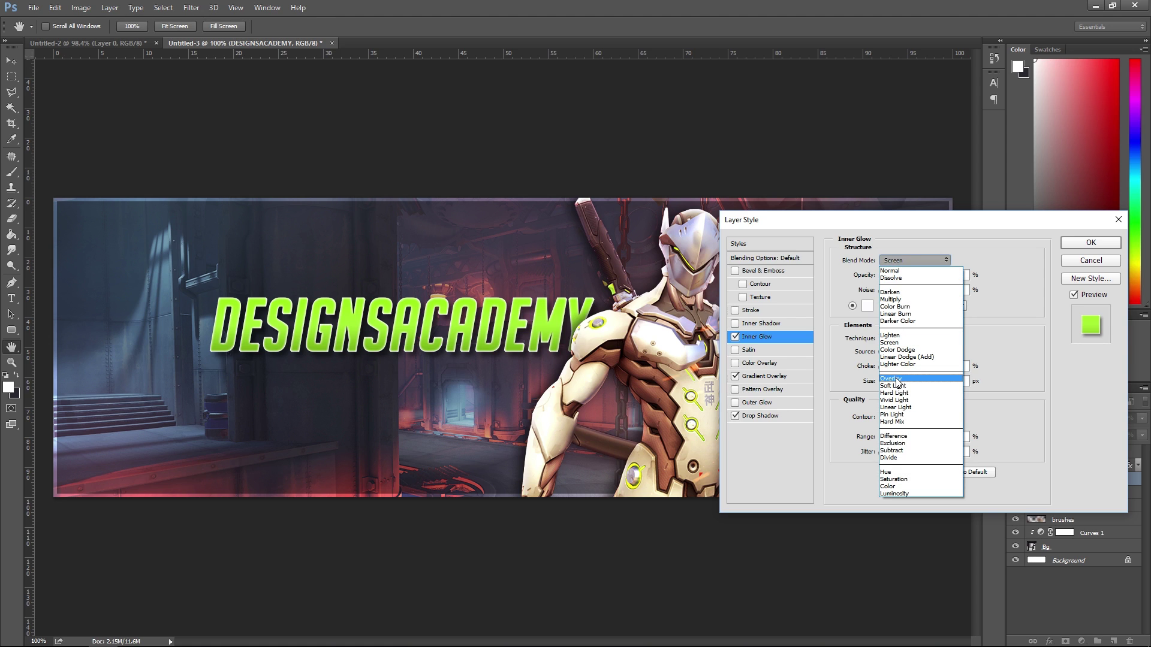
pyautogui.click(899, 379)
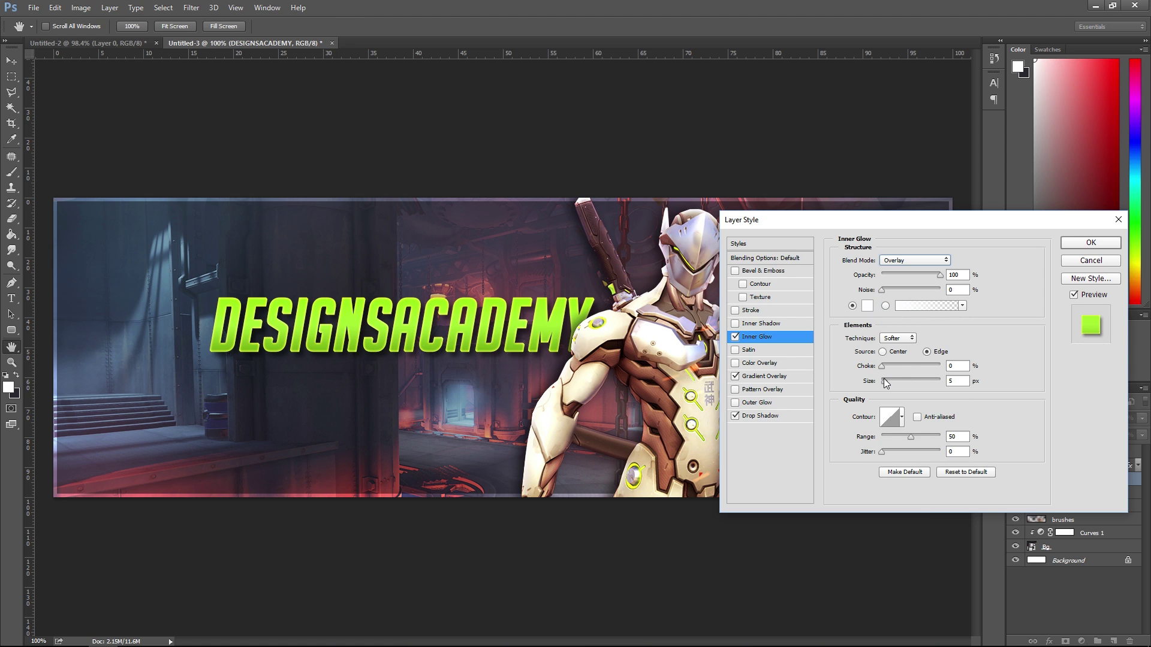
pyautogui.moveTo(883, 379); pyautogui.dragTo(887, 380)
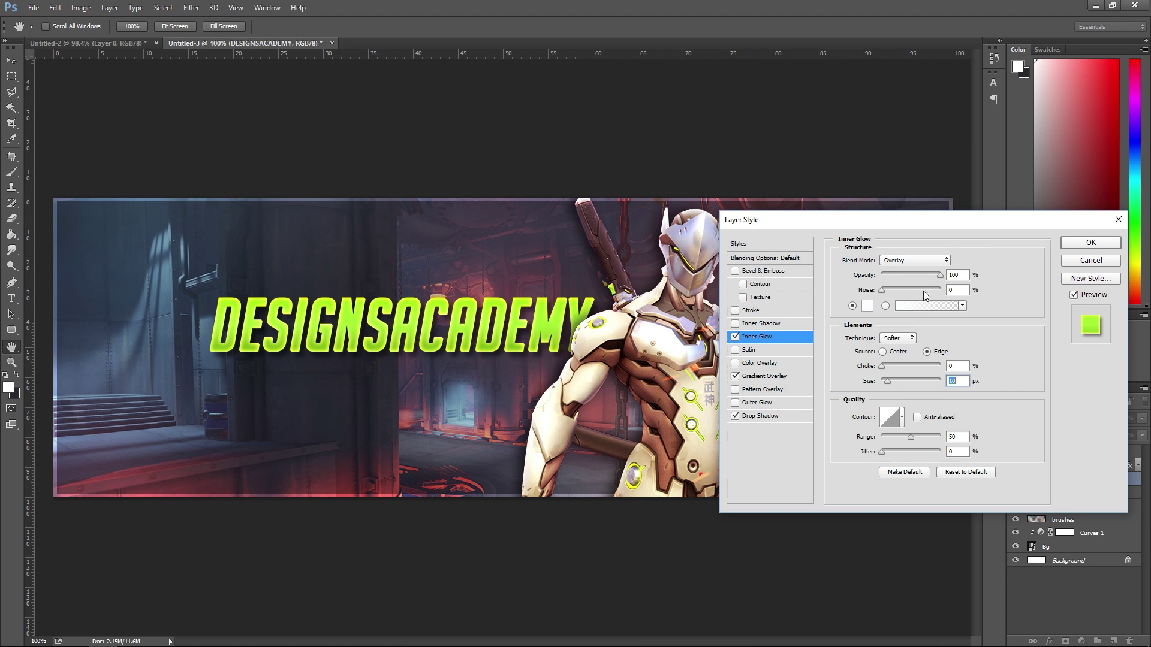
pyautogui.moveTo(929, 277); pyautogui.dragTo(918, 271)
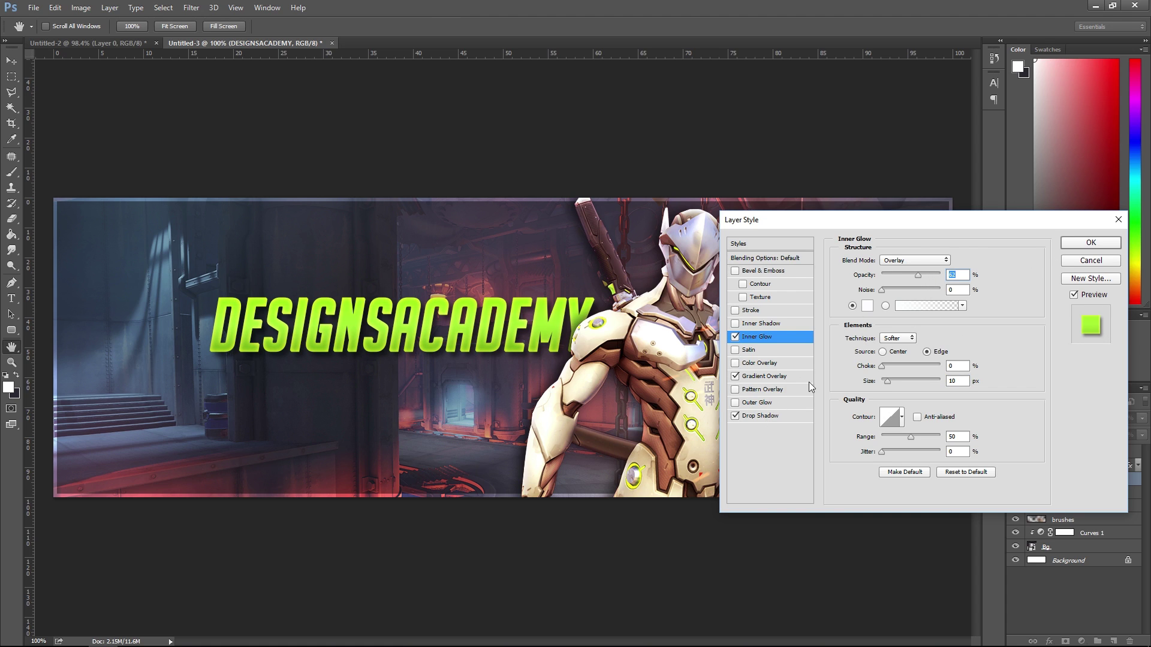
# Shorten the drop shadow distance and lower its opacity to 36%.
pyautogui.click(767, 416)
pyautogui.moveTo(898, 319); pyautogui.dragTo(885, 315)
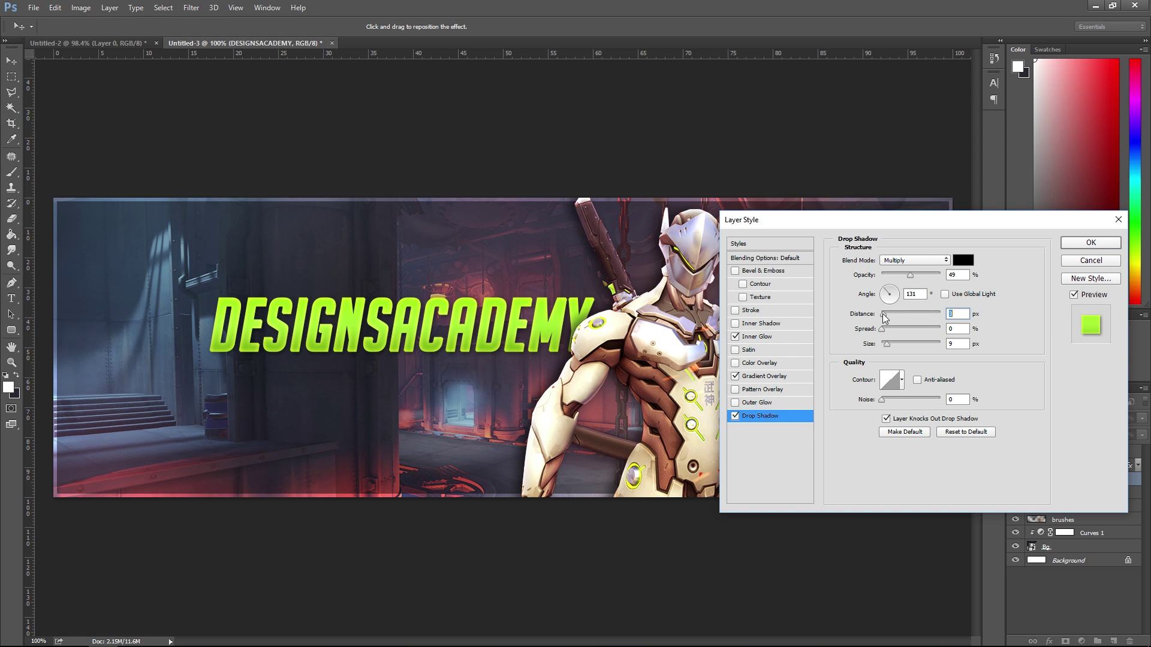
pyautogui.moveTo(915, 278); pyautogui.dragTo(904, 277)
# Apply the effects, duplicate the title below, and retype the copy as 'TUTORIALS AND MORE'.
pyautogui.click(1067, 242)
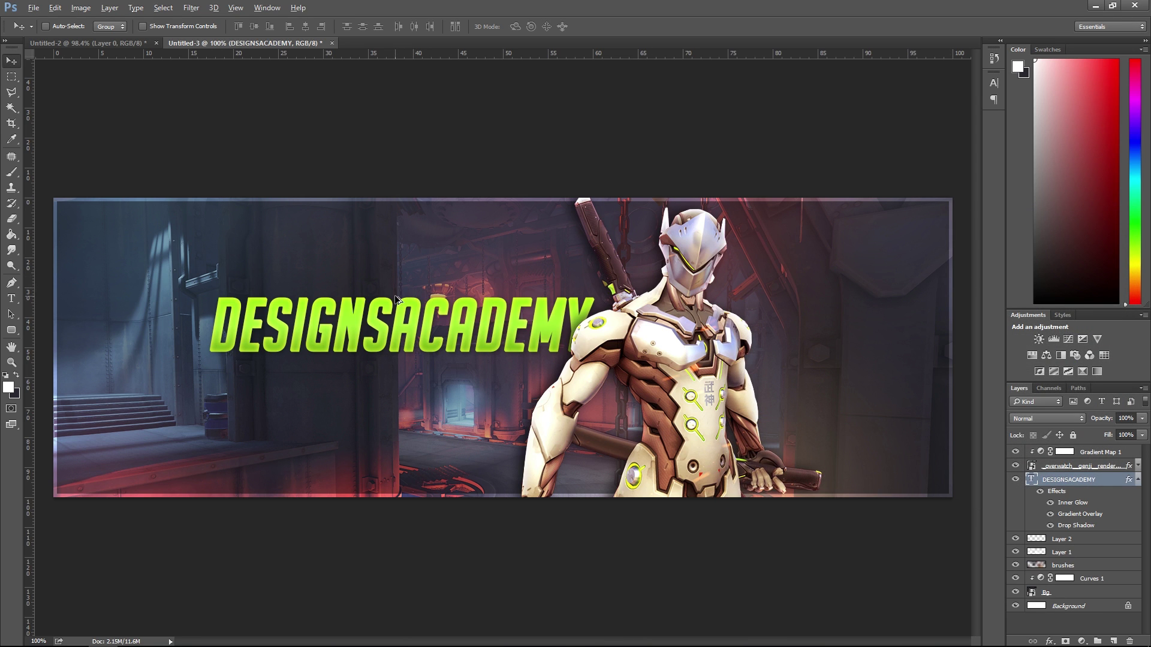
pyautogui.moveTo(424, 304); pyautogui.dragTo(424, 363)
pyautogui.click(11, 299)
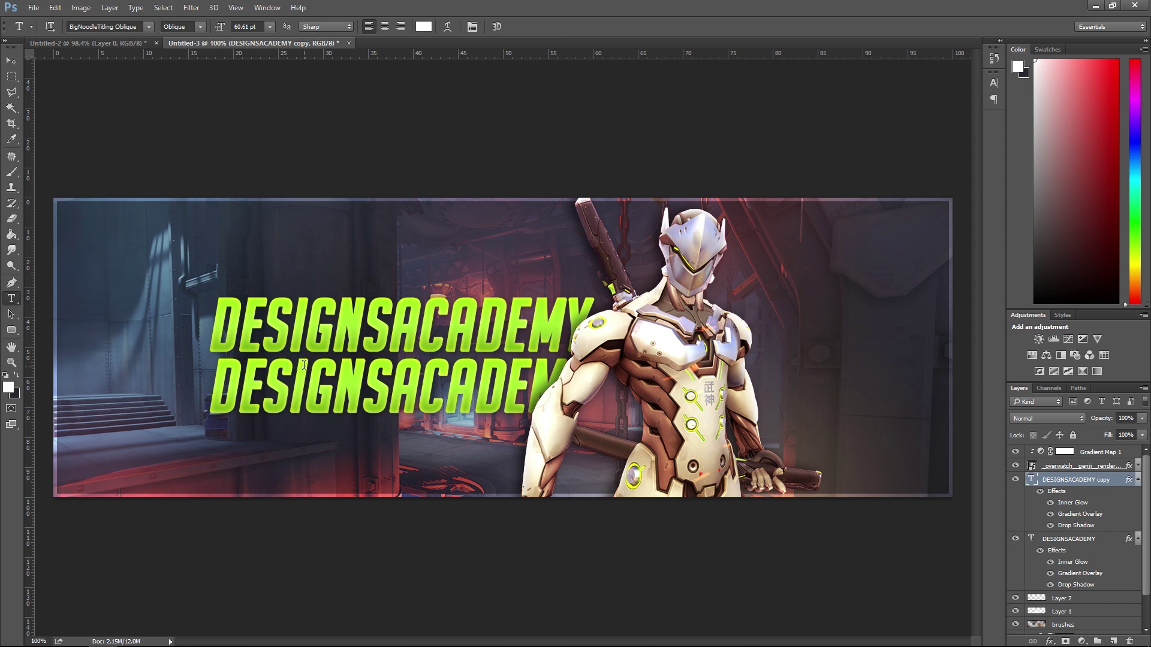
pyautogui.doubleClick(311, 356)
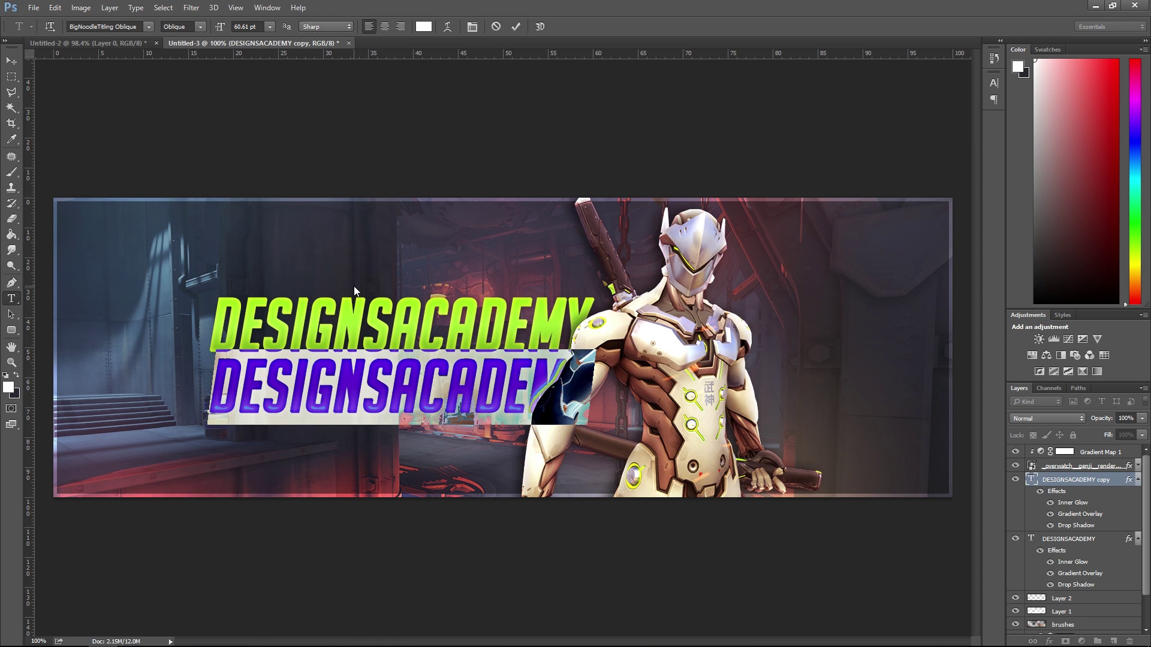
pyautogui.write('TUTORIALS AN')
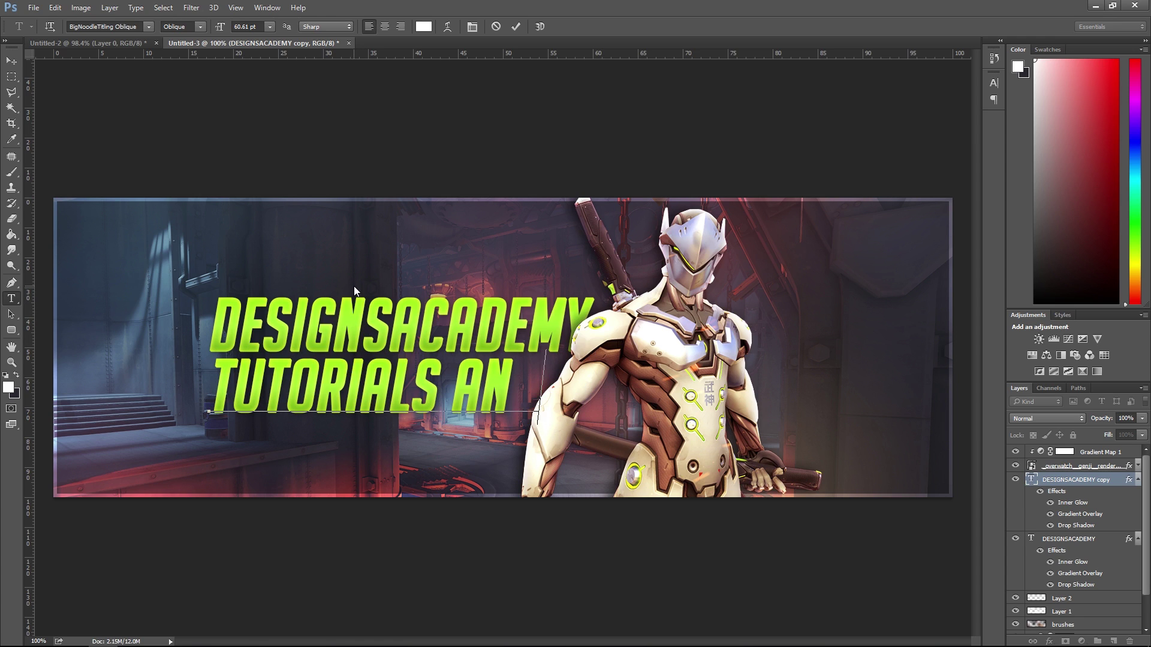
pyautogui.write('D MORE')
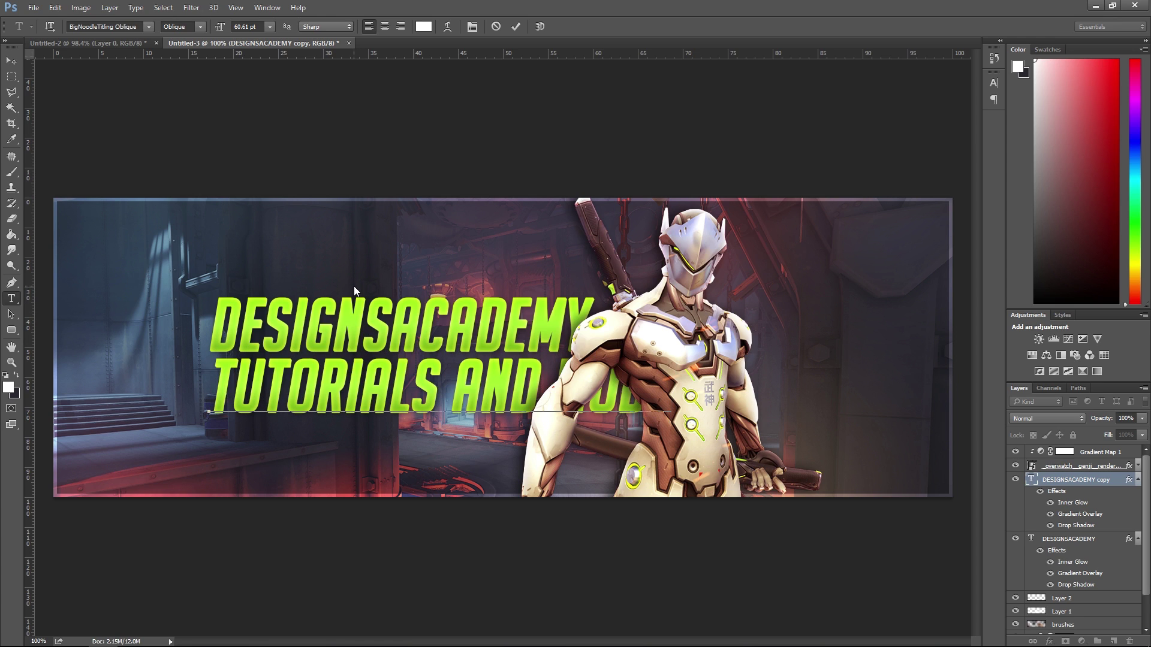
pyautogui.click(515, 27)
# Scale TUTORIALS AND MORE to about 32% and position it just under DESIGNSACADEMY.
pyautogui.hotkey('ctrl', 't')
pyautogui.moveTo(676, 344); pyautogui.dragTo(518, 376)
pyautogui.click(547, 26)
pyautogui.press('v')
pyautogui.moveTo(446, 279); pyautogui.dragTo(481, 259)
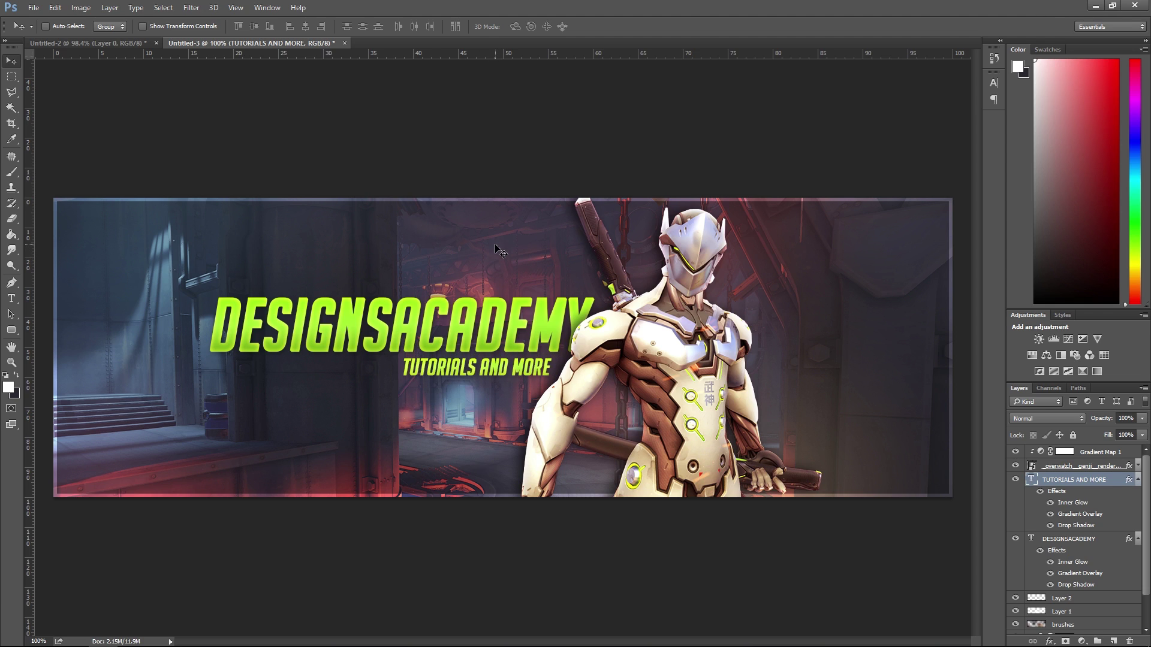
pyautogui.press('Right')
pyautogui.press('Right')
pyautogui.press('Right')
pyautogui.press('Right')
pyautogui.press('Right')
pyautogui.press('Right')
pyautogui.press('Right')
pyautogui.press('Right')
pyautogui.press('Right')
pyautogui.press('Right')
pyautogui.press('Right')
pyautogui.press('Right')
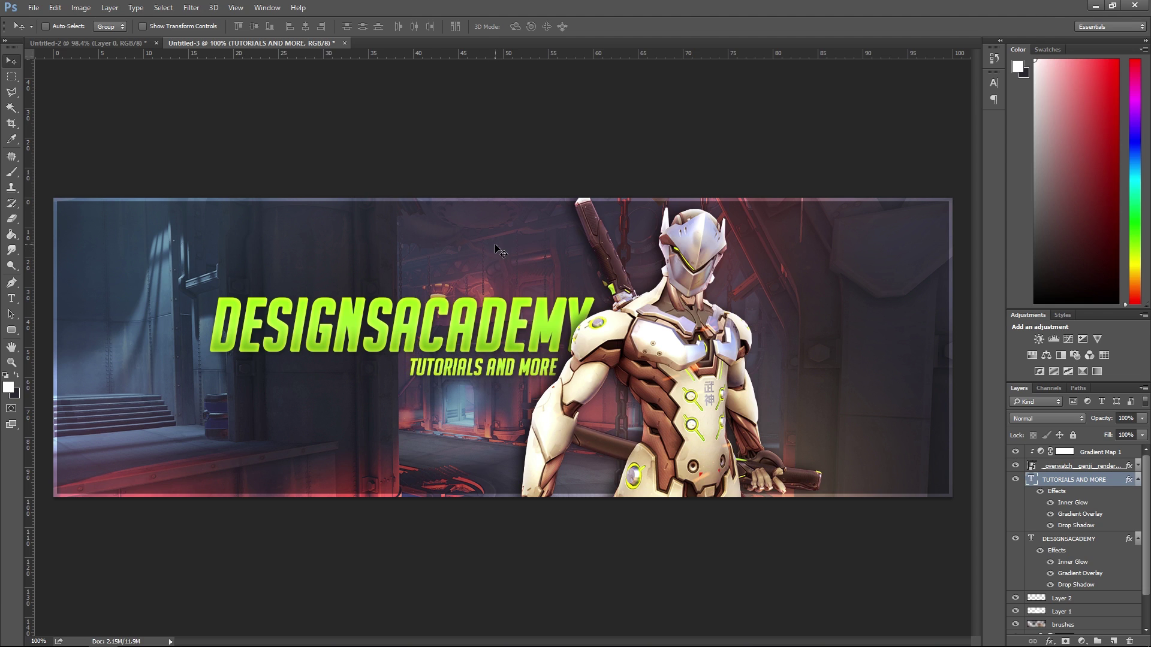
pyautogui.press('Up')
pyautogui.press('Up')
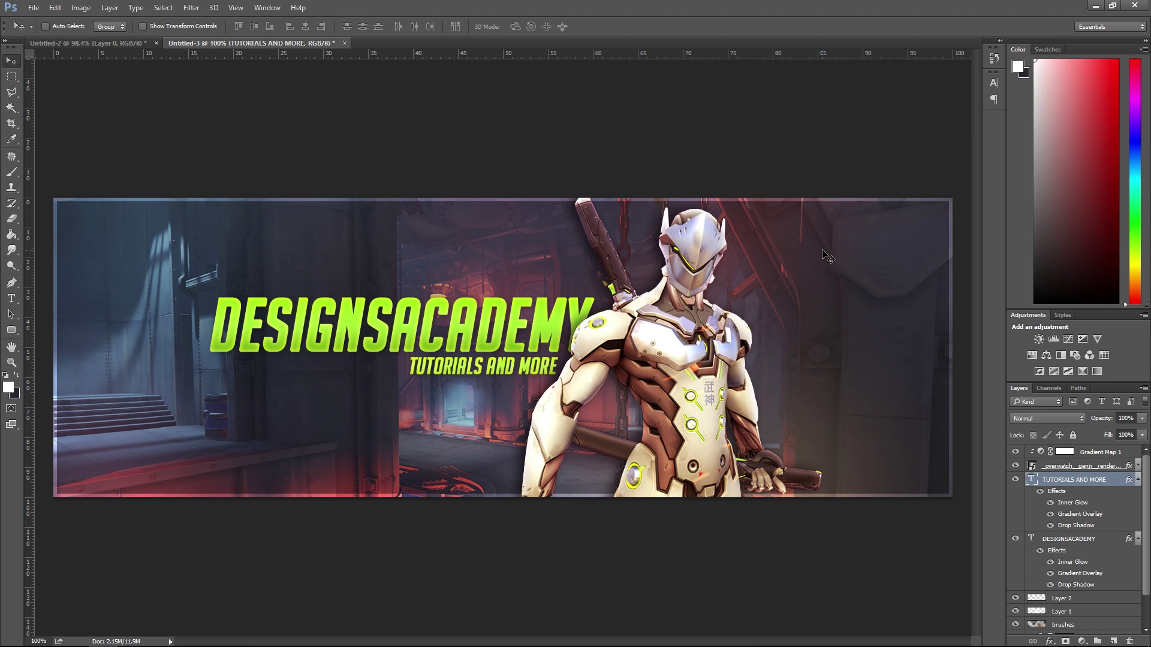
# Collapse the title effects lists and add a new empty layer above the TUTORIALS AND MORE text.
pyautogui.click(1138, 480)
pyautogui.click(1138, 493)
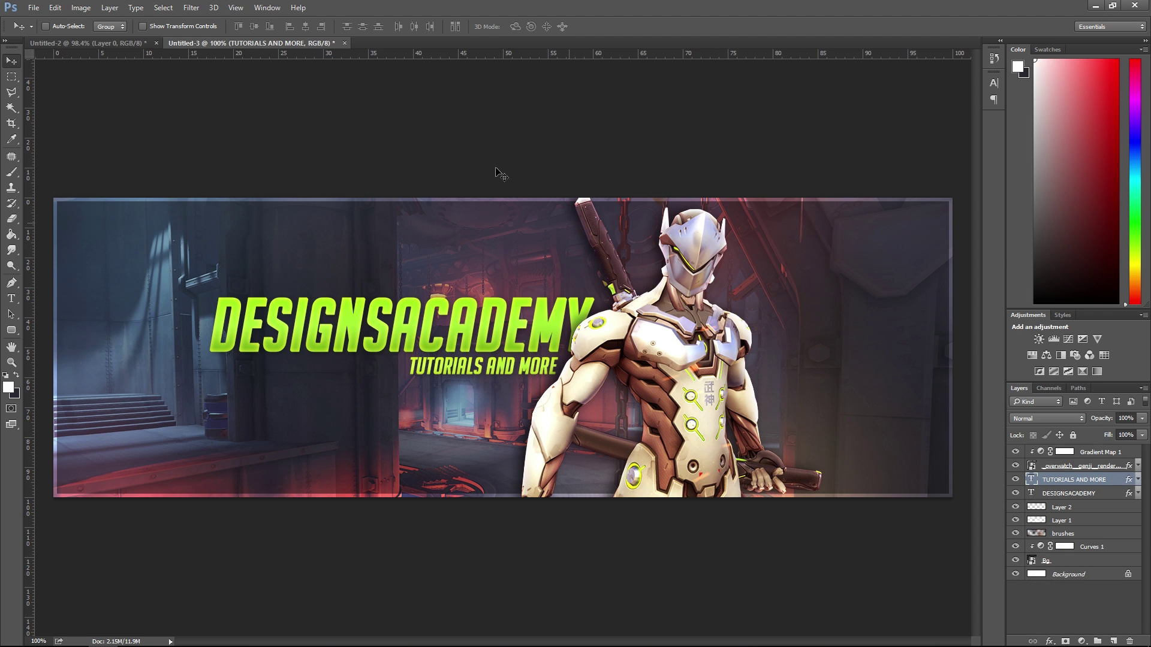
pyautogui.click(128, 40)
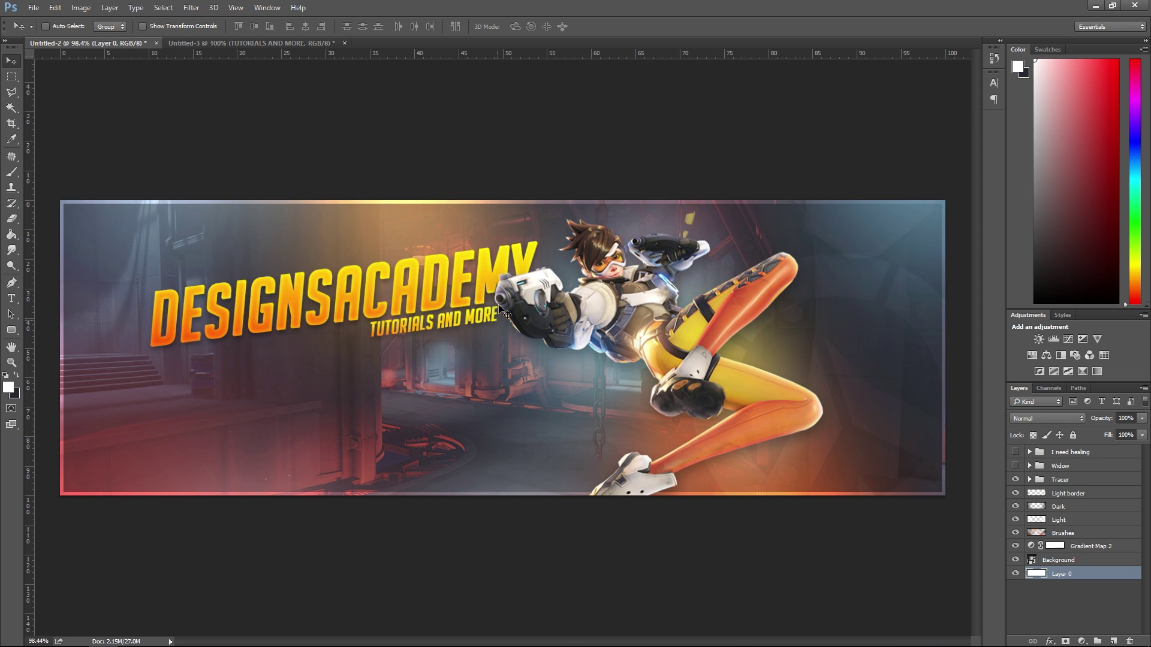
pyautogui.click(213, 43)
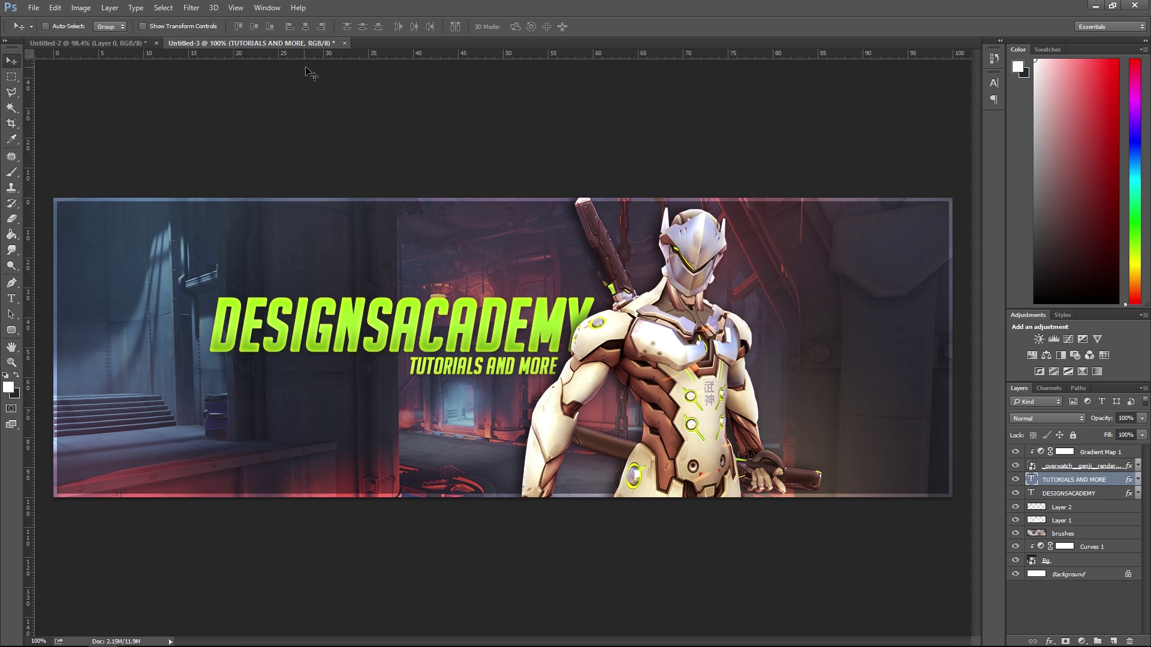
pyautogui.keyDown('shift'); pyautogui.click(1096, 494); pyautogui.keyUp('shift')
pyautogui.click(1079, 515)
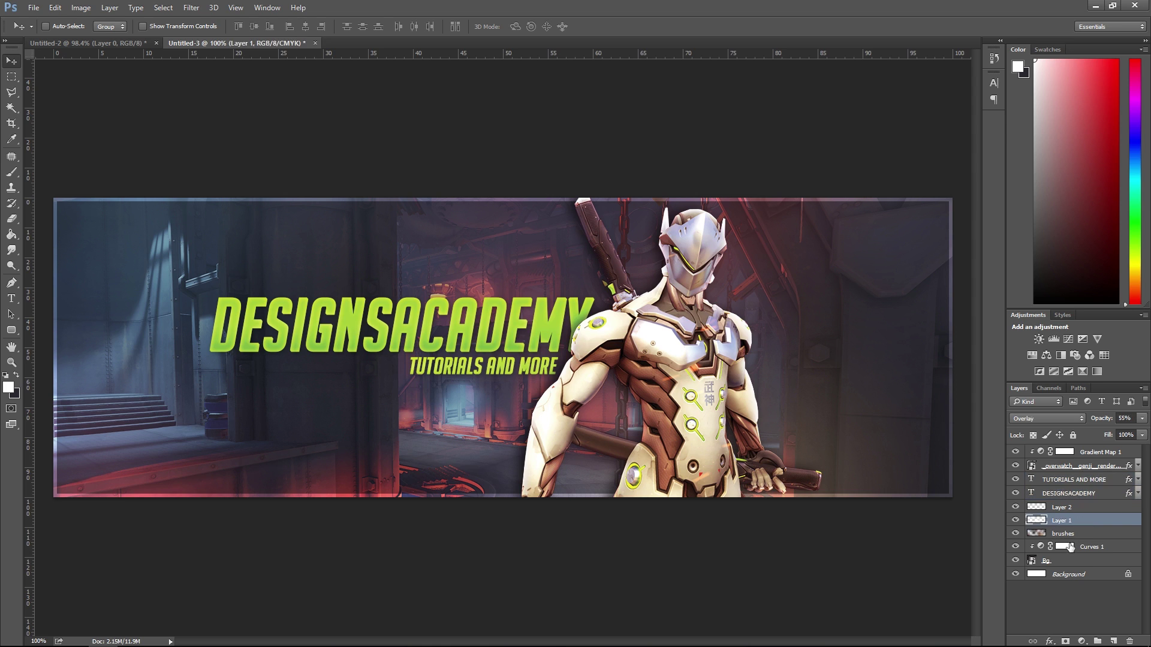
pyautogui.click(1067, 535)
pyautogui.click(1080, 482)
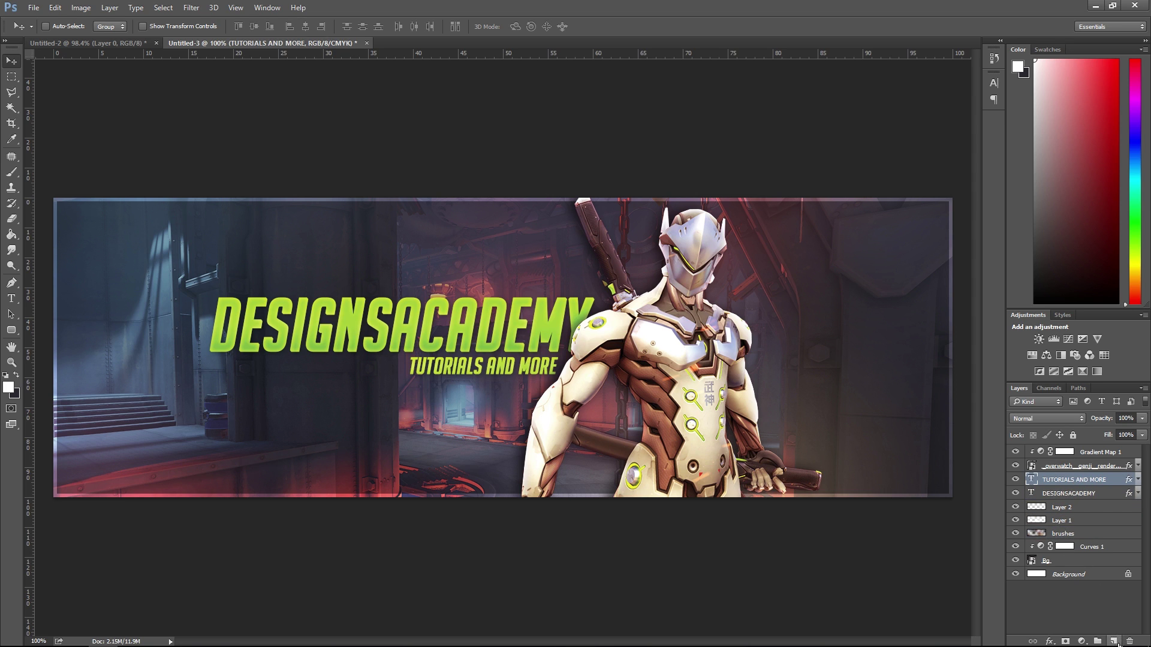
pyautogui.click(1114, 641)
# With a 400 px soft brush, paint a sampled lavender glow beside Genji's helmet.
pyautogui.click(12, 172)
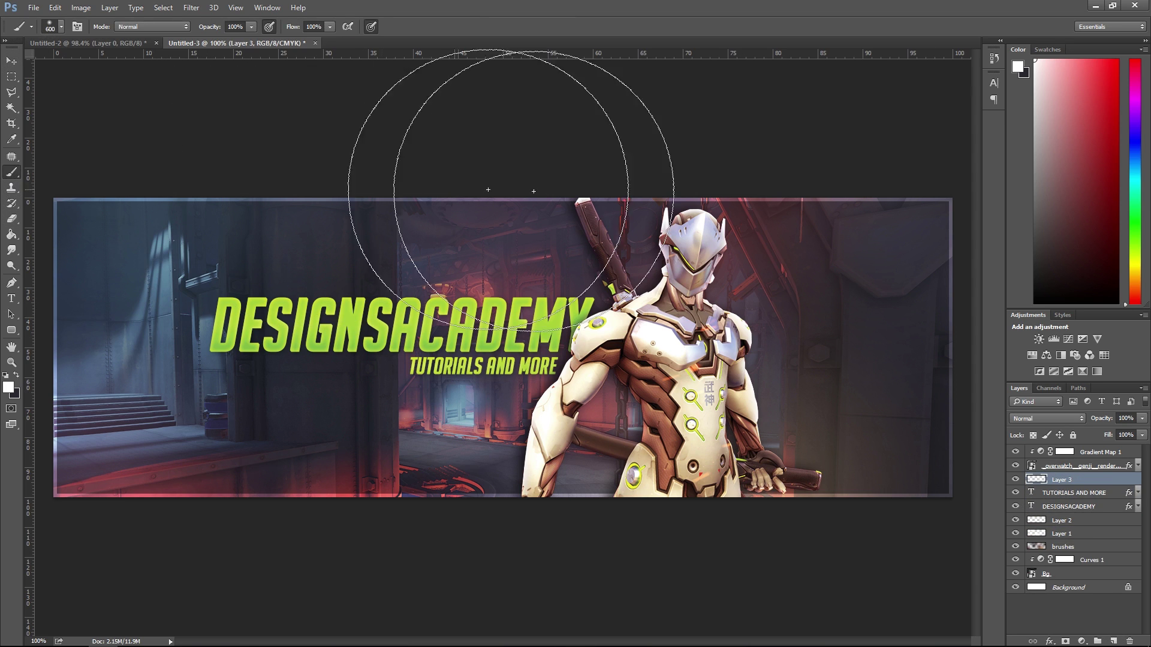
pyautogui.keyDown('alt'); pyautogui.click(694, 251); pyautogui.keyUp('alt')
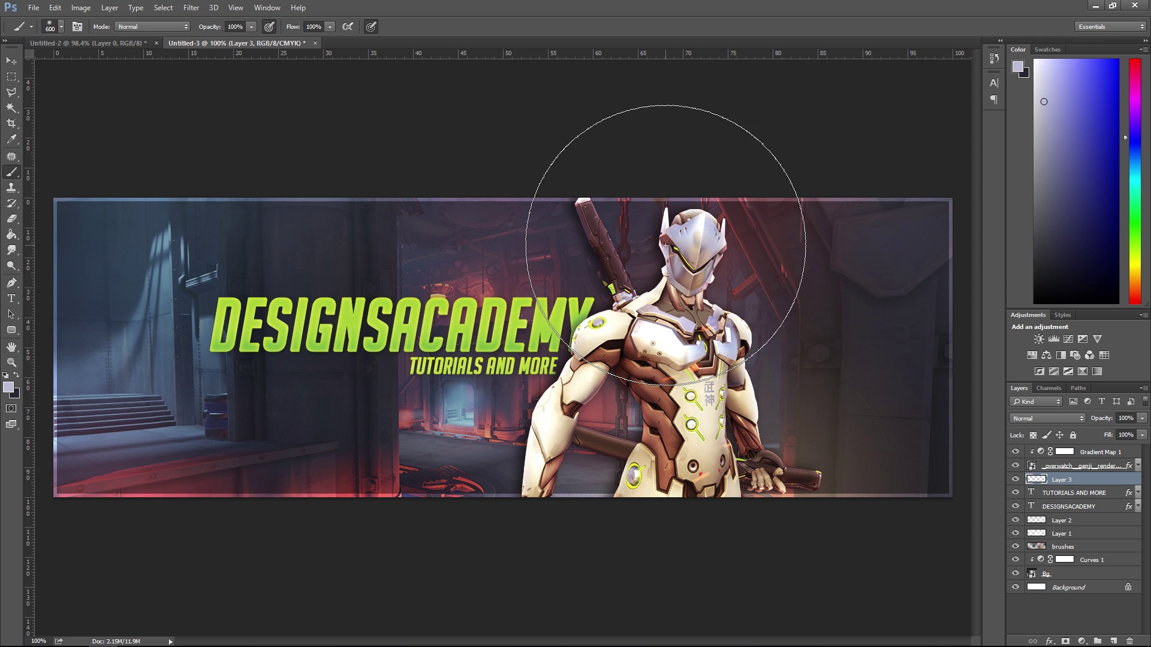
pyautogui.press('[')
pyautogui.press('[')
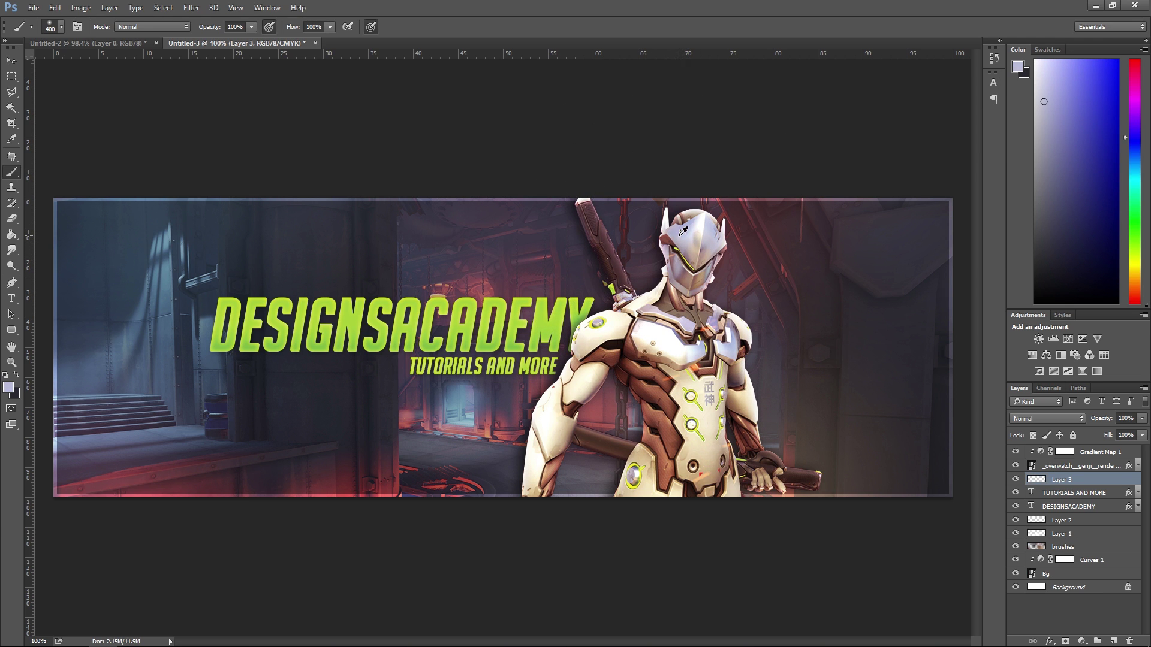
pyautogui.keyDown('alt'); pyautogui.click(653, 207); pyautogui.keyUp('alt')
pyautogui.click(649, 253)
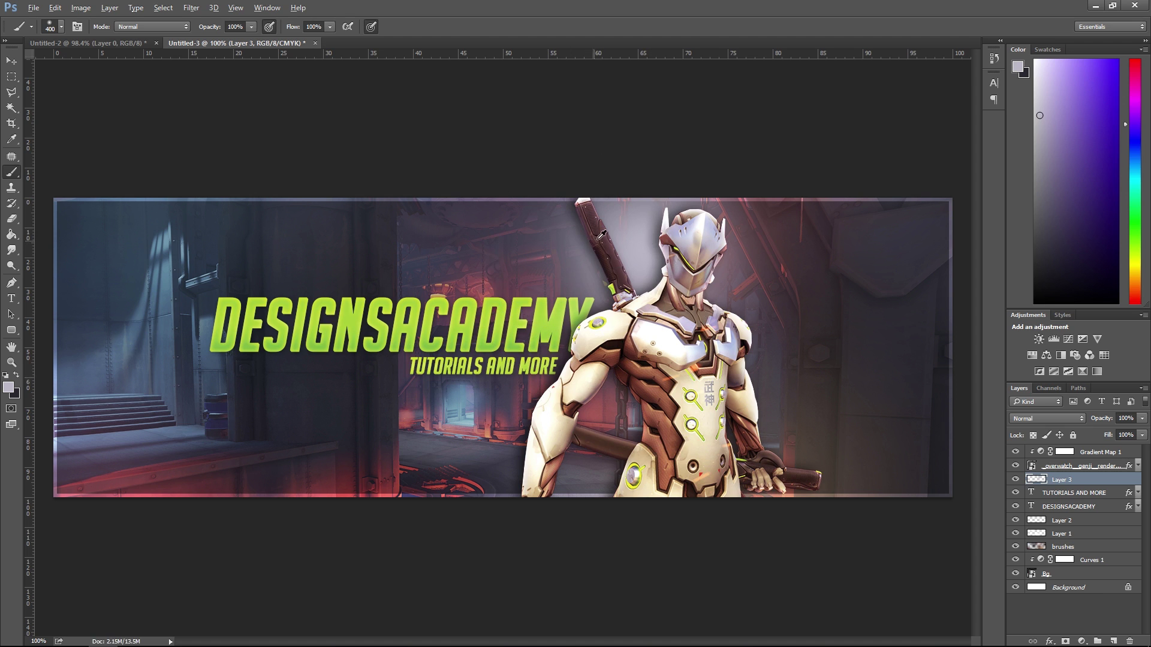
pyautogui.keyDown('alt'); pyautogui.click(593, 216); pyautogui.keyUp('alt')
pyautogui.keyDown('alt'); pyautogui.click(548, 459); pyautogui.keyUp('alt')
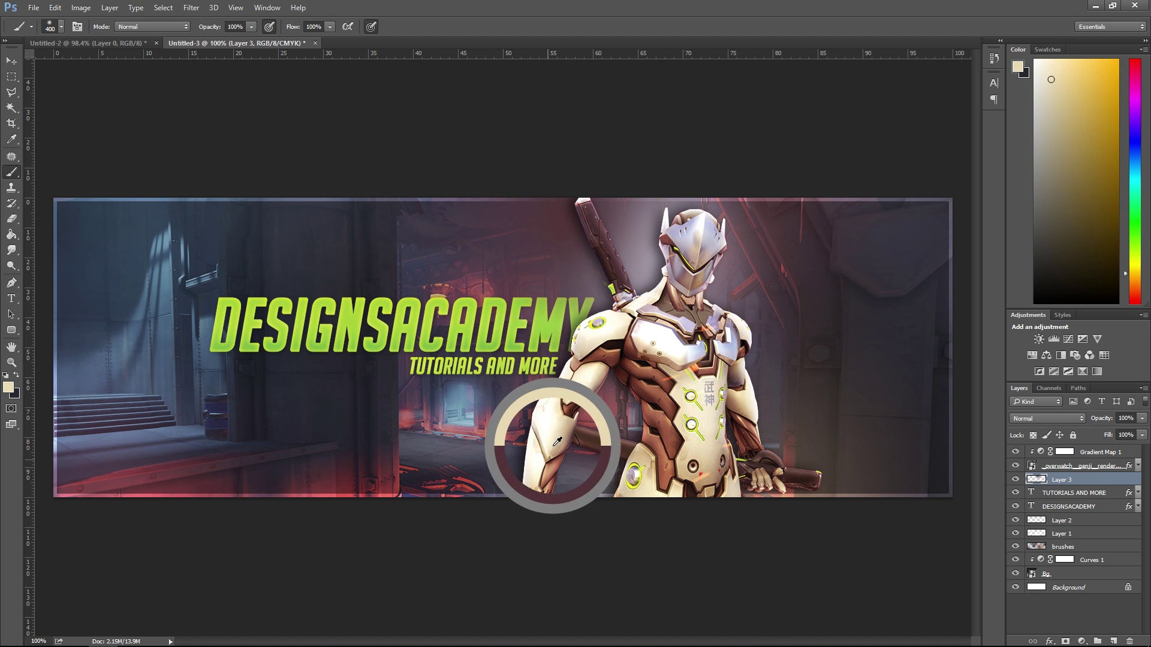
pyautogui.keyDown('alt'); pyautogui.click(660, 415); pyautogui.keyUp('alt')
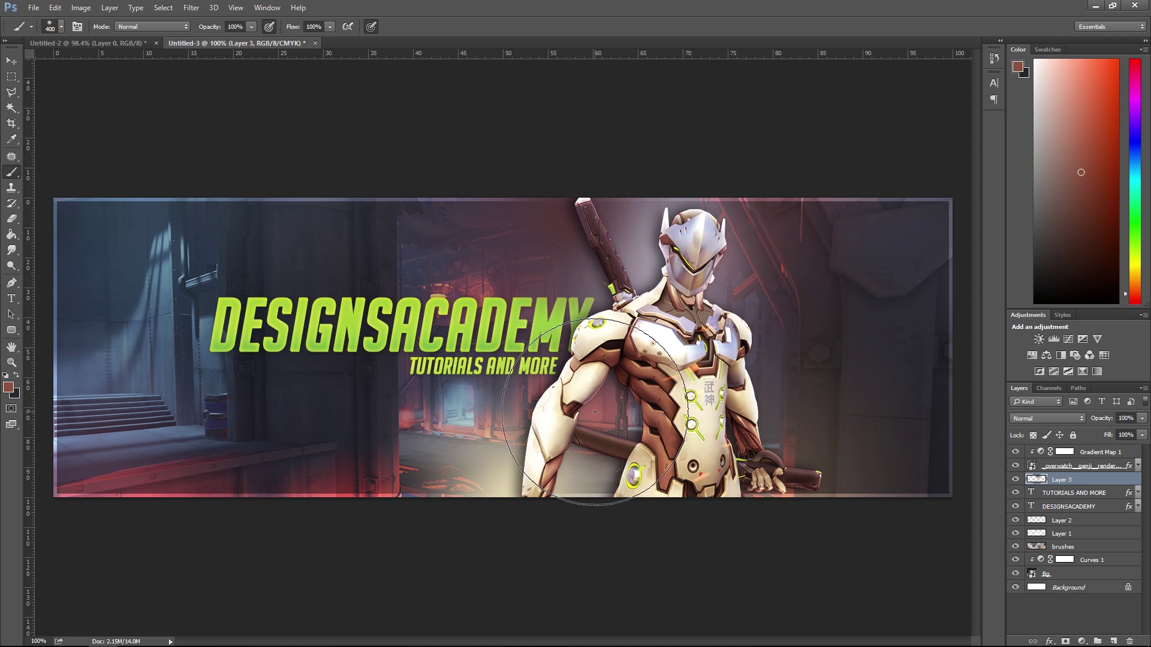
# At 600 px, paint cream glows right of Genji and upper left, and a pink glow upper right.
pyautogui.press(']')
pyautogui.press(']')
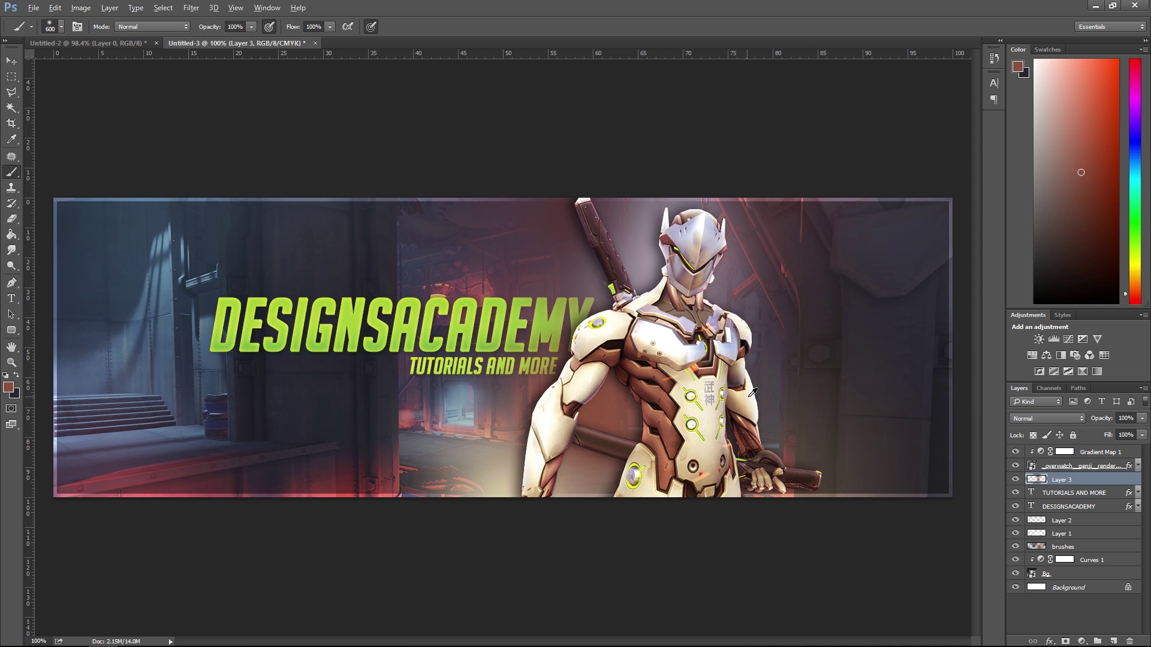
pyautogui.keyDown('alt'); pyautogui.click(737, 390); pyautogui.keyUp('alt')
pyautogui.click(774, 393)
pyautogui.hotkey('ctrl', 'z')
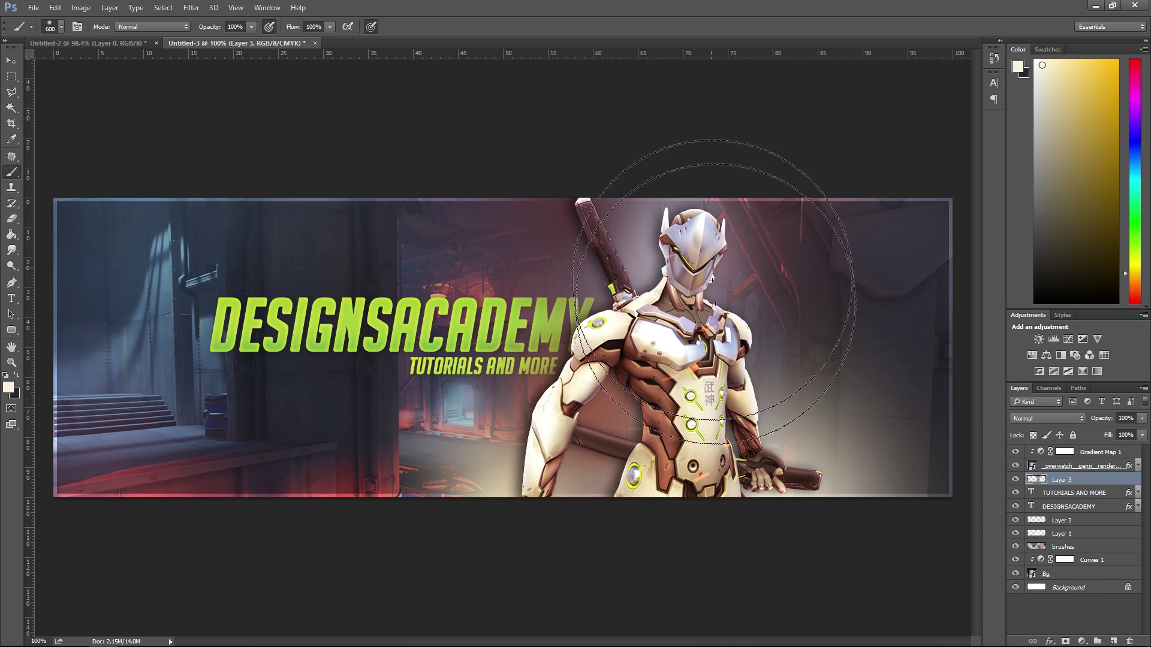
pyautogui.click(752, 435)
pyautogui.keyDown('alt'); pyautogui.click(699, 226); pyautogui.keyUp('alt')
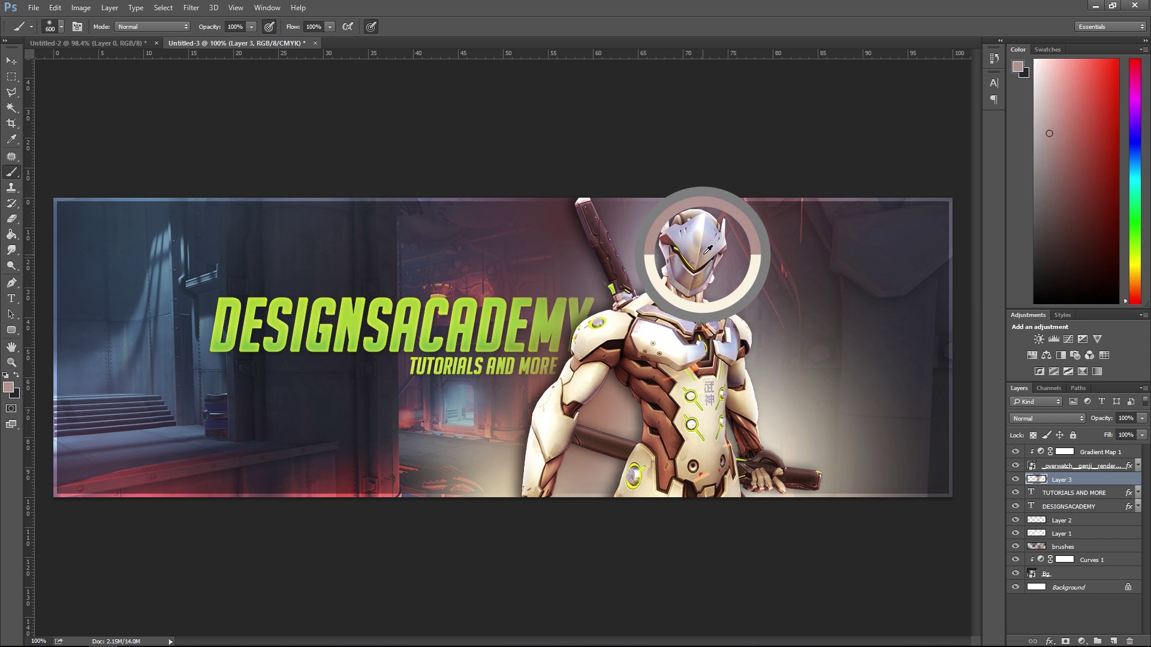
pyautogui.click(887, 192)
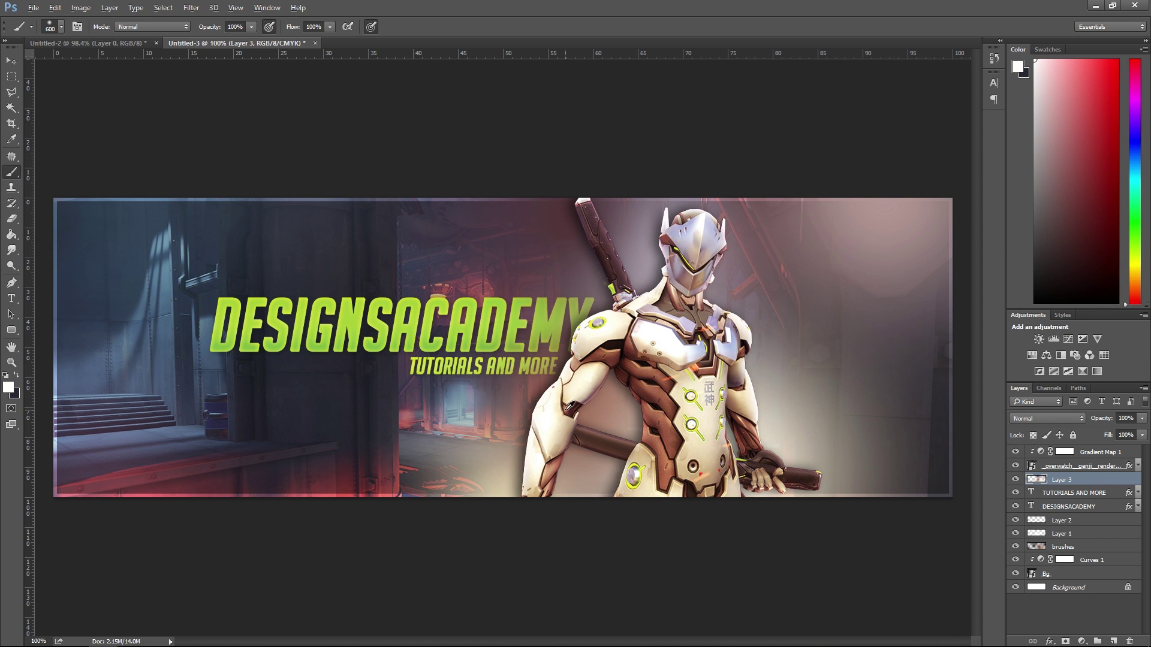
pyautogui.keyDown('alt'); pyautogui.click(581, 409); pyautogui.keyUp('alt')
pyautogui.keyDown('alt'); pyautogui.click(642, 487); pyautogui.keyUp('alt')
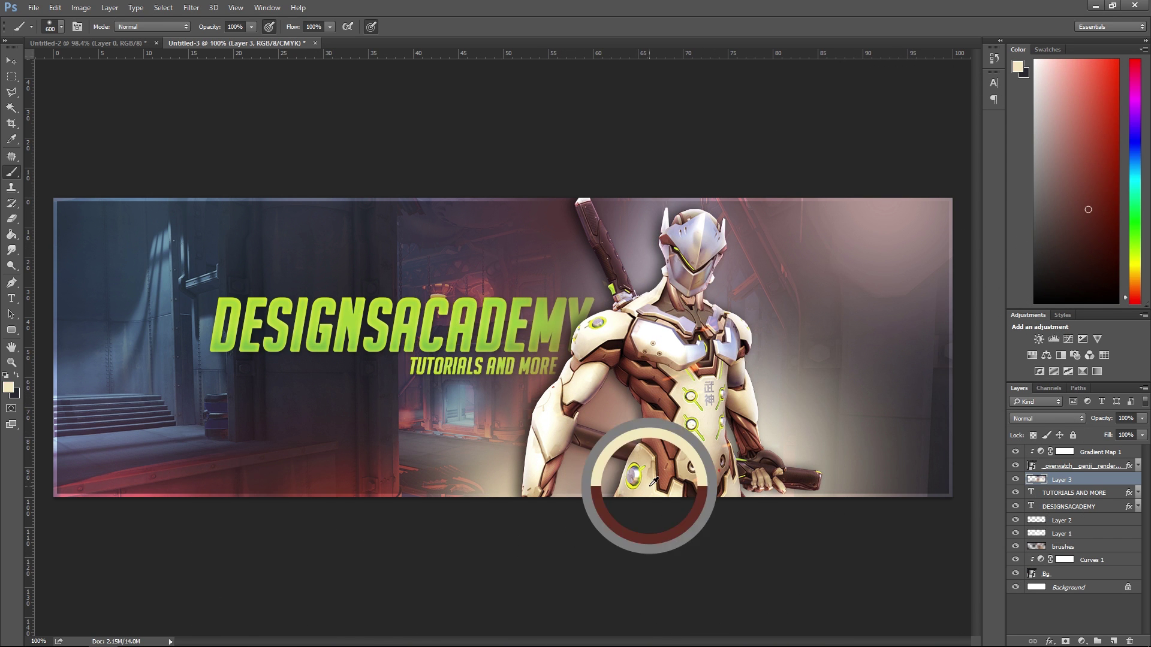
pyautogui.click(201, 159)
# Paint yellow-green glows behind Genji's torso, head and right side, plus a large lower-left one.
pyautogui.keyDown('alt'); pyautogui.click(637, 474); pyautogui.keyUp('alt')
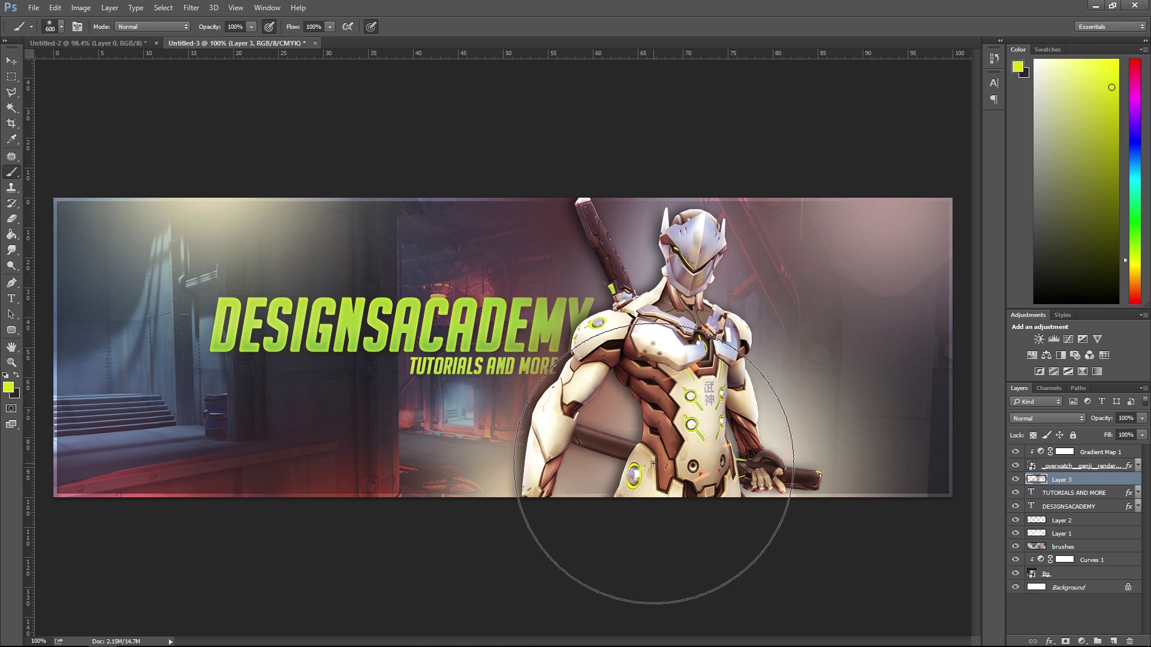
pyautogui.click(605, 414)
pyautogui.hotkey('ctrl', 'z')
pyautogui.press('[')
pyautogui.press('[')
pyautogui.click(692, 470)
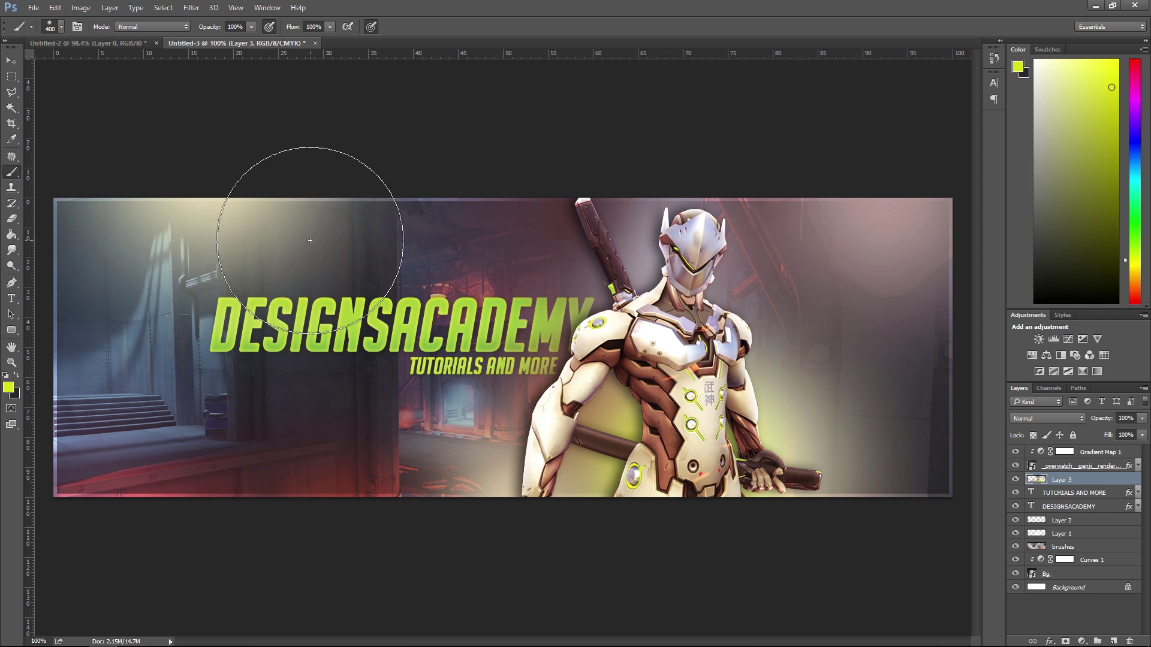
pyautogui.moveTo(605, 280); pyautogui.dragTo(560, 281)
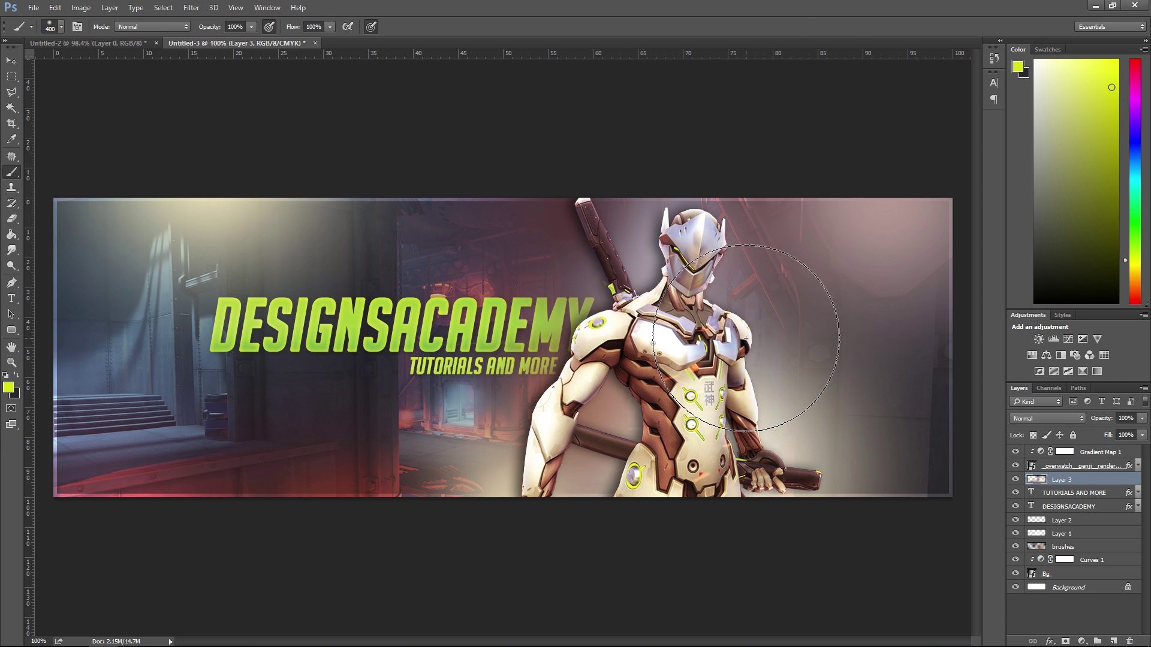
pyautogui.click(750, 347)
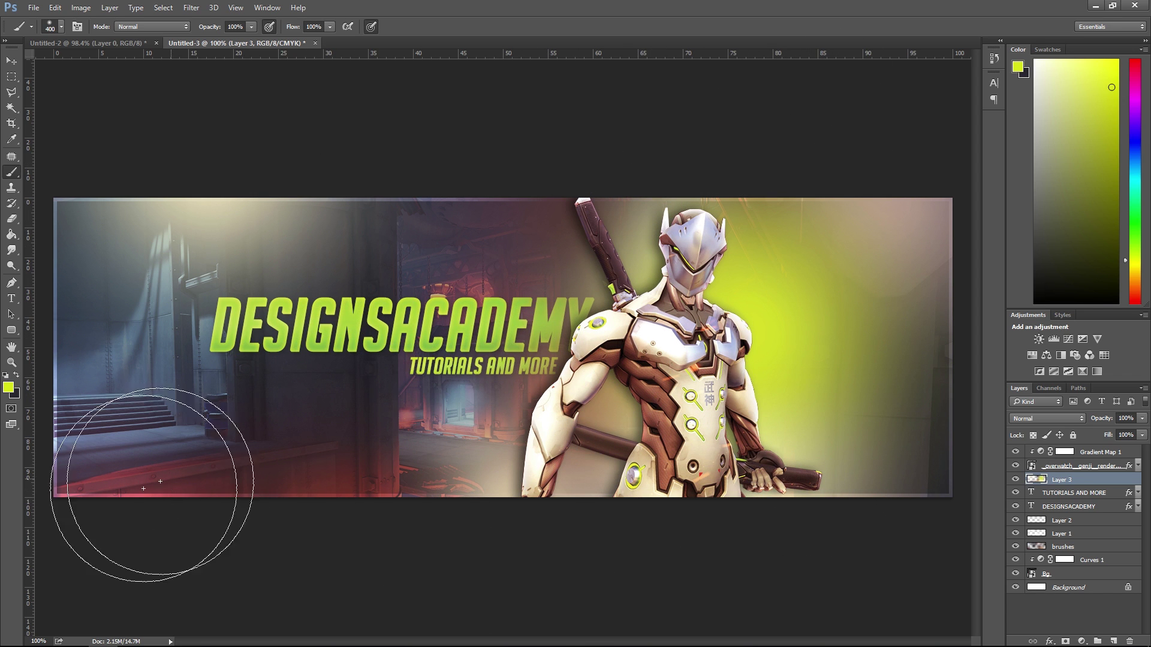
pyautogui.press(']')
pyautogui.press(']')
pyautogui.press(']')
pyautogui.click(114, 506)
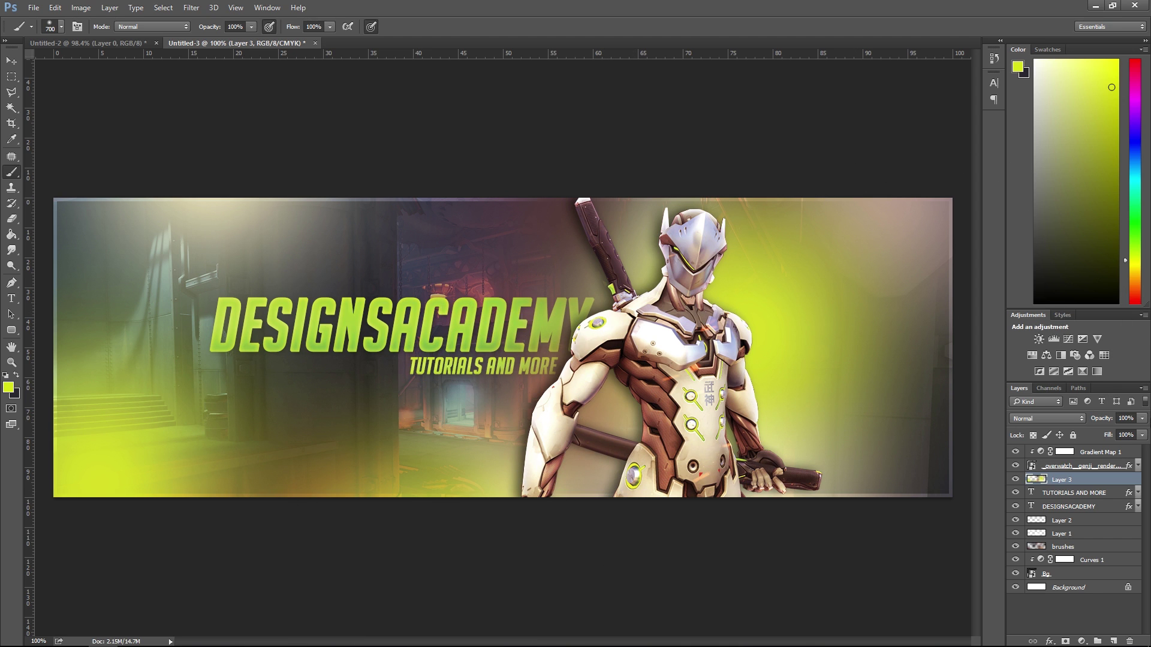
# Replace the lower-left yellow-green glow with a pale cream glow sampled from the armour.
pyautogui.moveTo(1113, 434); pyautogui.dragTo(1102, 430)
pyautogui.hotkey('ctrl', 'z')
pyautogui.hotkey('ctrl', 'alt', 'z')
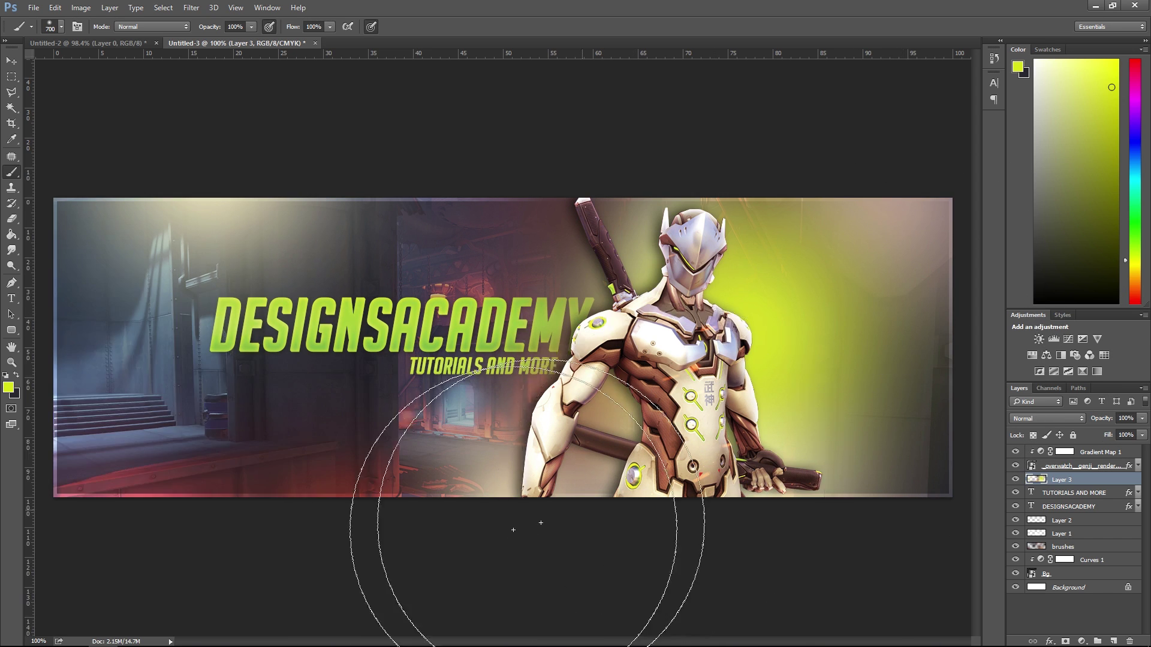
pyautogui.keyDown('alt'); pyautogui.click(551, 436); pyautogui.keyUp('alt')
pyautogui.click(141, 467)
pyautogui.keyDown('alt'); pyautogui.click(545, 465); pyautogui.keyUp('alt')
pyautogui.click(324, 474)
pyautogui.hotkey('ctrl', 'z')
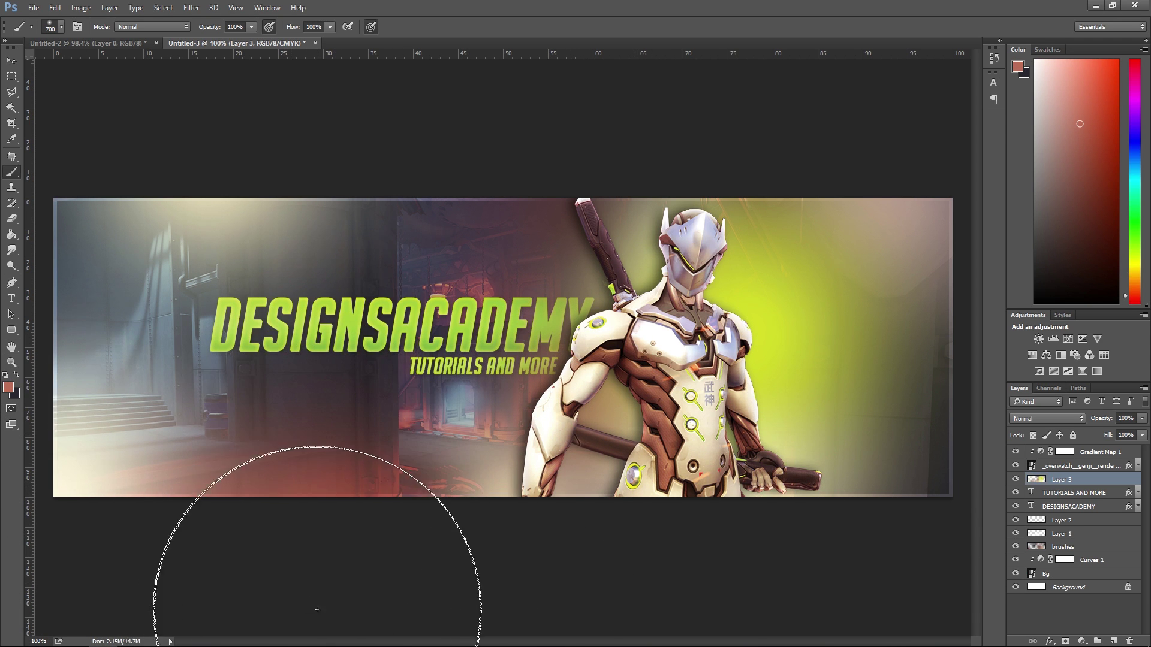
# With a 300 px brush, paint yellow-green glows over ACADEMY and left of DESIGNS.
pyautogui.keyDown('alt'); pyautogui.click(721, 310); pyautogui.keyUp('alt')
pyautogui.keyDown('alt'); pyautogui.click(750, 282); pyautogui.keyUp('alt')
pyautogui.press('[')
pyautogui.press('[')
pyautogui.press('[')
pyautogui.press('[')
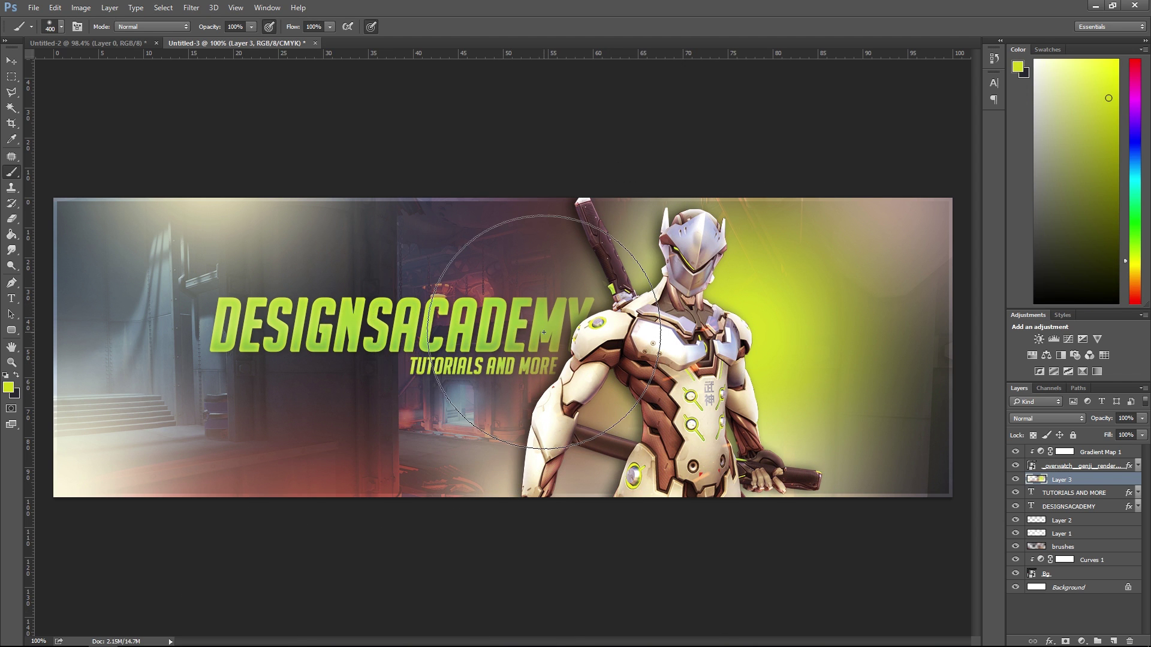
pyautogui.click(507, 300)
pyautogui.click(252, 314)
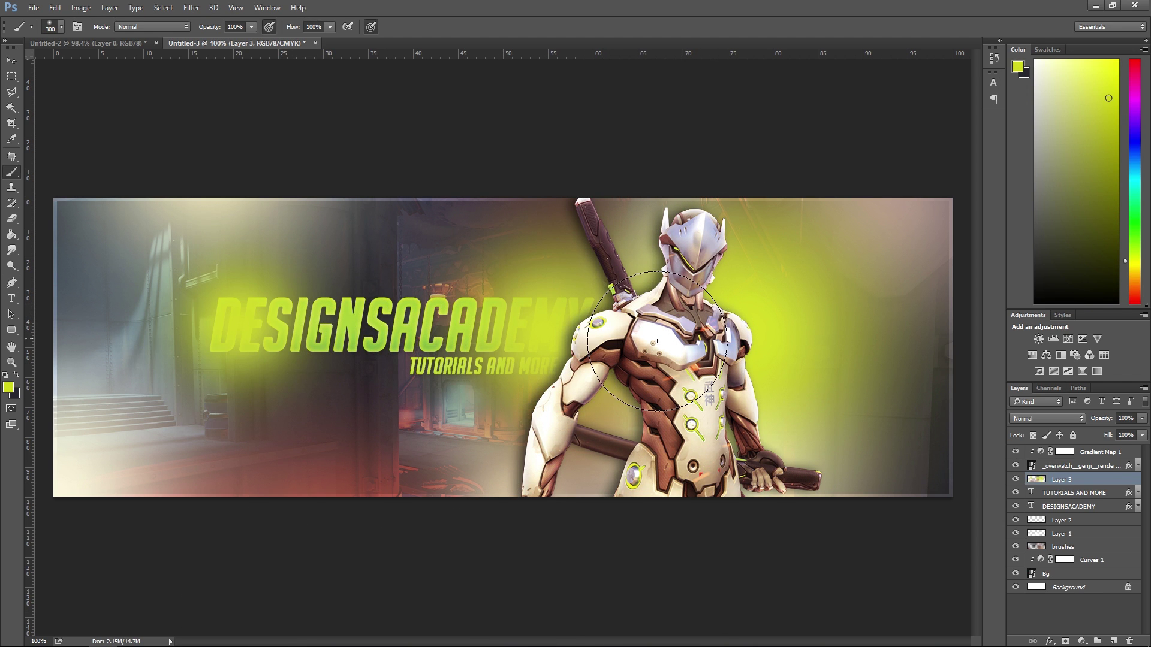
# Move the TUTORIALS AND MORE and DESIGNSACADEMY layers above the glow layer.
pyautogui.click(1066, 492)
pyautogui.keyDown('shift'); pyautogui.click(1065, 506); pyautogui.keyUp('shift')
pyautogui.moveTo(1065, 507); pyautogui.dragTo(1064, 473)
pyautogui.click(1058, 506)
# Rename the glow layer 'Color brushes' and fade it to 24% opacity.
pyautogui.doubleClick(1061, 507)
pyautogui.write('Color b')
pyautogui.press('BackSpace')
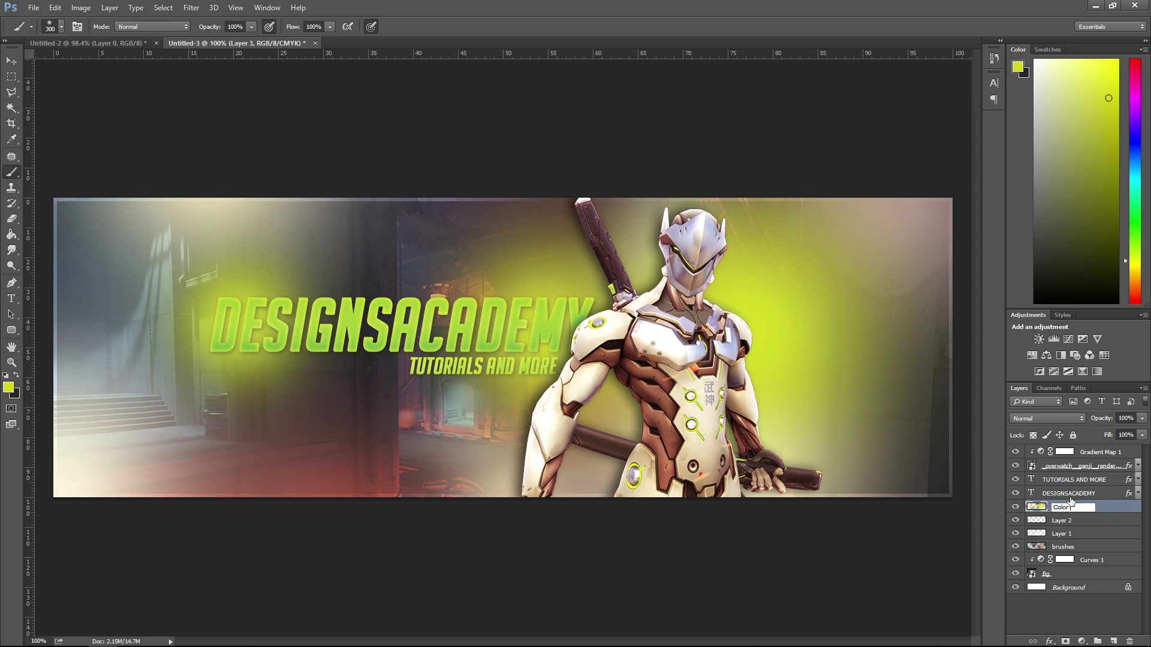
pyautogui.write('brushes')
pyautogui.press('Return')
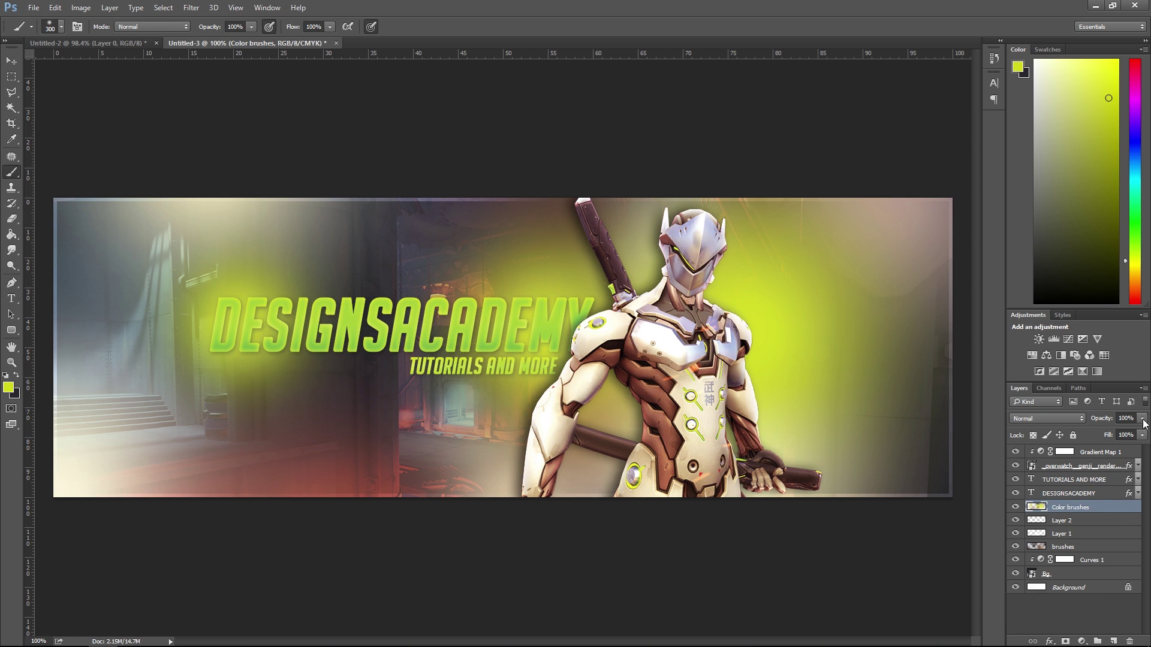
pyautogui.moveTo(1112, 433); pyautogui.dragTo(1100, 430)
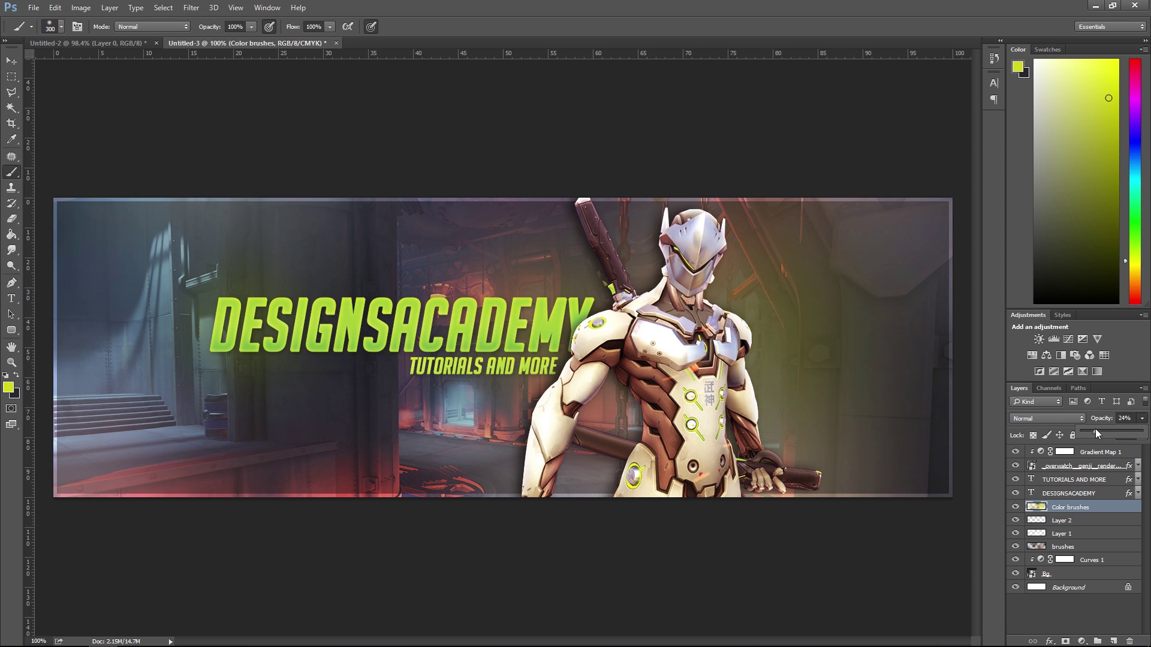
pyautogui.click(1080, 480)
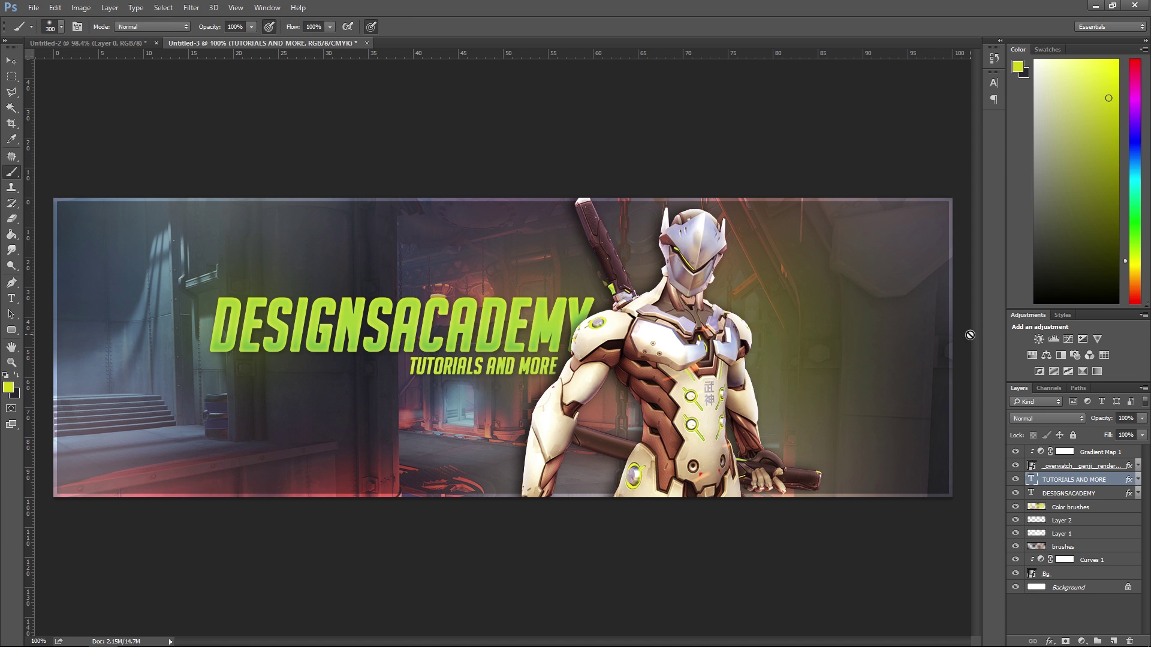
# In the Tracer banner, hide the Tracer group and select Filter1 inside the I need healing group.
pyautogui.click(1099, 452)
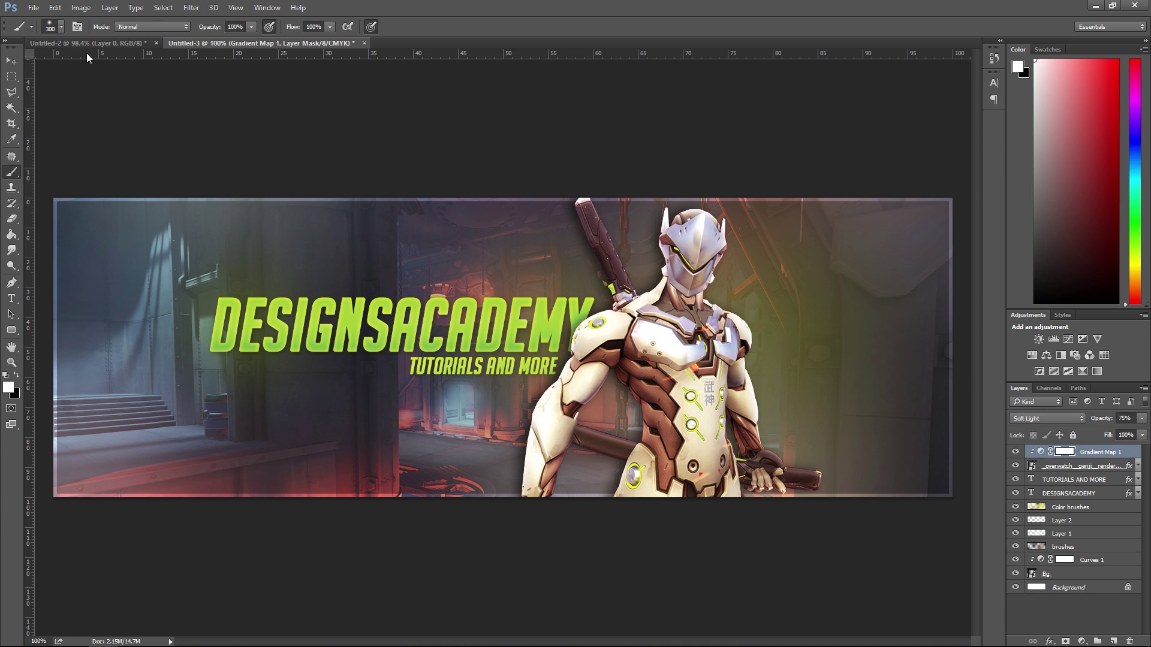
pyautogui.click(141, 43)
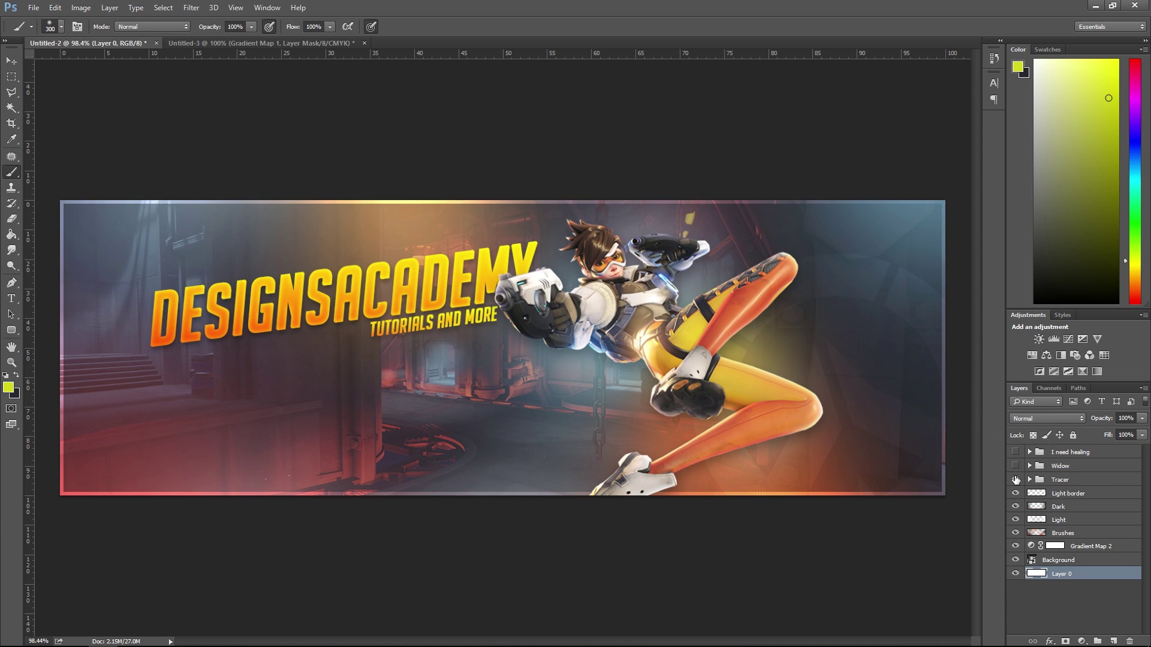
pyautogui.click(1016, 480)
pyautogui.click(1016, 452)
pyautogui.click(1029, 452)
pyautogui.click(1108, 479)
pyautogui.click(1103, 466)
# Drag the Filter1 group into the Genji banner, then select both title text layers.
pyautogui.click(11, 60)
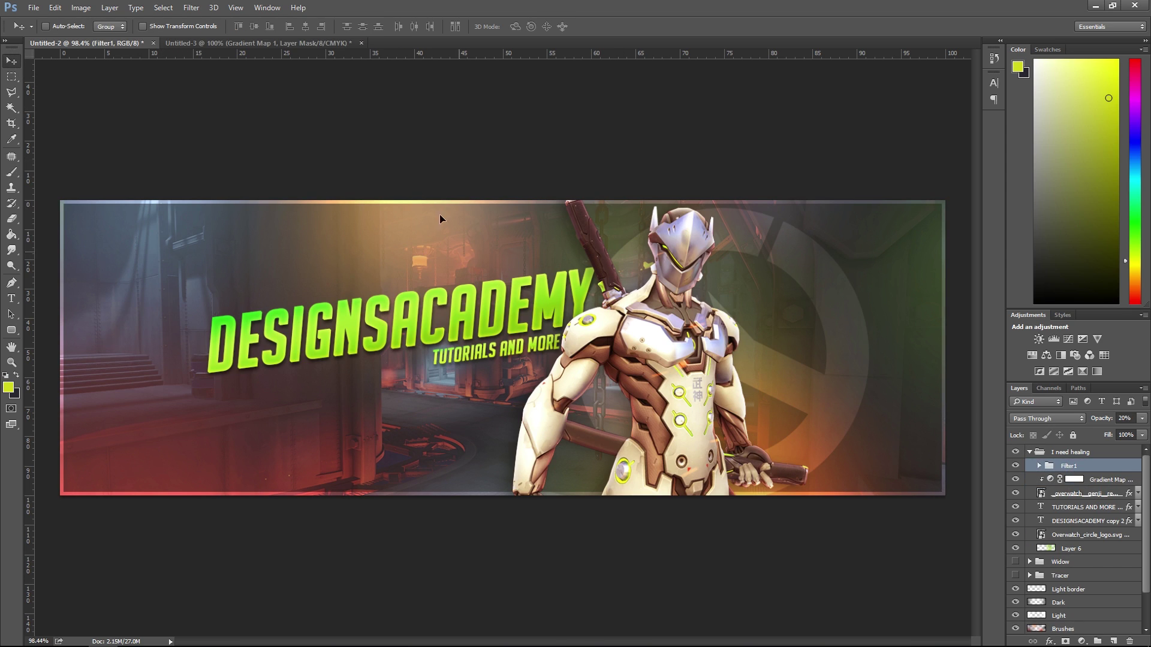
pyautogui.moveTo(239, 42); pyautogui.dragTo(531, 266)
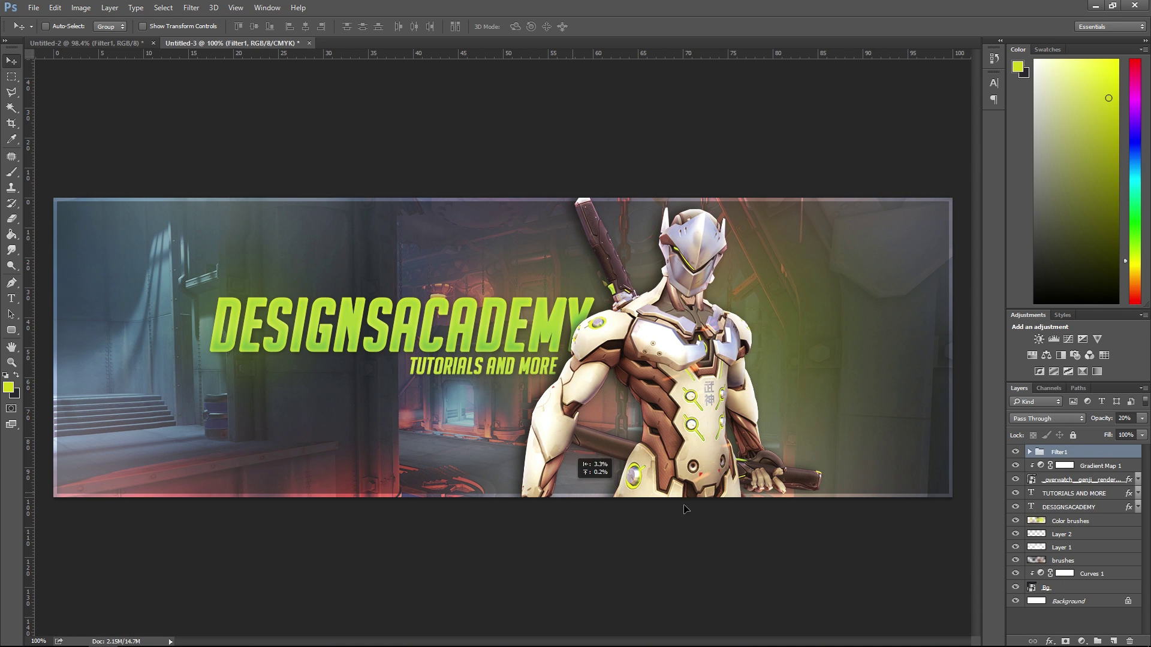
pyautogui.click(1062, 507)
pyautogui.keyDown('shift'); pyautogui.click(1073, 494); pyautogui.keyUp('shift')
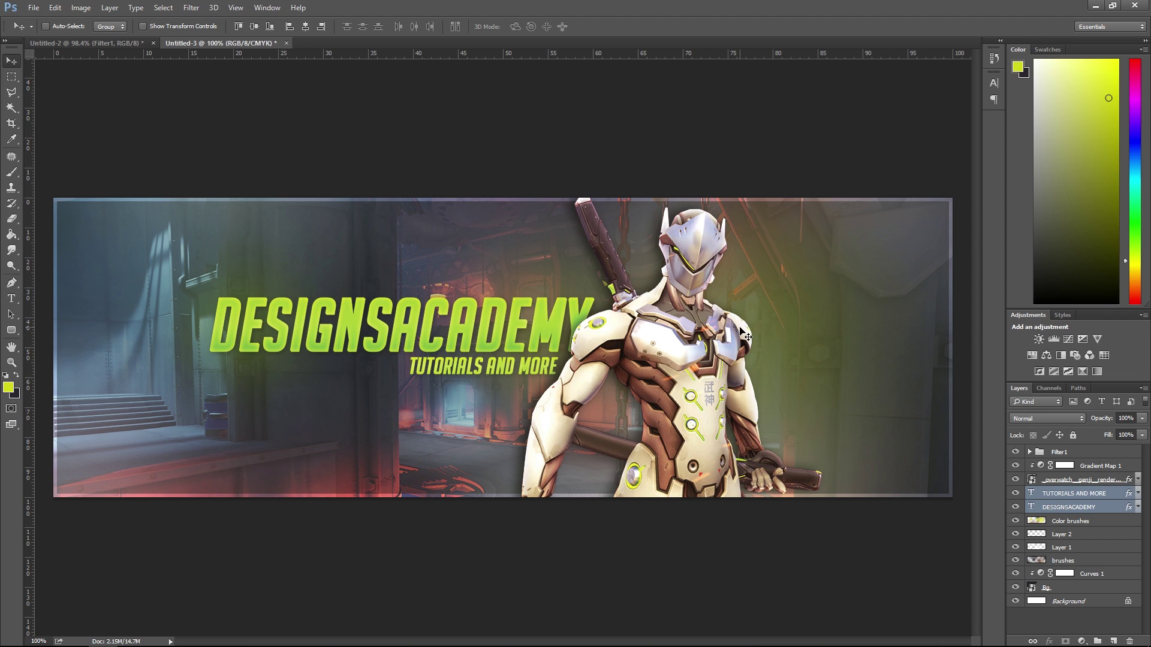
# Rotate both titles about -4.75°, skew them slightly, commit, and nudge them into place.
pyautogui.hotkey('ctrl', 't')
pyautogui.moveTo(744, 335); pyautogui.dragTo(742, 307)
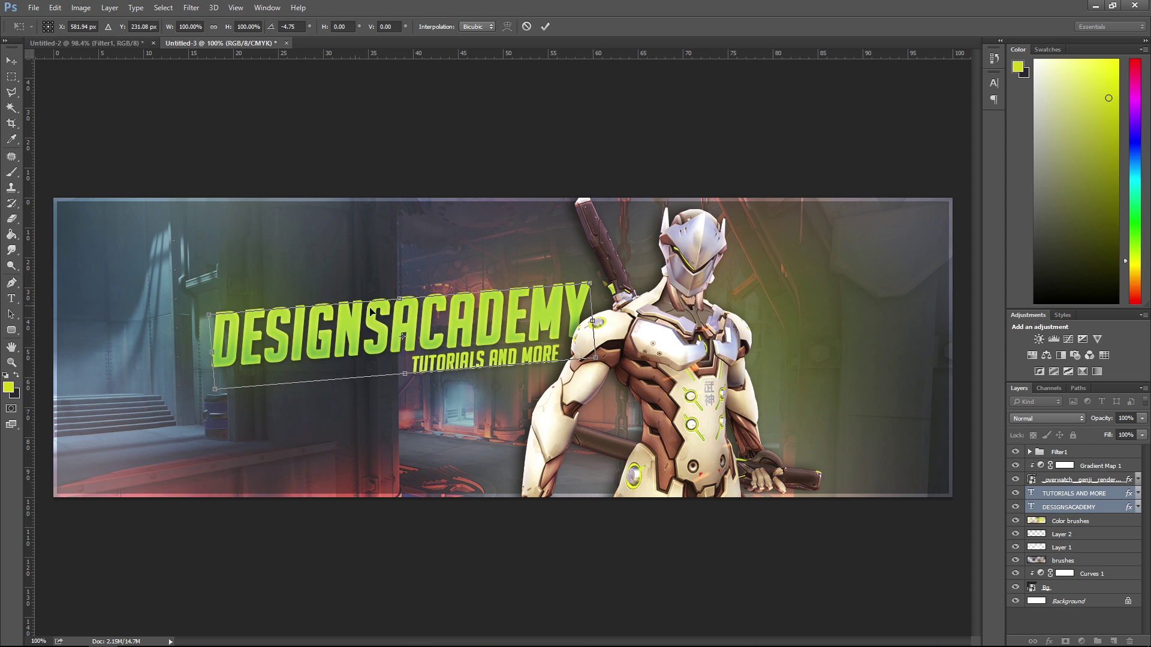
pyautogui.moveTo(401, 297); pyautogui.dragTo(405, 297)
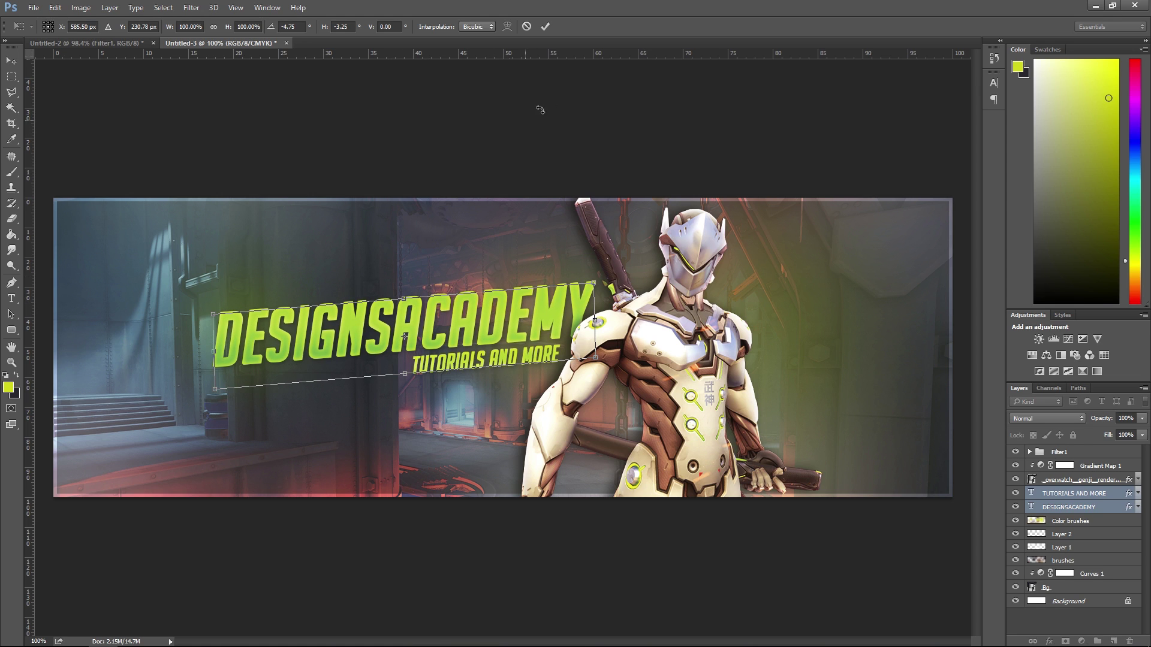
pyautogui.click(550, 26)
pyautogui.moveTo(501, 217); pyautogui.dragTo(503, 214)
pyautogui.press('Left')
pyautogui.press('Left')
pyautogui.press('Left')
pyautogui.press('Left')
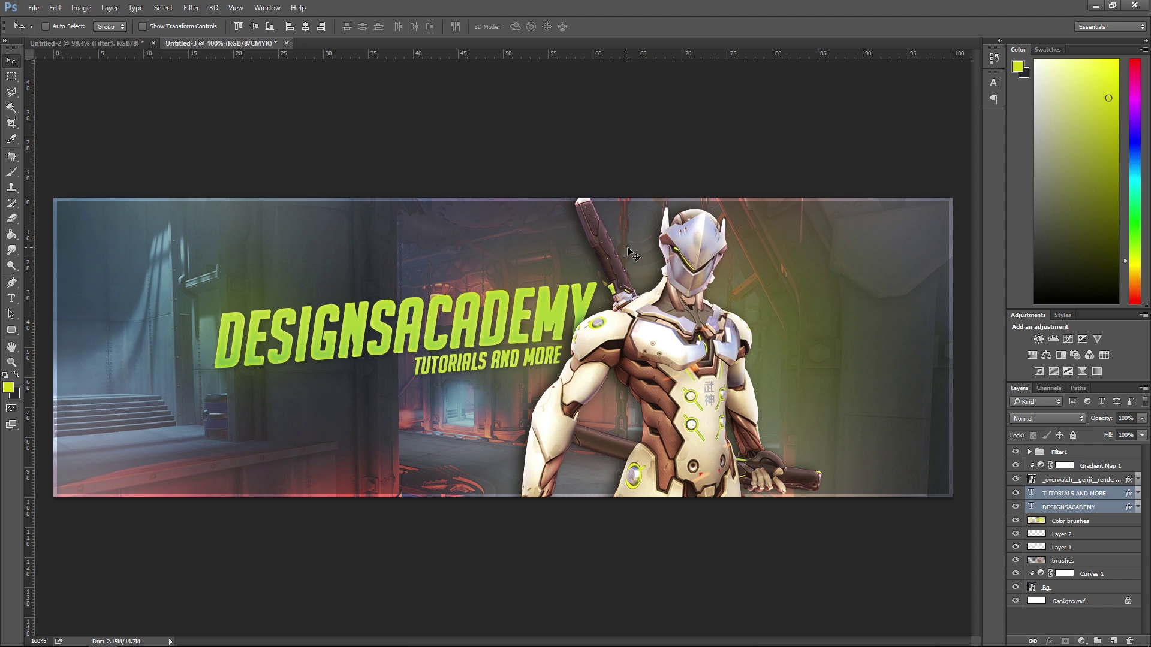
# Close the Untitled-2 Tracer banner document, keeping the Genji banner open.
pyautogui.moveTo(434, 633)
pyautogui.moveTo(246, 644)
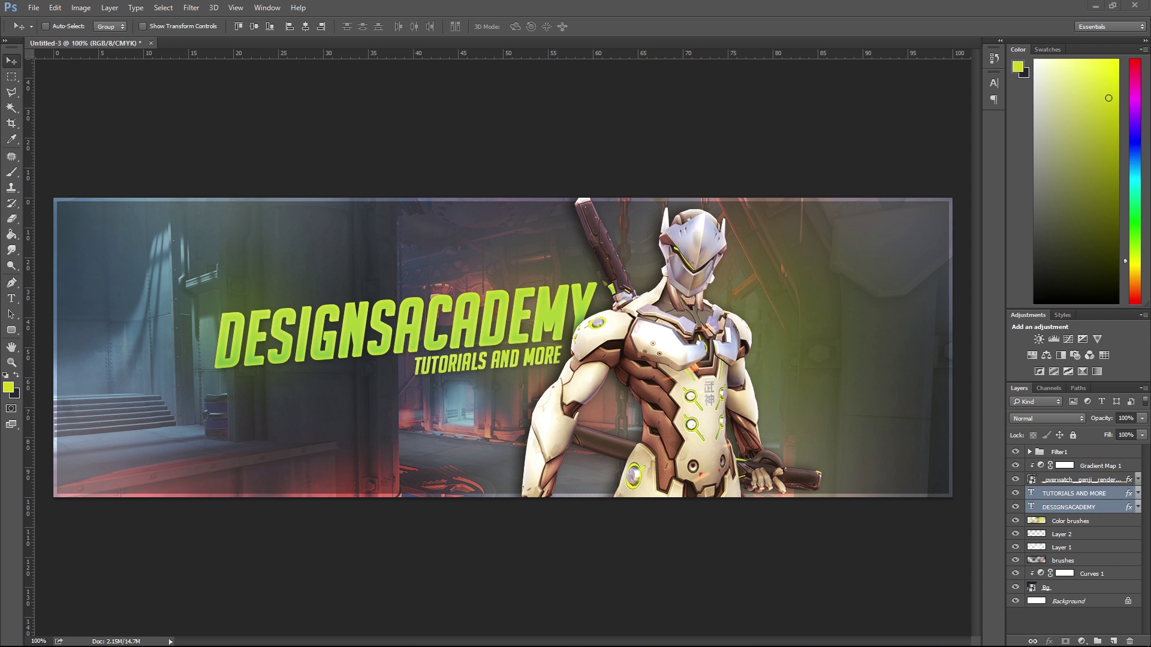
# Place the Overwatch circle logo on the banner's right side and enlarge it.
pyautogui.moveTo(31, 164); pyautogui.dragTo(747, 296)
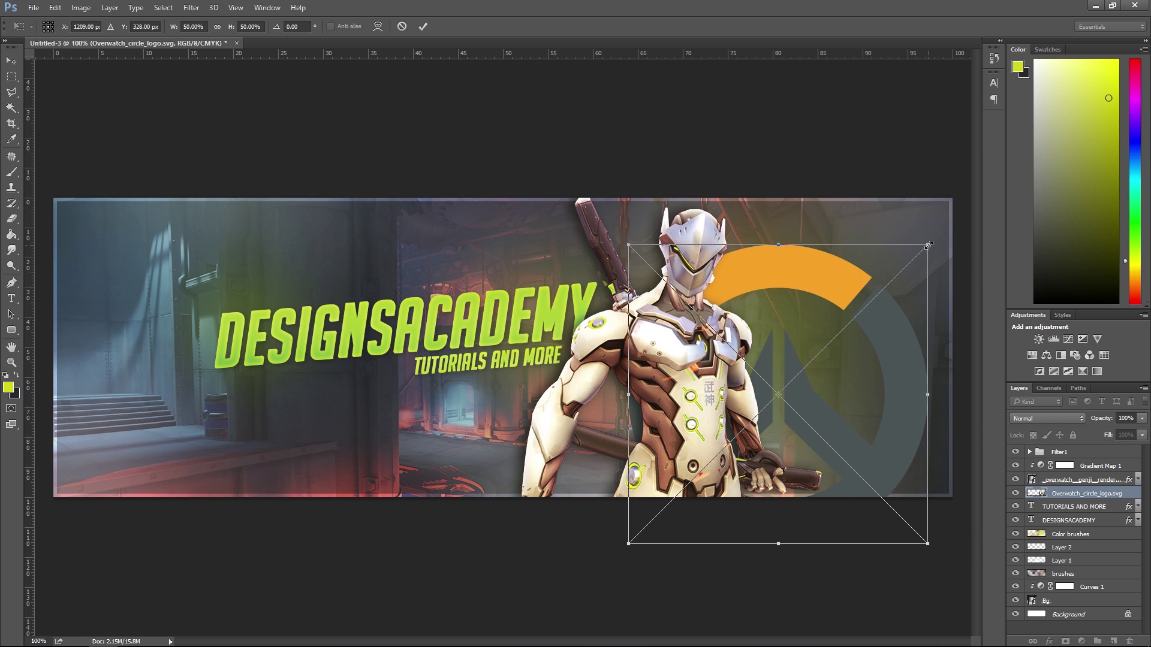
pyautogui.moveTo(929, 244); pyautogui.dragTo(940, 232)
pyautogui.click(423, 26)
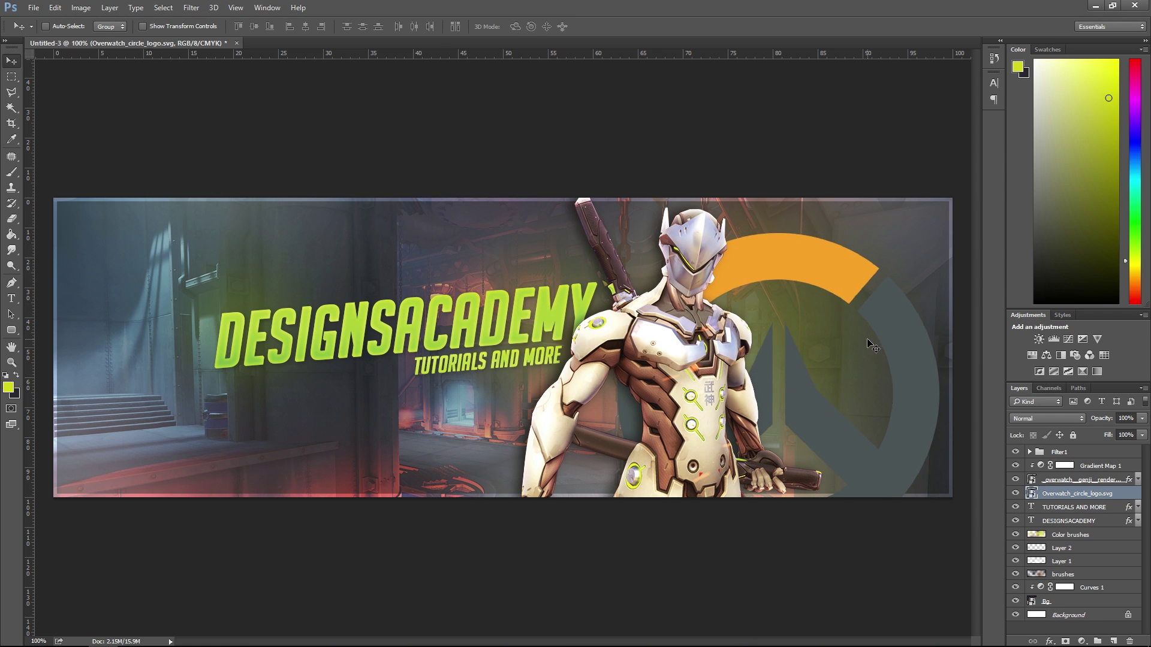
# Rasterize the logo layer and paint the whole logo white with a large brush.
pyautogui.rightClick(1076, 492)
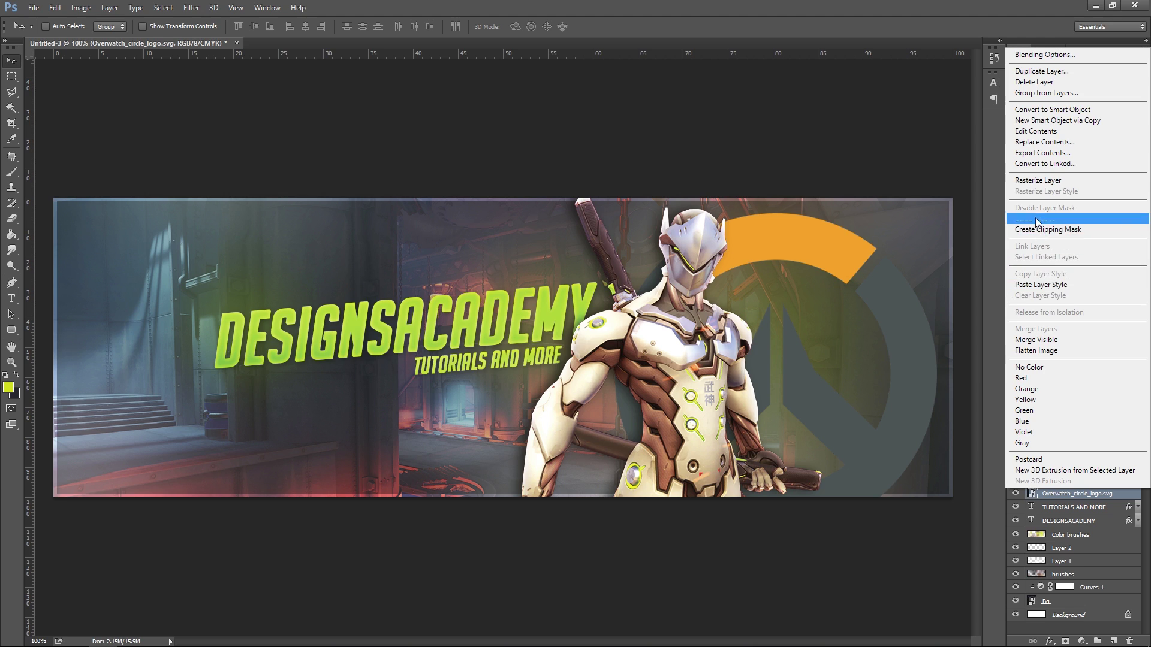
pyautogui.click(1039, 181)
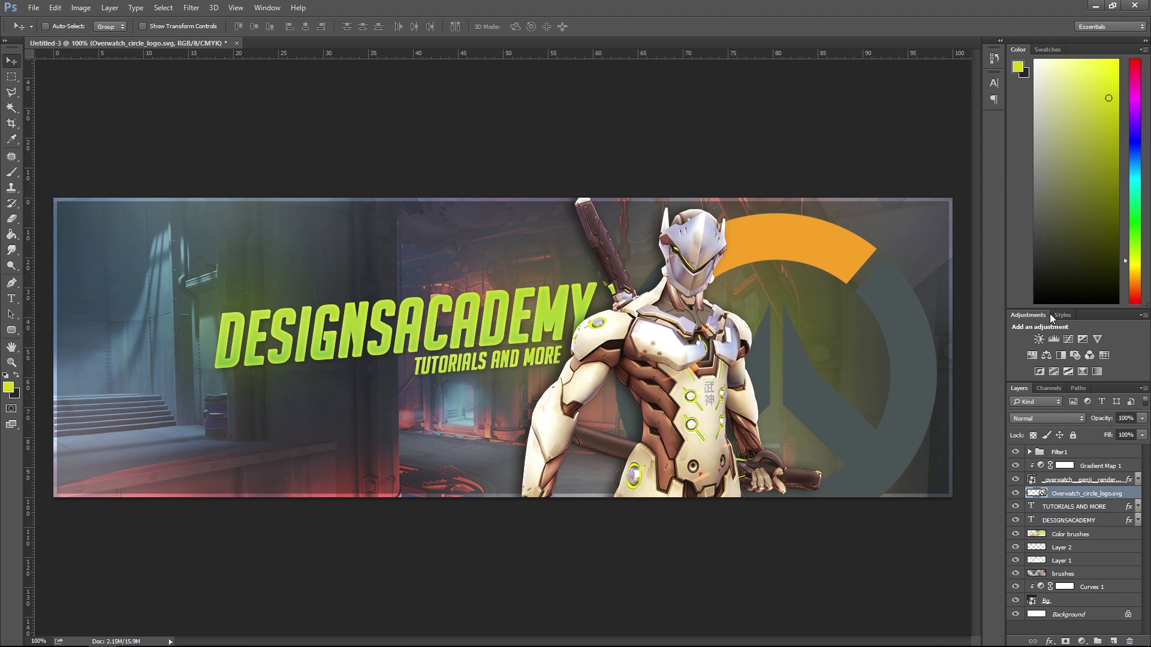
pyautogui.click(12, 173)
pyautogui.click(5, 375)
pyautogui.click(16, 375)
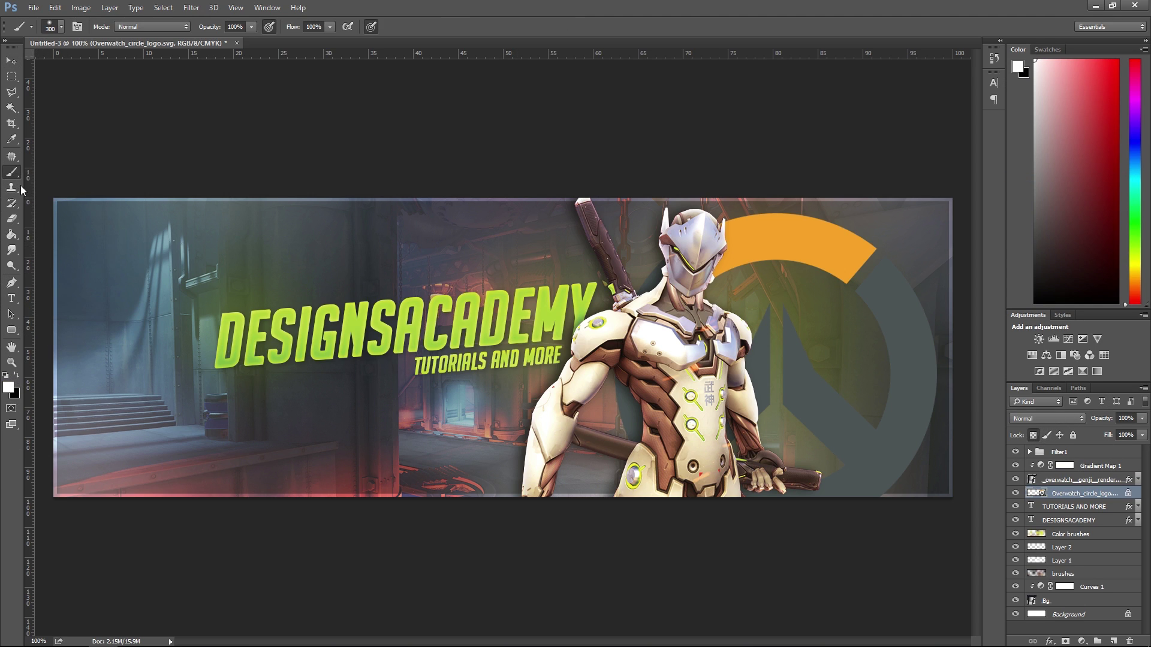
pyautogui.press(']')
pyautogui.press(']')
pyautogui.press(']')
pyautogui.press(']')
pyautogui.press(']')
pyautogui.press(']')
pyautogui.press(']')
pyautogui.press(']')
pyautogui.press(']')
pyautogui.moveTo(935, 426)
pyautogui.mouseDown()
pyautogui.moveTo(848, 437)
pyautogui.moveTo(848, 385)
pyautogui.mouseUp()
# Convert the logo to a smart object, shrink it to about 83%, and rotate it slightly.
pyautogui.rightClick(1059, 499)
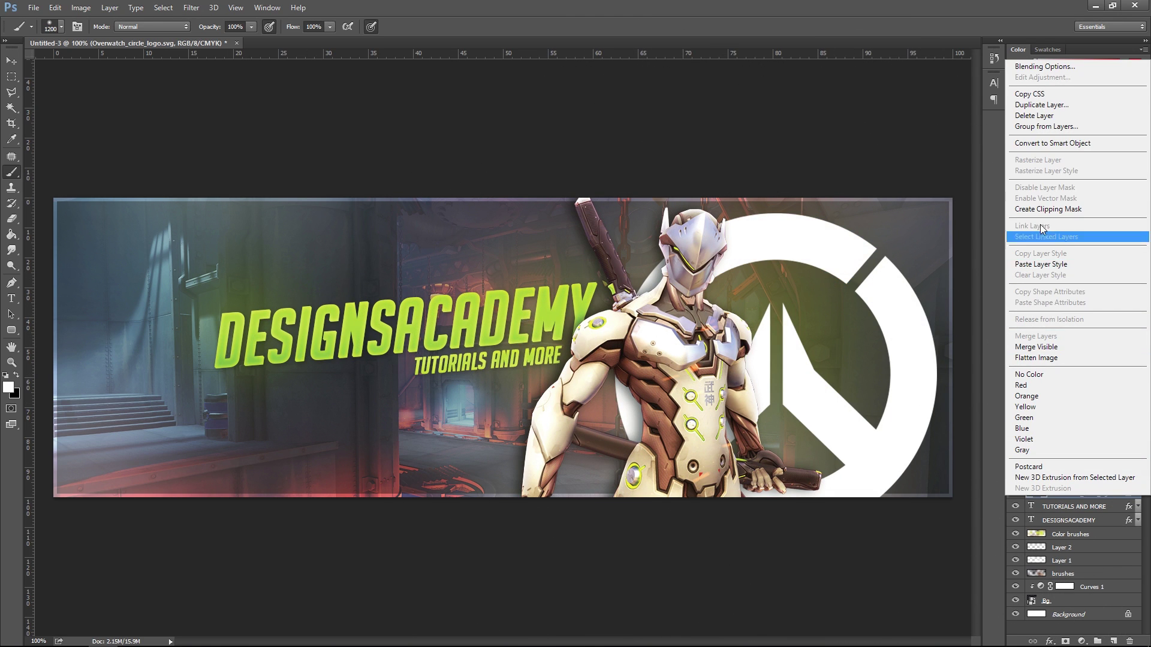
pyautogui.click(1055, 147)
pyautogui.hotkey('ctrl', 'r')
pyautogui.hotkey('ctrl', 't')
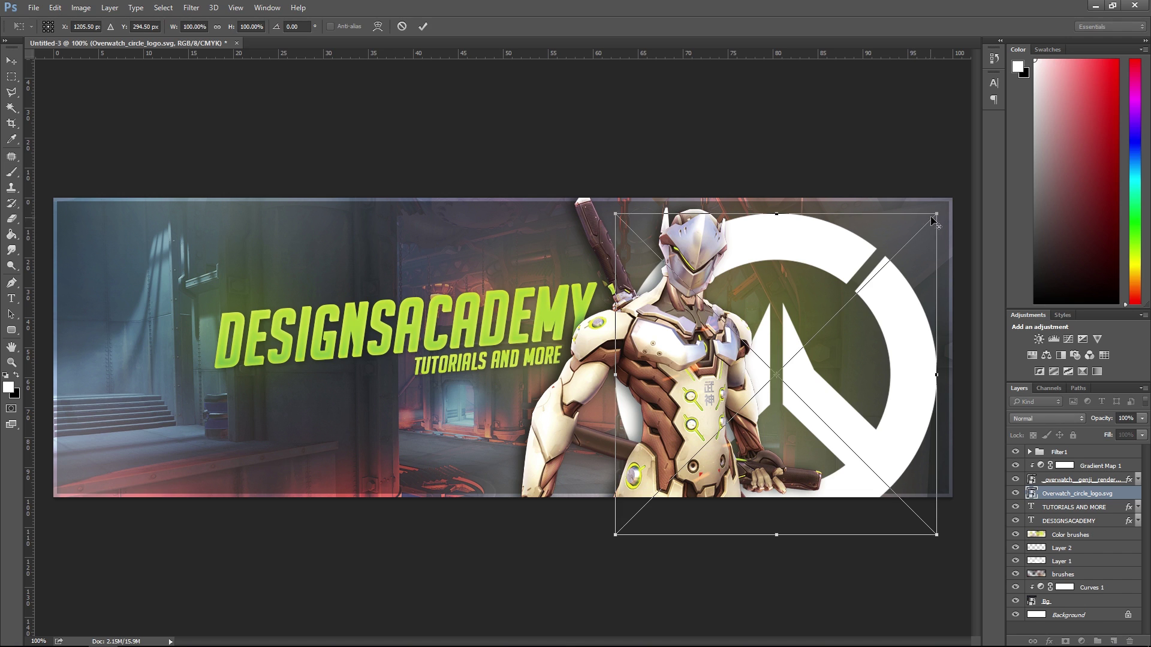
pyautogui.moveTo(936, 214); pyautogui.dragTo(894, 247)
pyautogui.moveTo(824, 335); pyautogui.dragTo(854, 366)
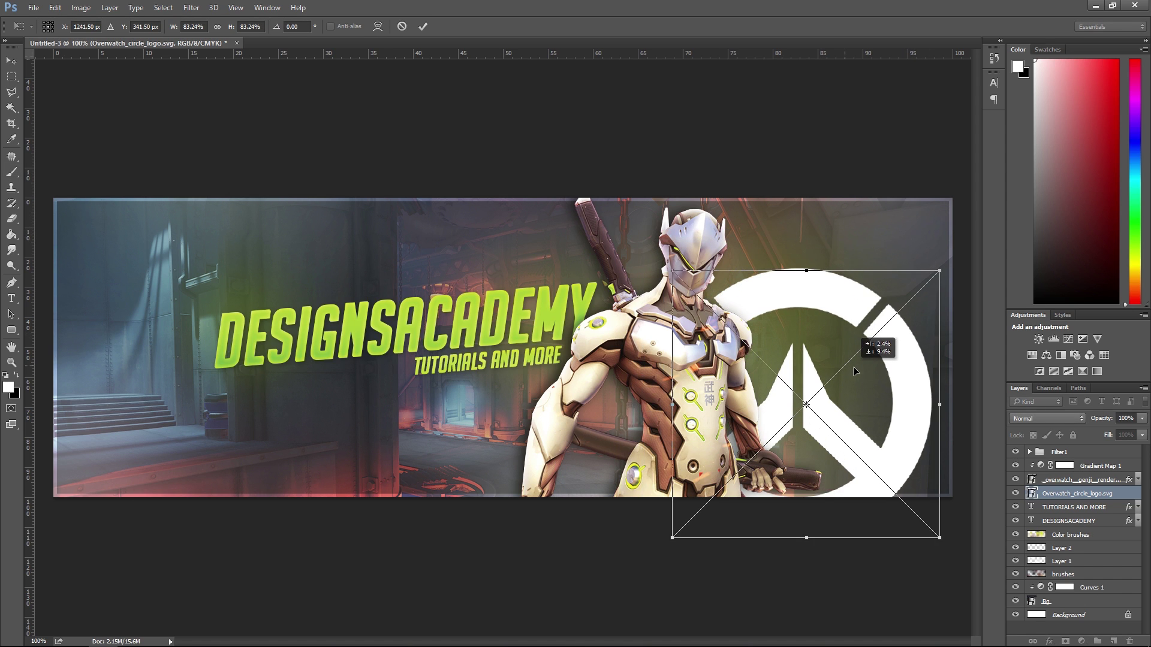
pyautogui.moveTo(933, 284); pyautogui.dragTo(952, 235)
pyautogui.click(422, 26)
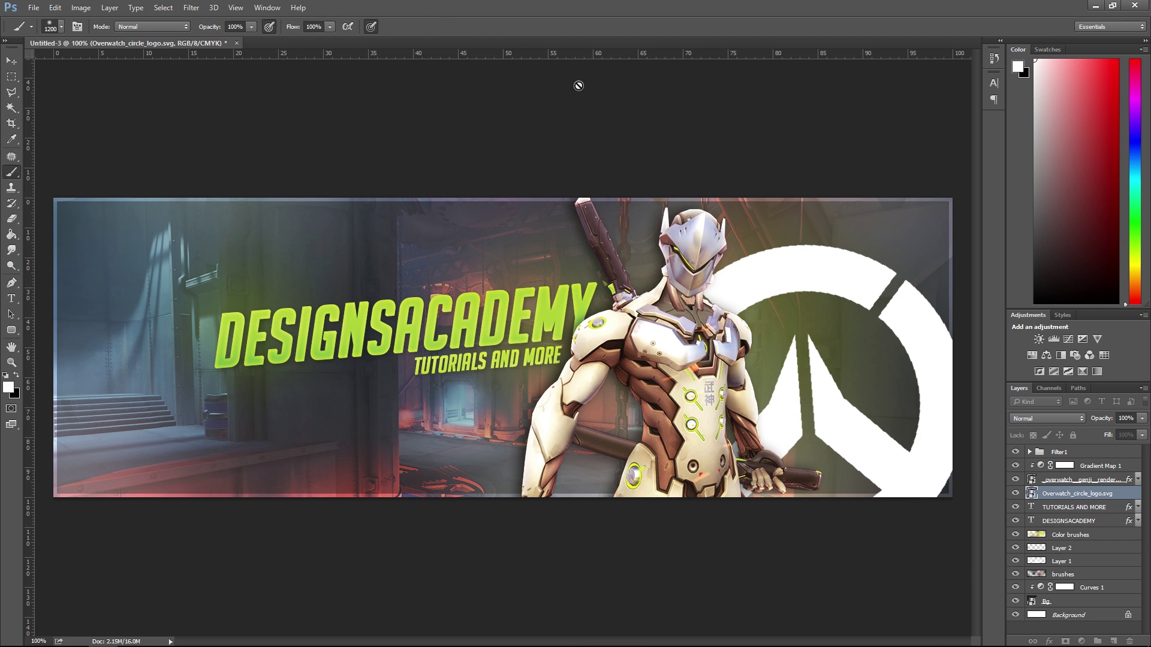
# Set the logo layer to Overlay blend mode at about 29% opacity.
pyautogui.click(1058, 418)
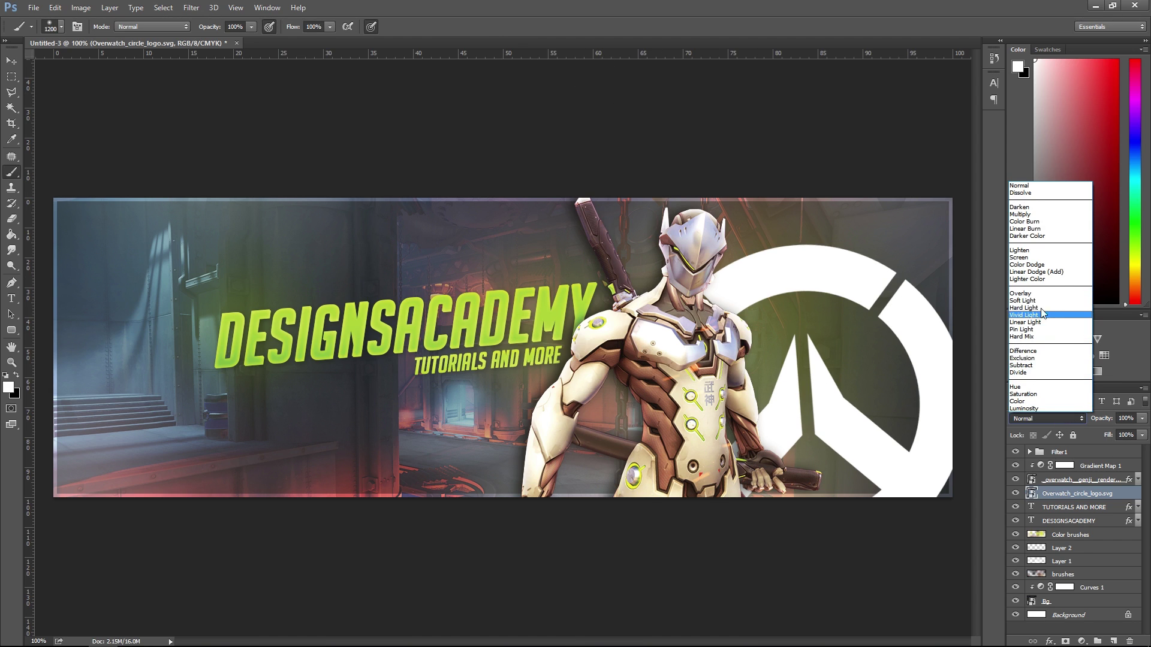
pyautogui.click(1039, 294)
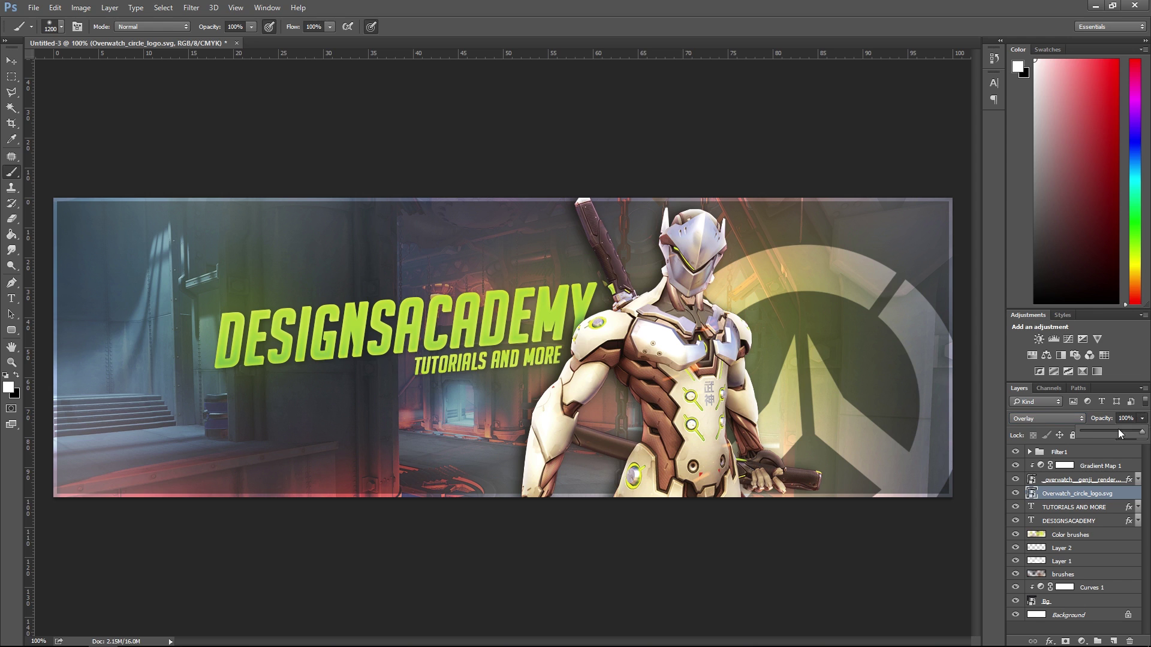
pyautogui.moveTo(1116, 433); pyautogui.dragTo(1099, 433)
# Scale the logo down, reposition it behind Genji, and lower its opacity to 19%.
pyautogui.hotkey('ctrl', 't')
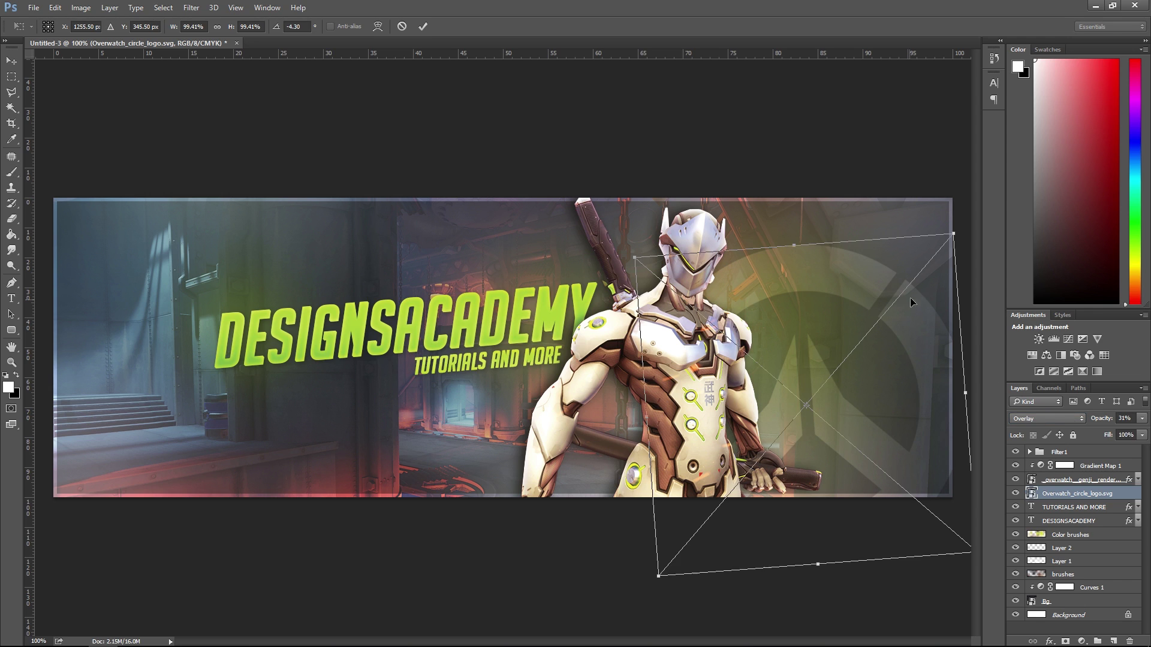
pyautogui.moveTo(956, 235); pyautogui.dragTo(731, 247)
pyautogui.press('b')
pyautogui.press('v')
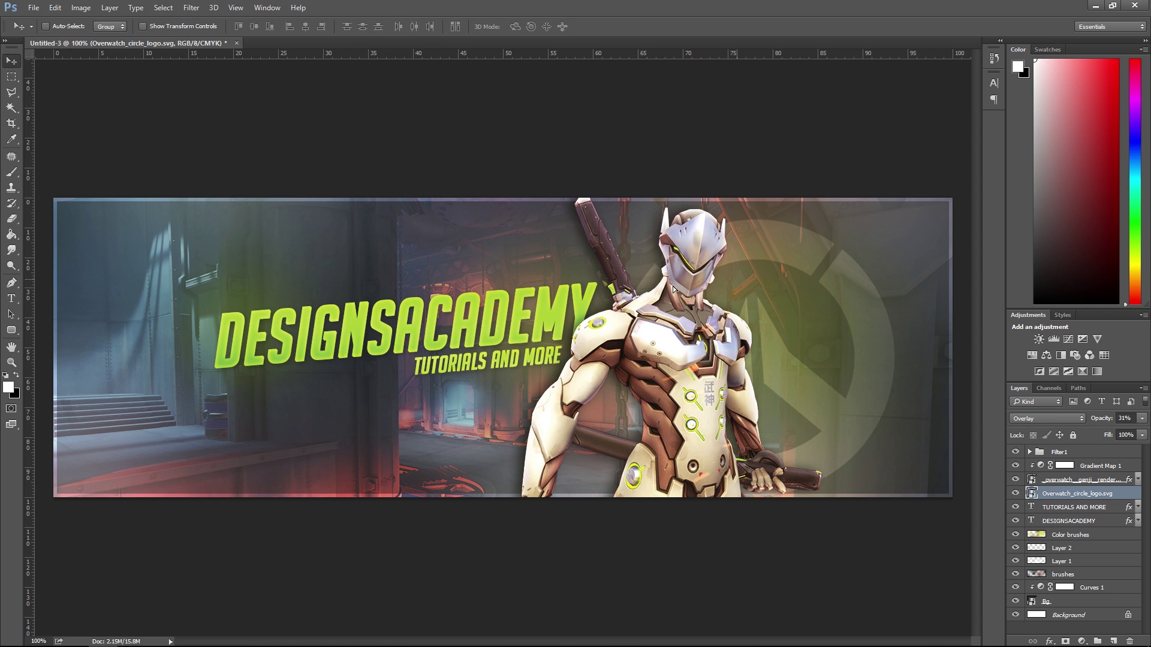
pyautogui.moveTo(639, 286); pyautogui.dragTo(868, 284)
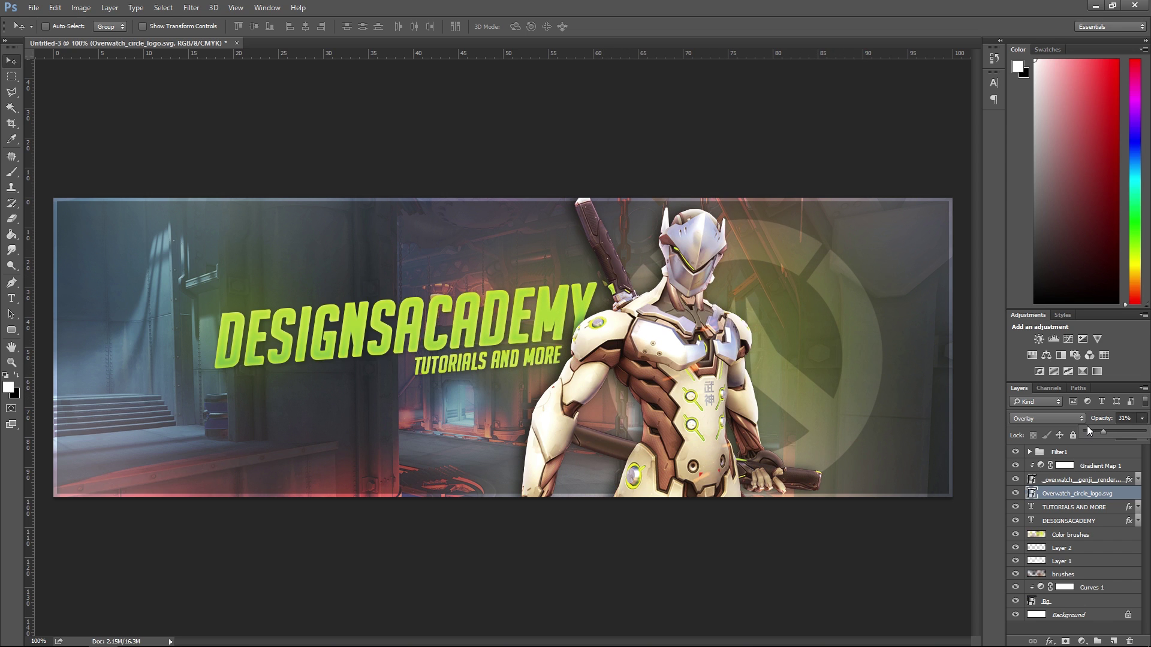
pyautogui.moveTo(1089, 429); pyautogui.dragTo(1095, 430)
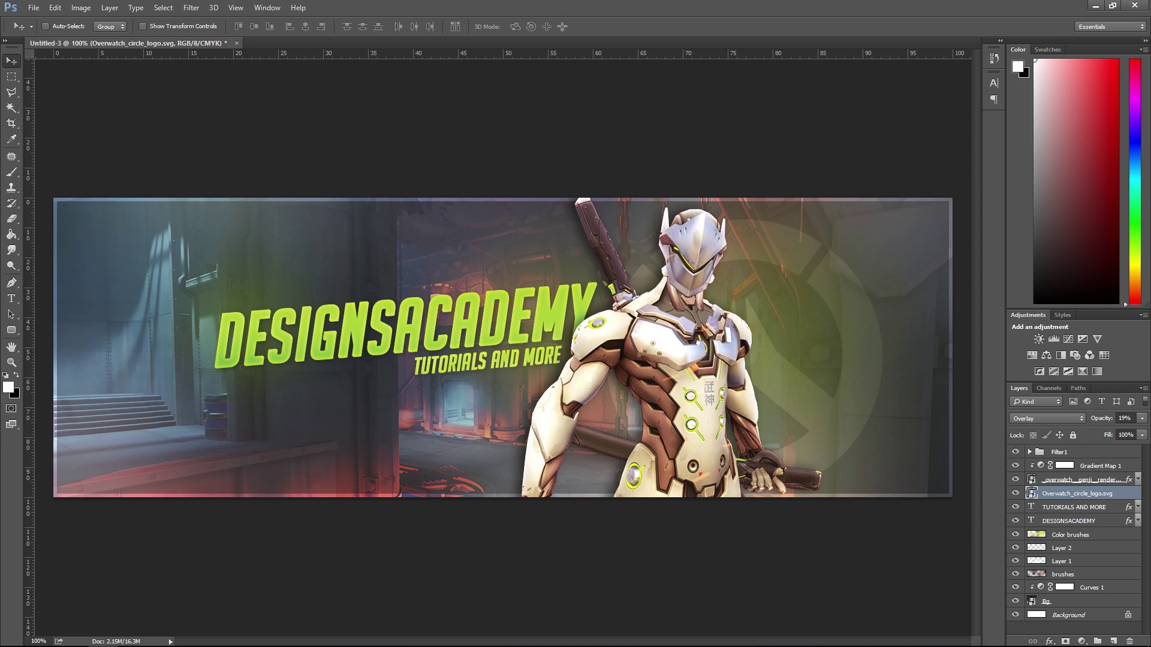